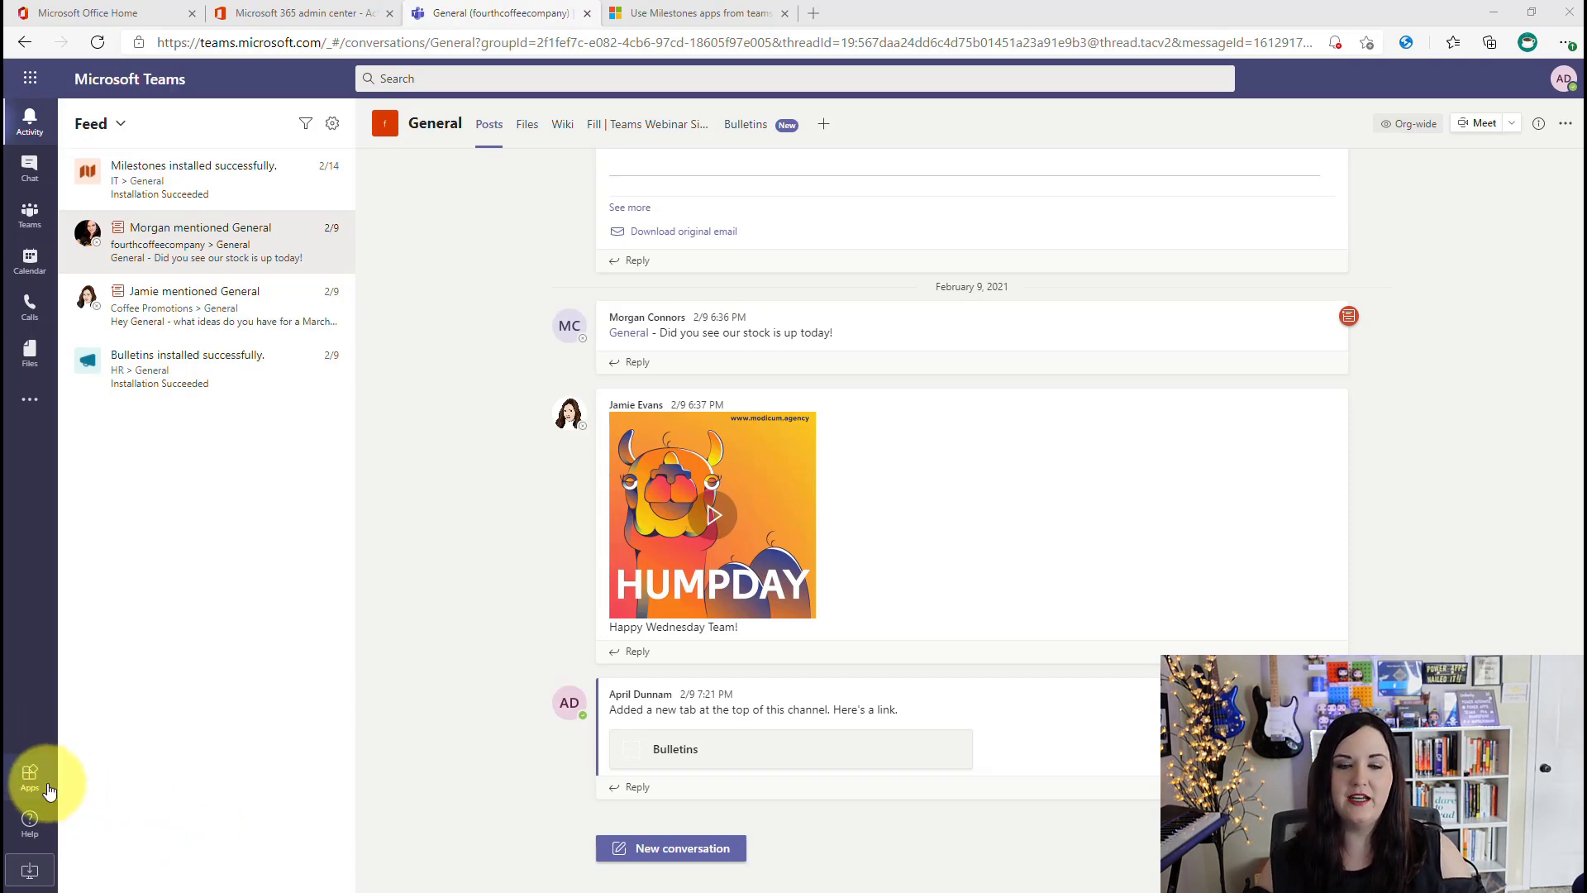
- Search the Teams app store for "milestones" and open the details of Microsoft's Milestones app
click(29, 777)
click(278, 178)
text(milestones)
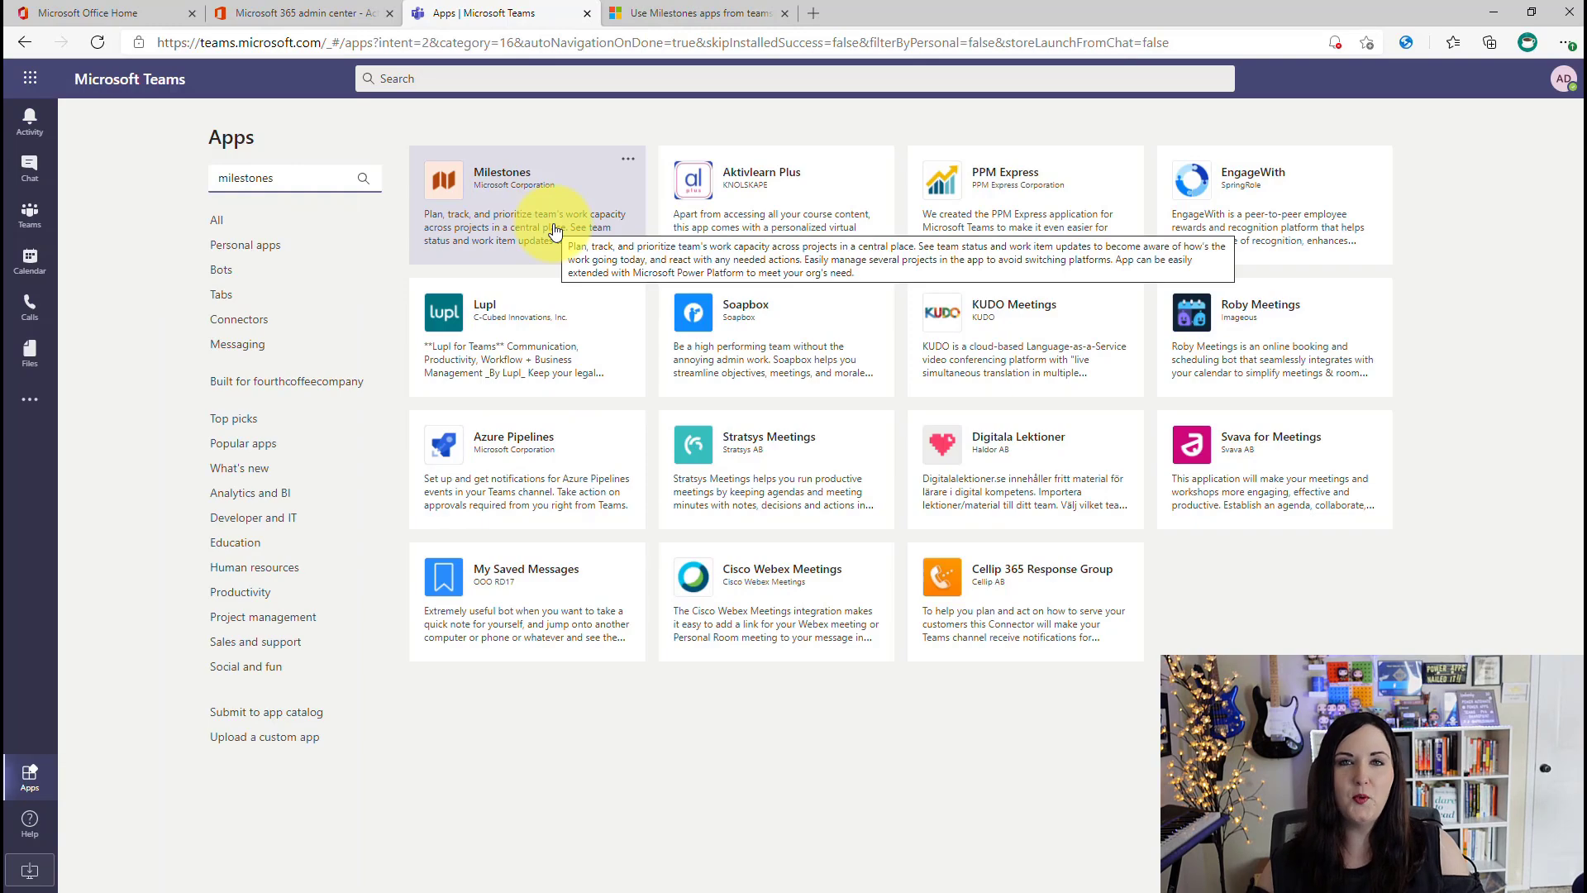
click(554, 230)
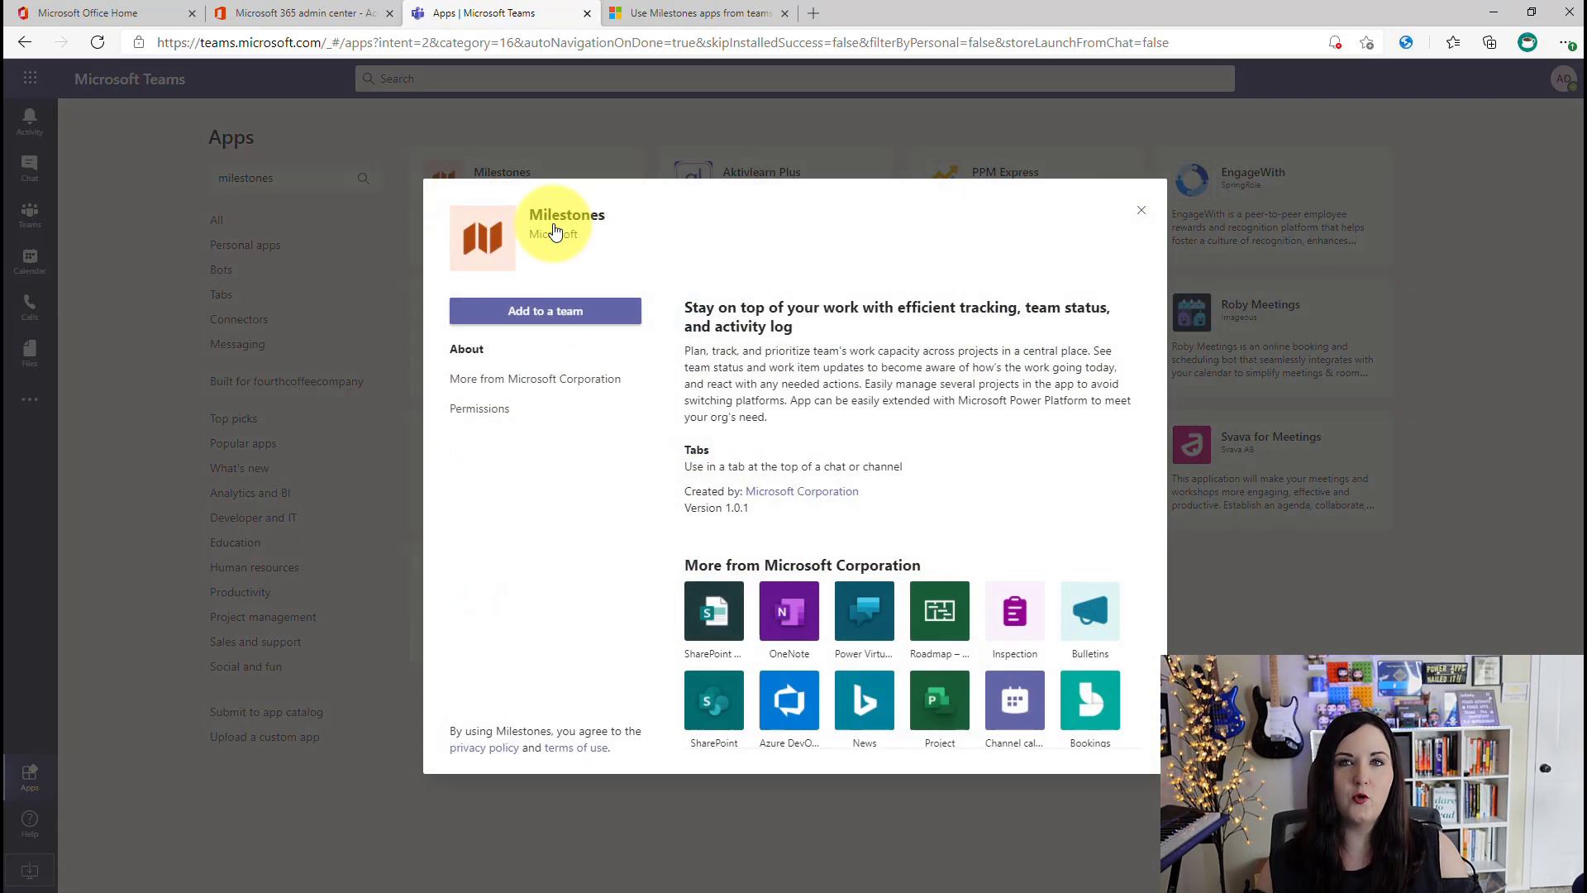
- Add Milestones to a team, set up as a tab in the General channel of Coffee Promotions, and save it
click(569, 313)
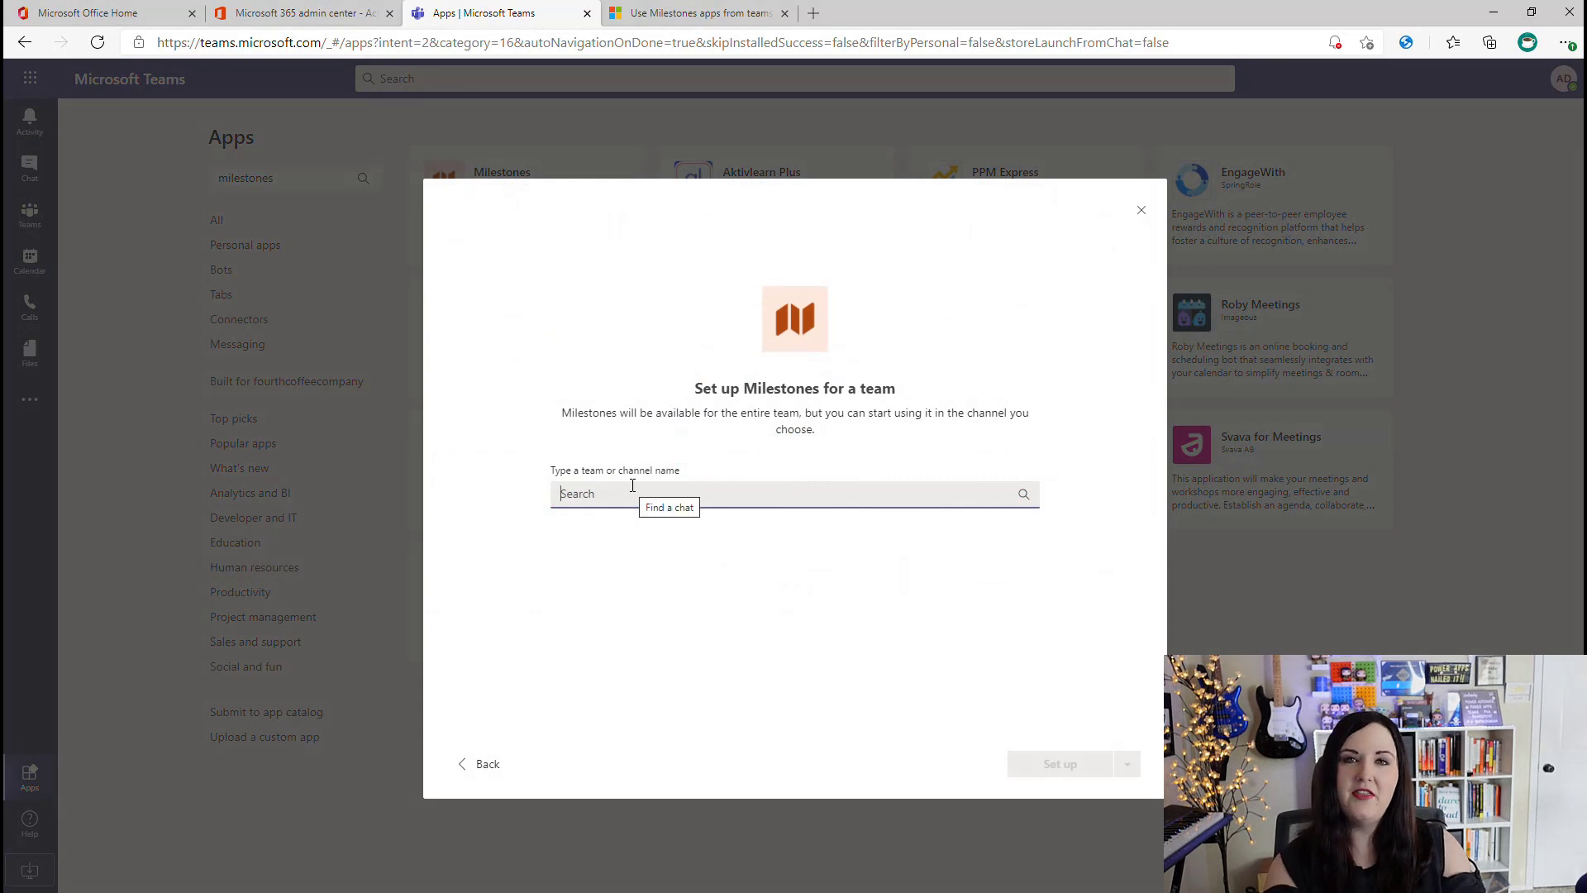
text(pro)
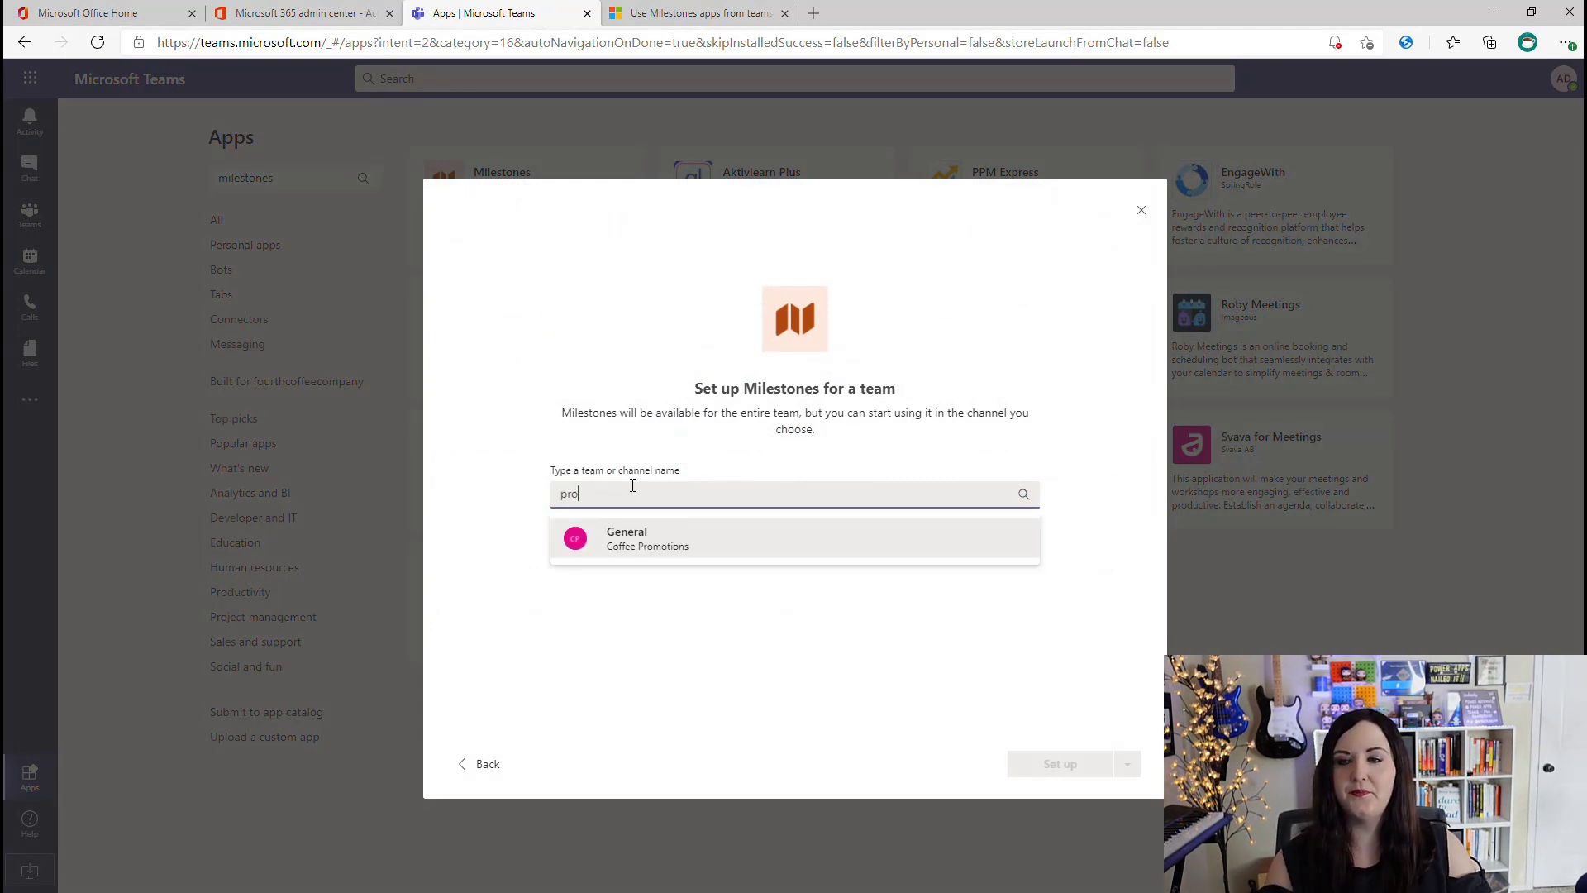
click(639, 559)
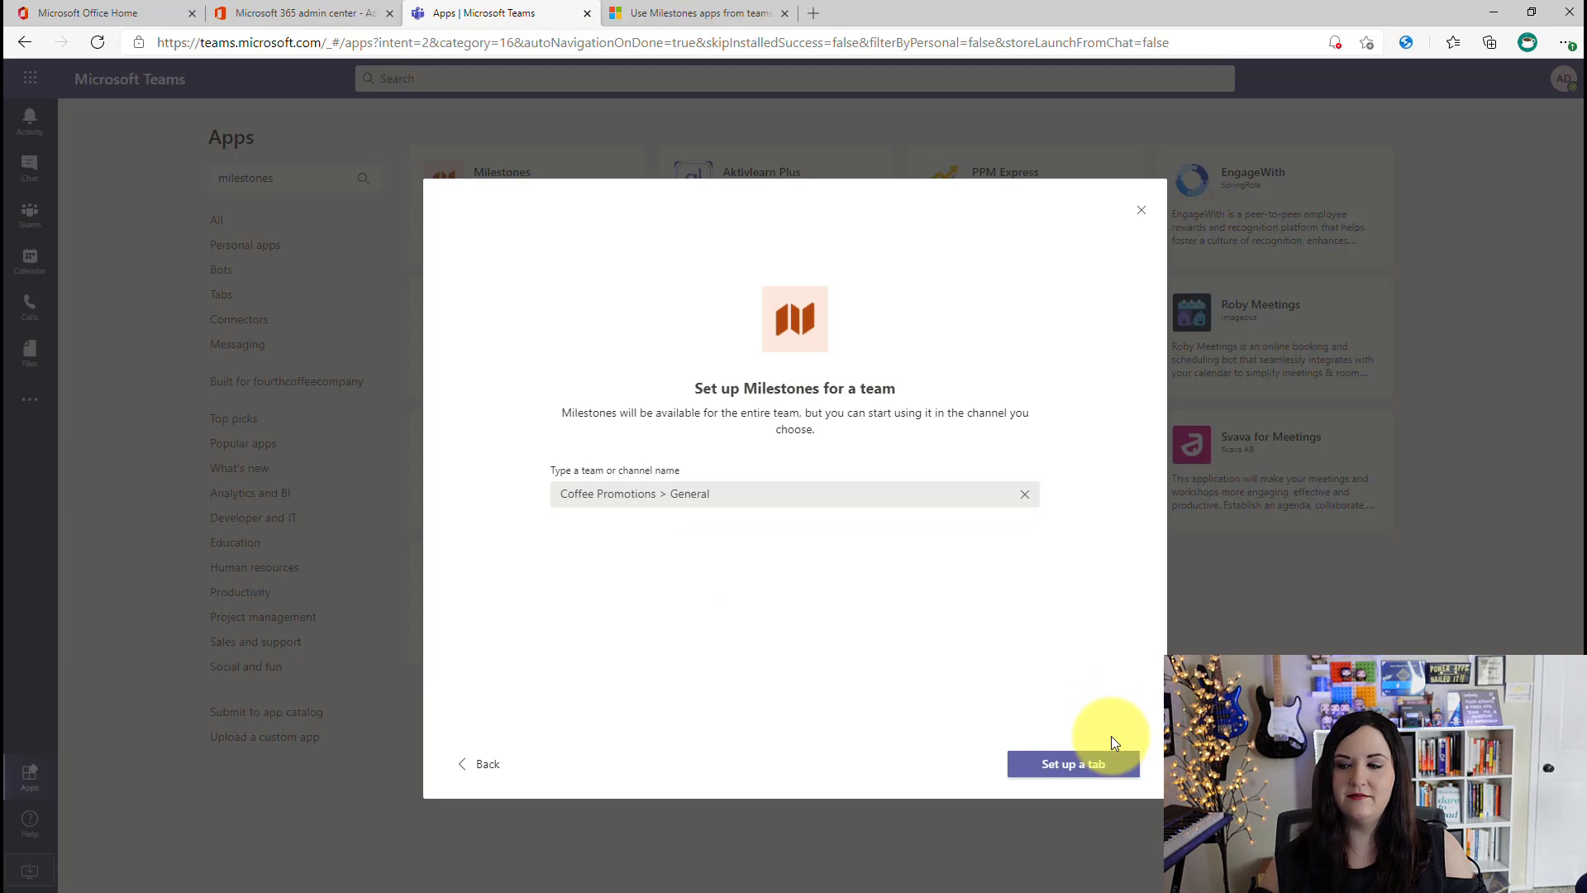
click(1097, 767)
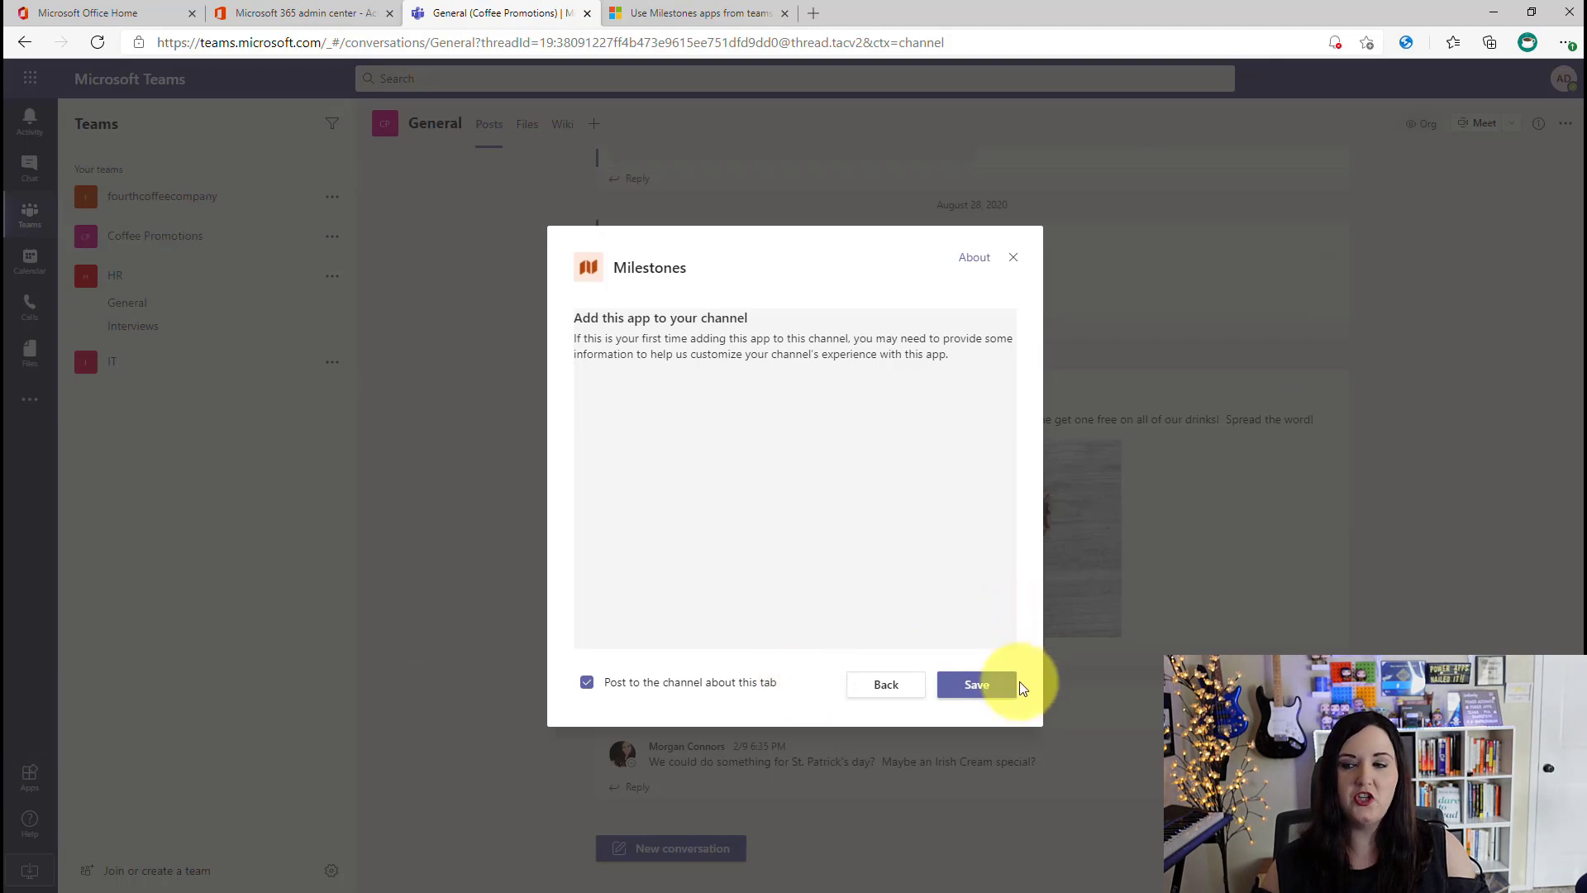
click(989, 684)
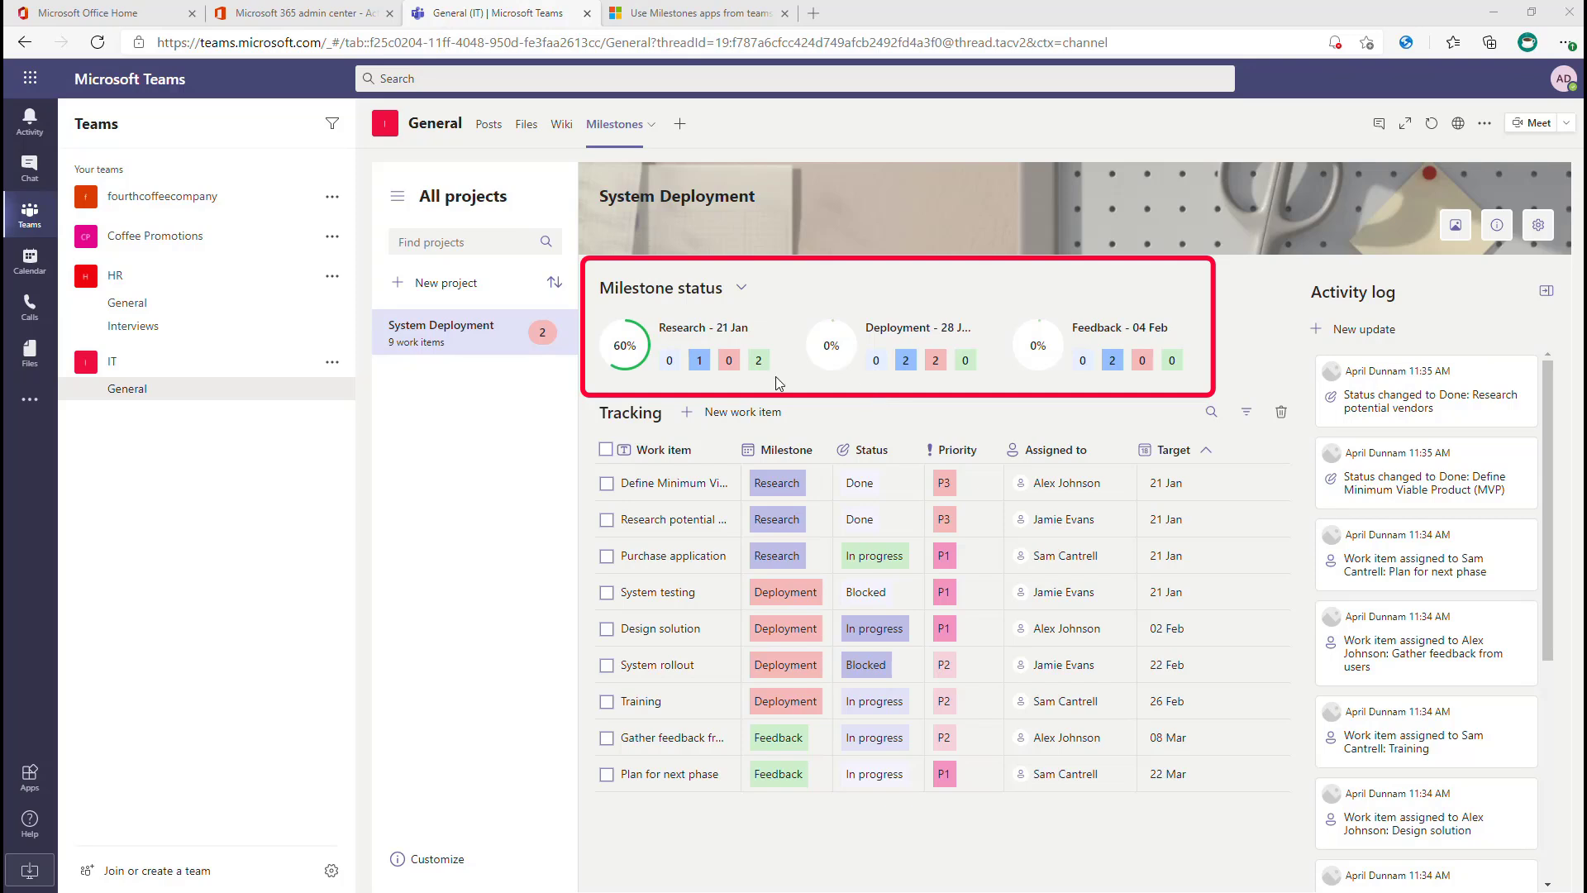
- Change the System Deployment summary to Team status and browse the team members' work item counts
click(702, 360)
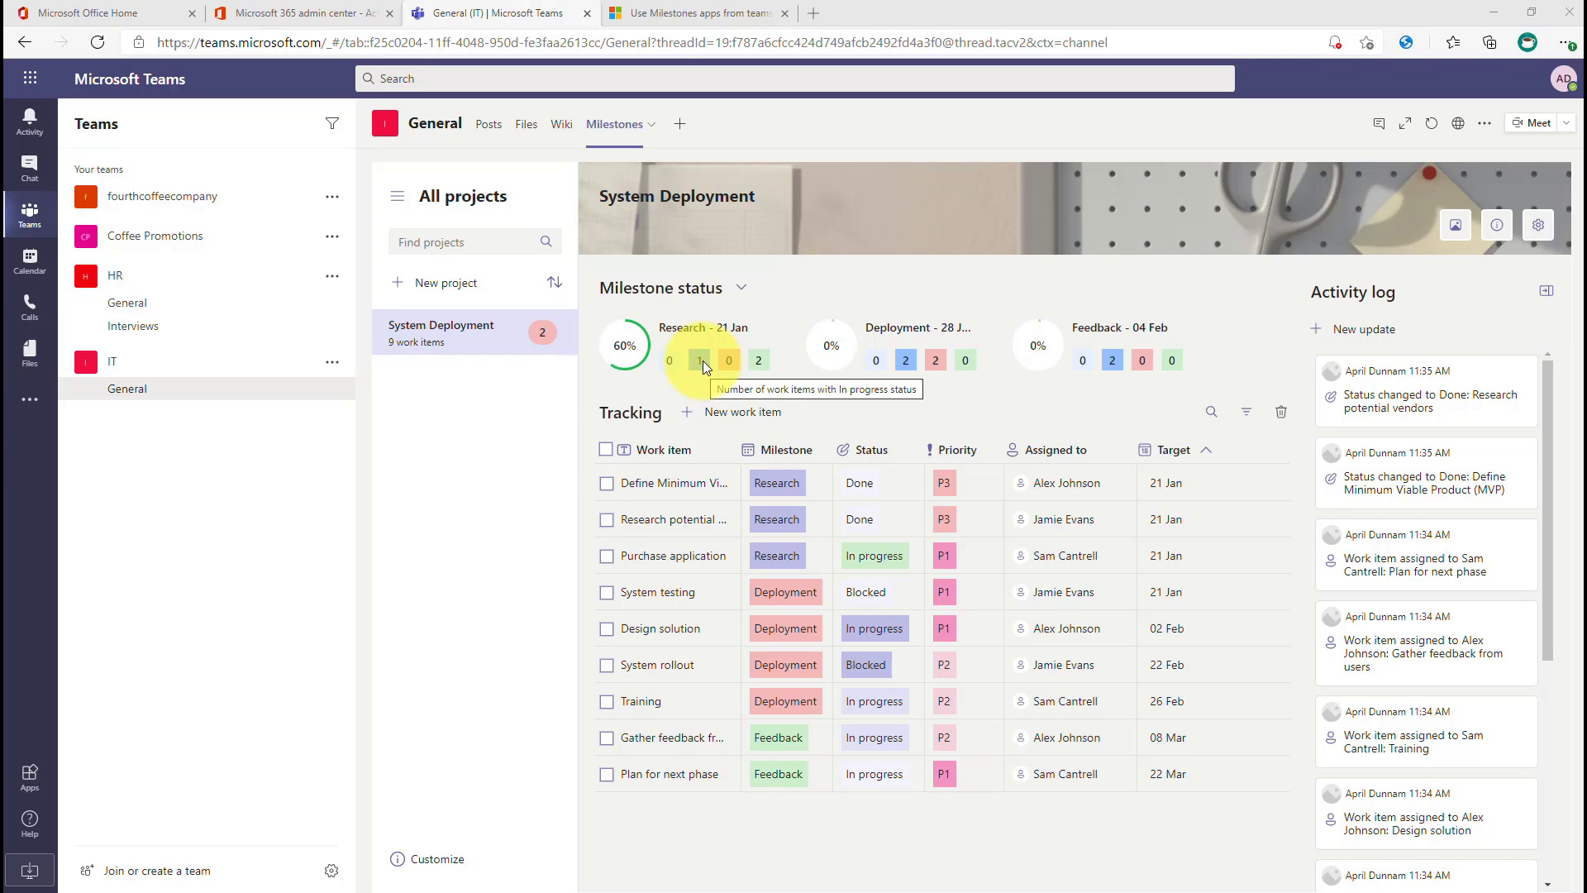
click(744, 291)
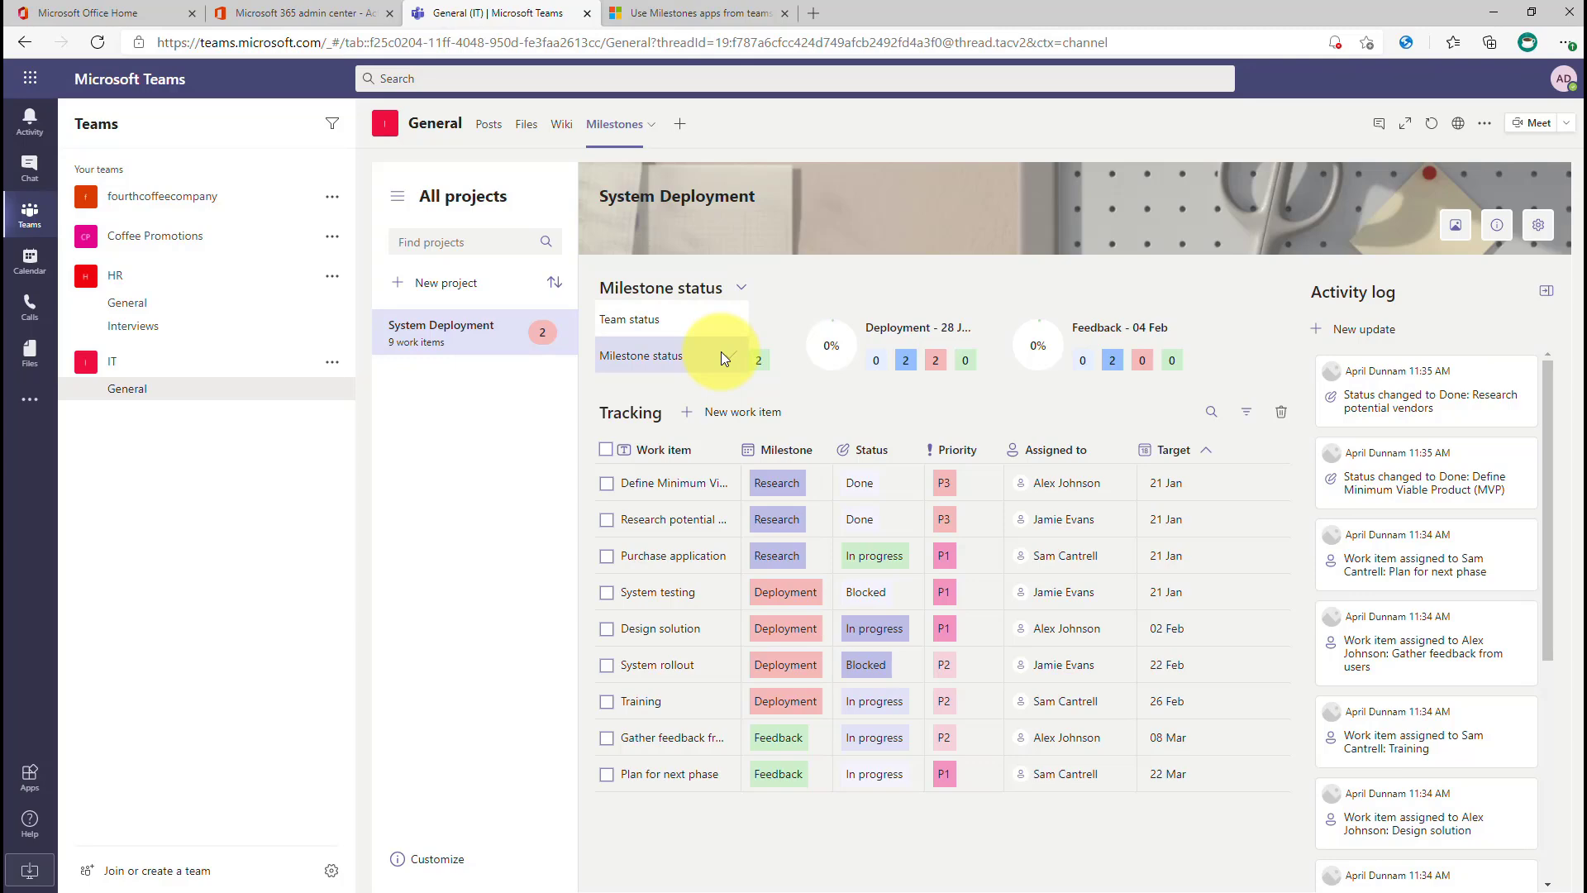
click(710, 329)
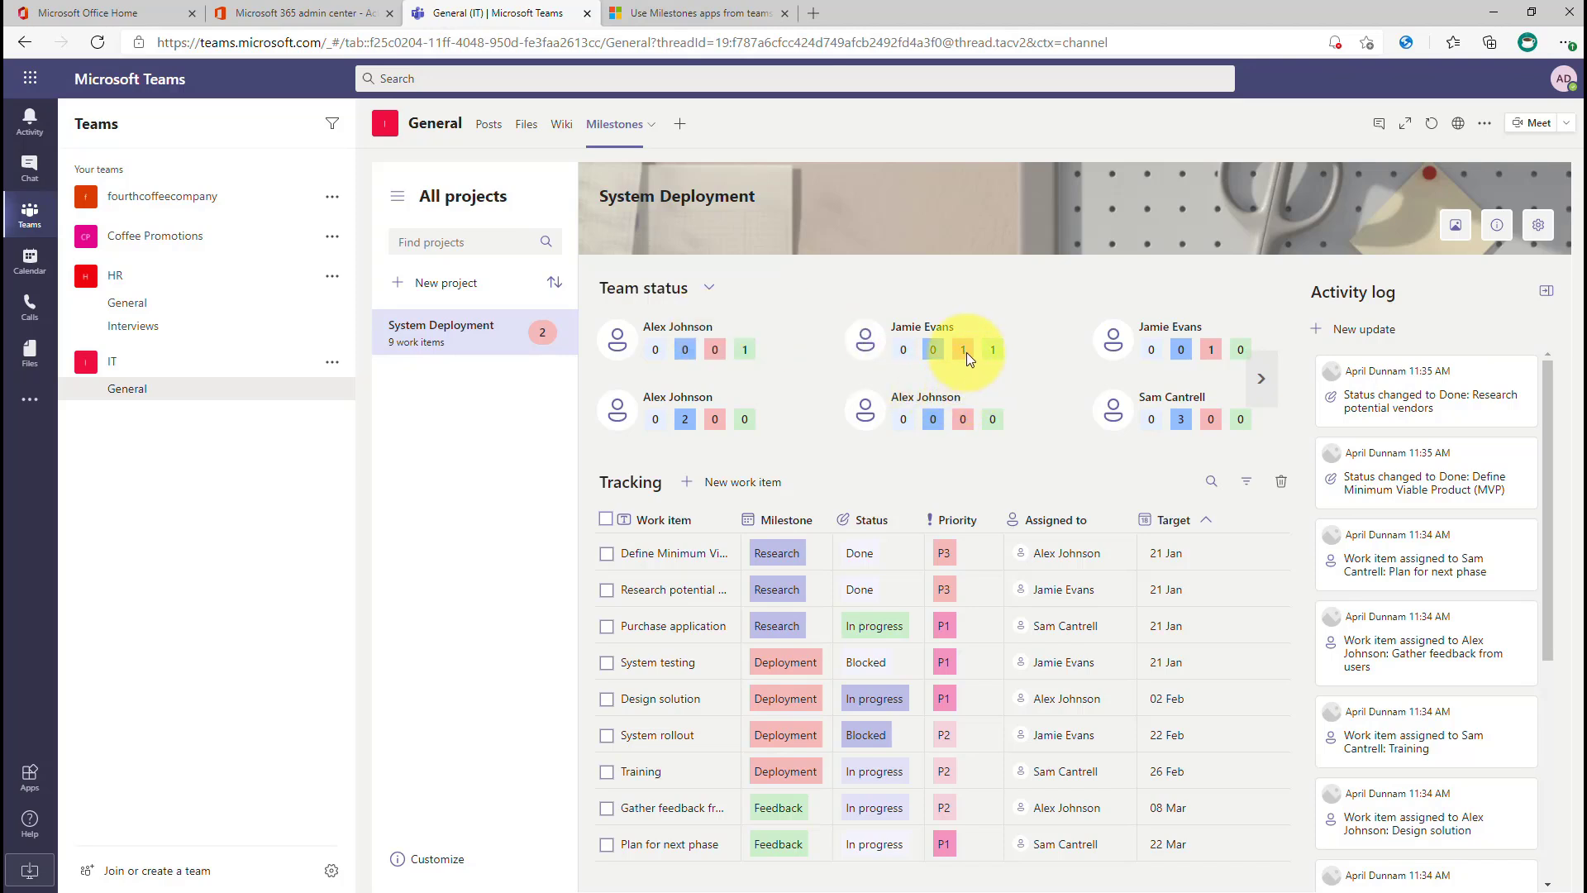
mouse_move(965, 352)
click(1261, 378)
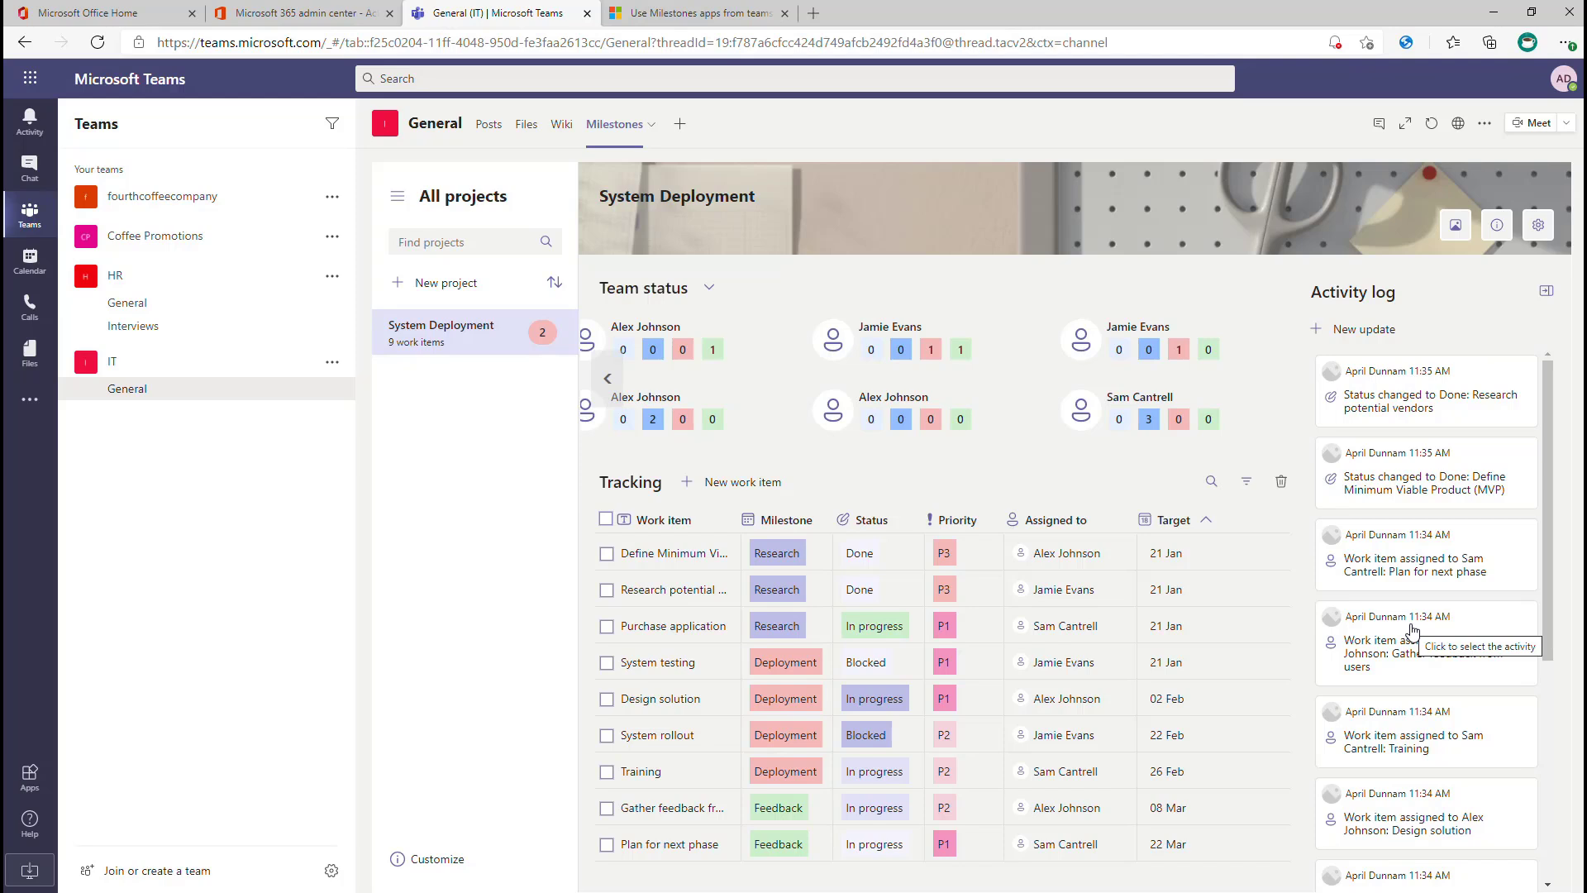
- Add an activity log update for the Training work item described as "Got the training schedule" and collapse the log
scroll(1405, 579, down, 4)
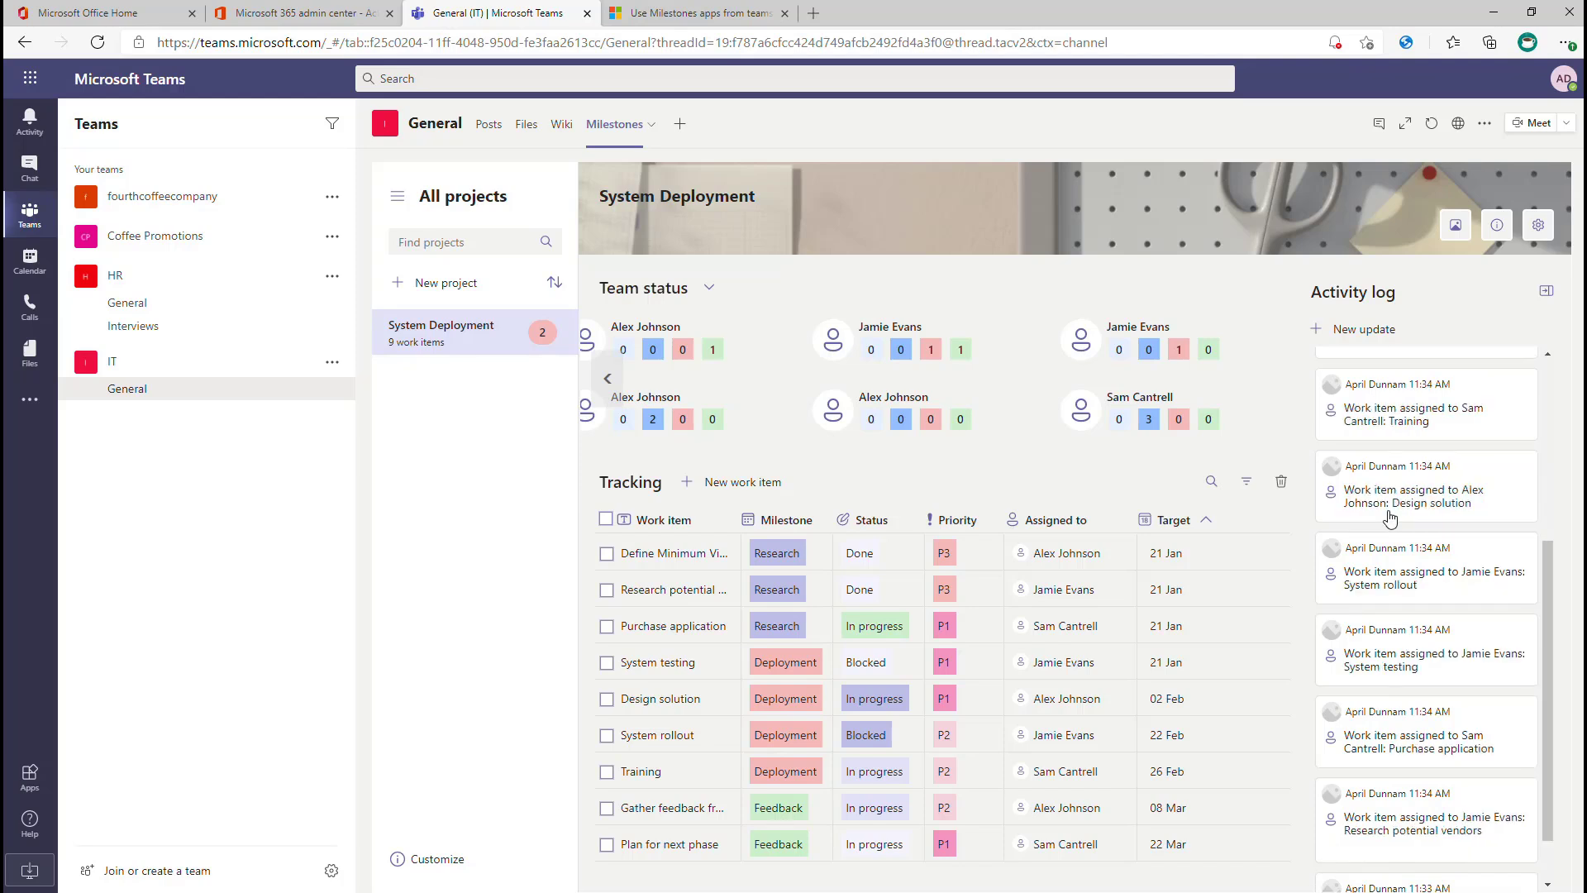
scroll(1391, 518, down, 1)
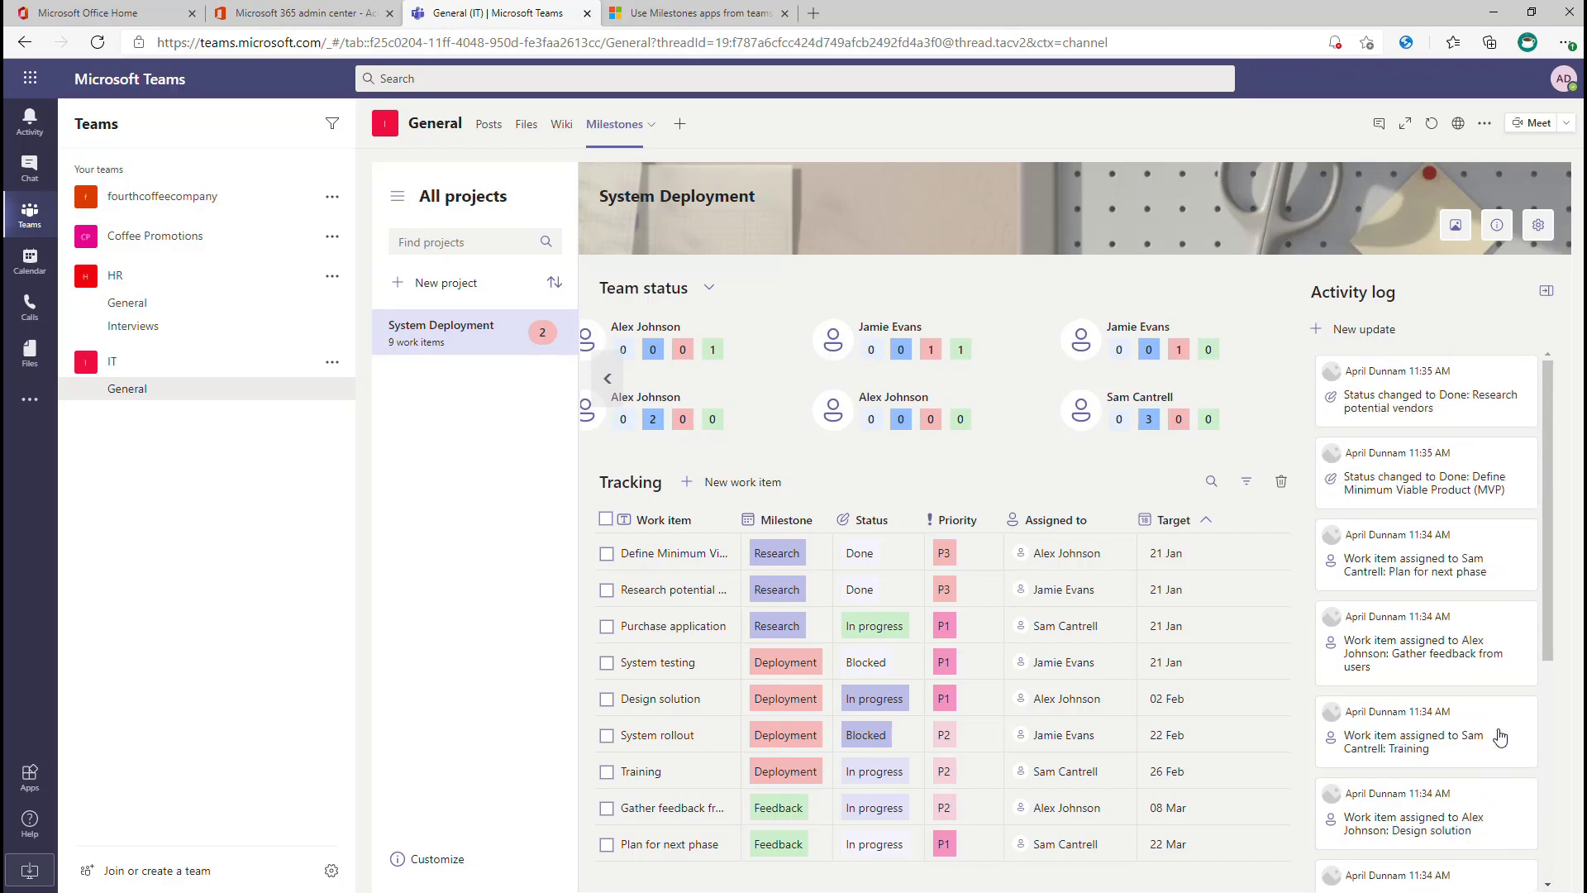
click(1366, 339)
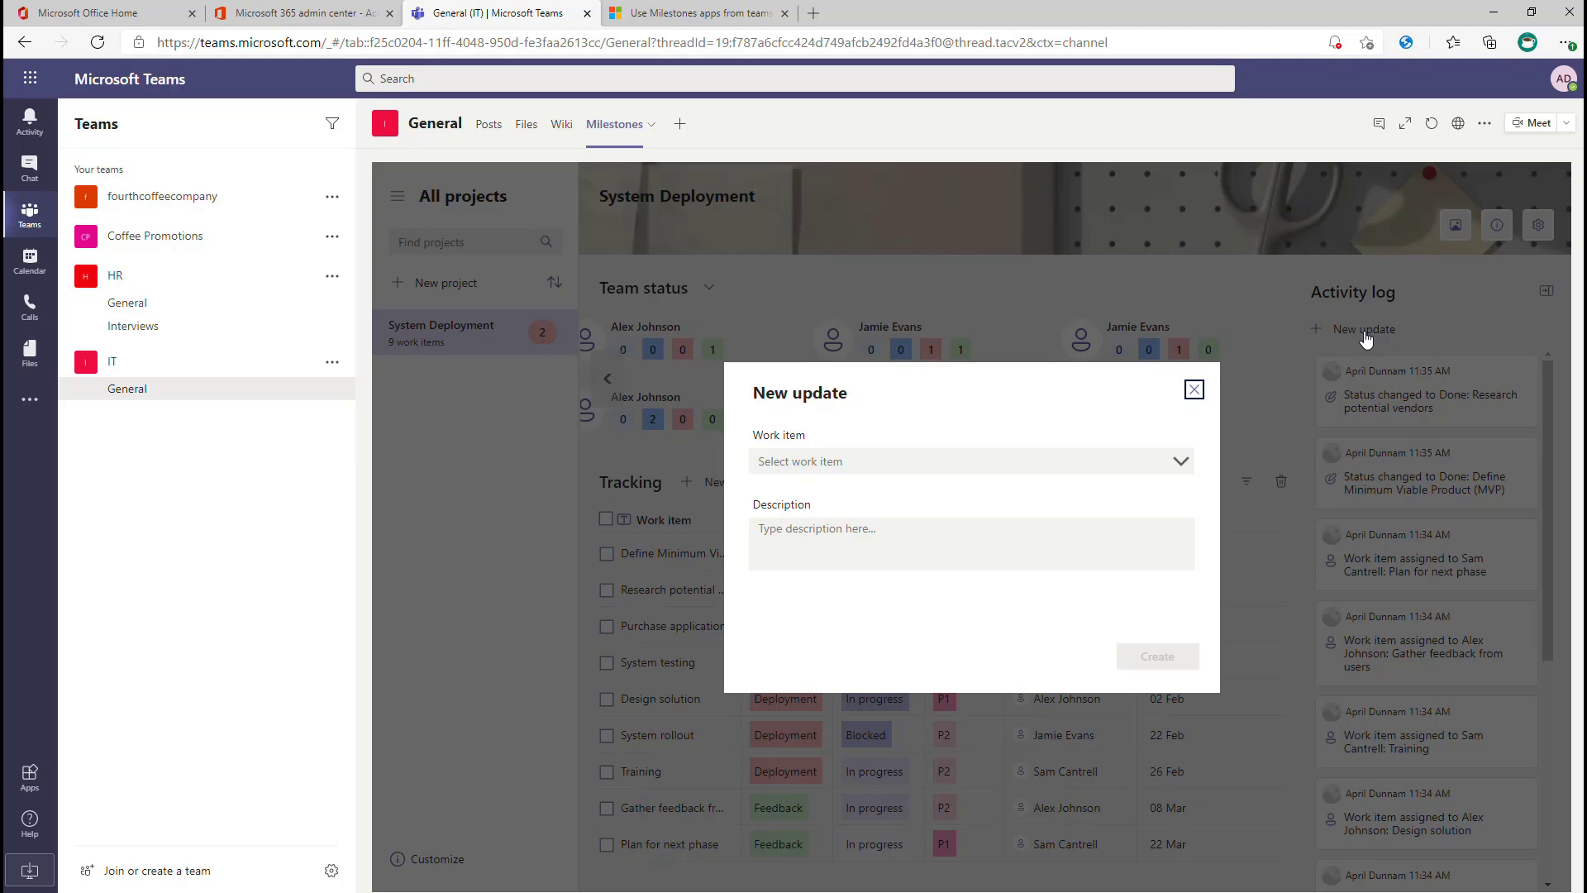
click(966, 468)
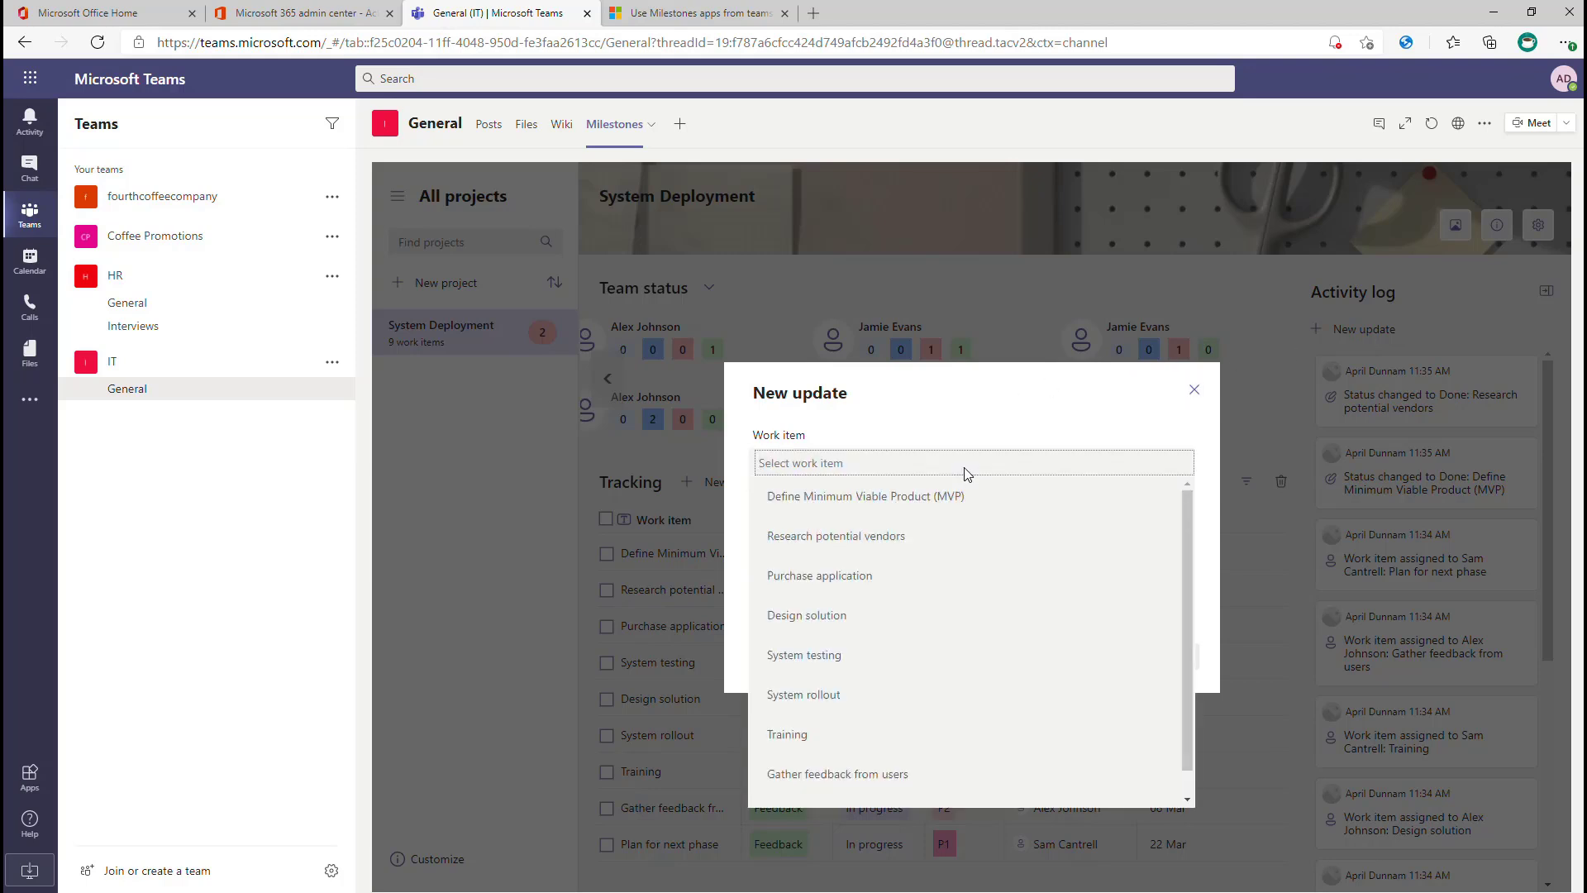
click(835, 733)
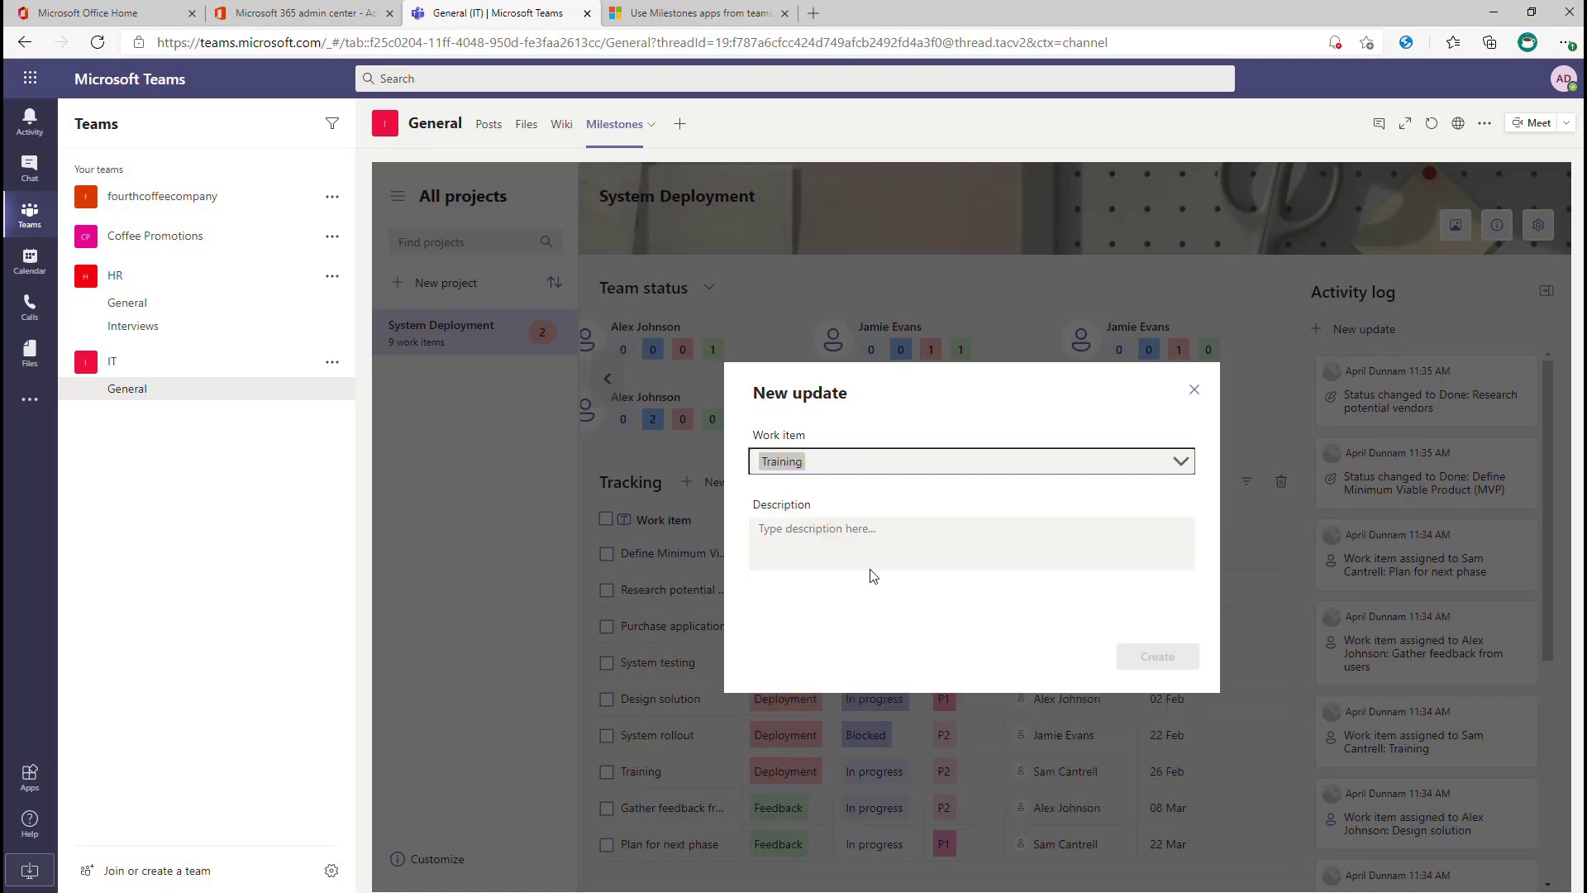
click(870, 549)
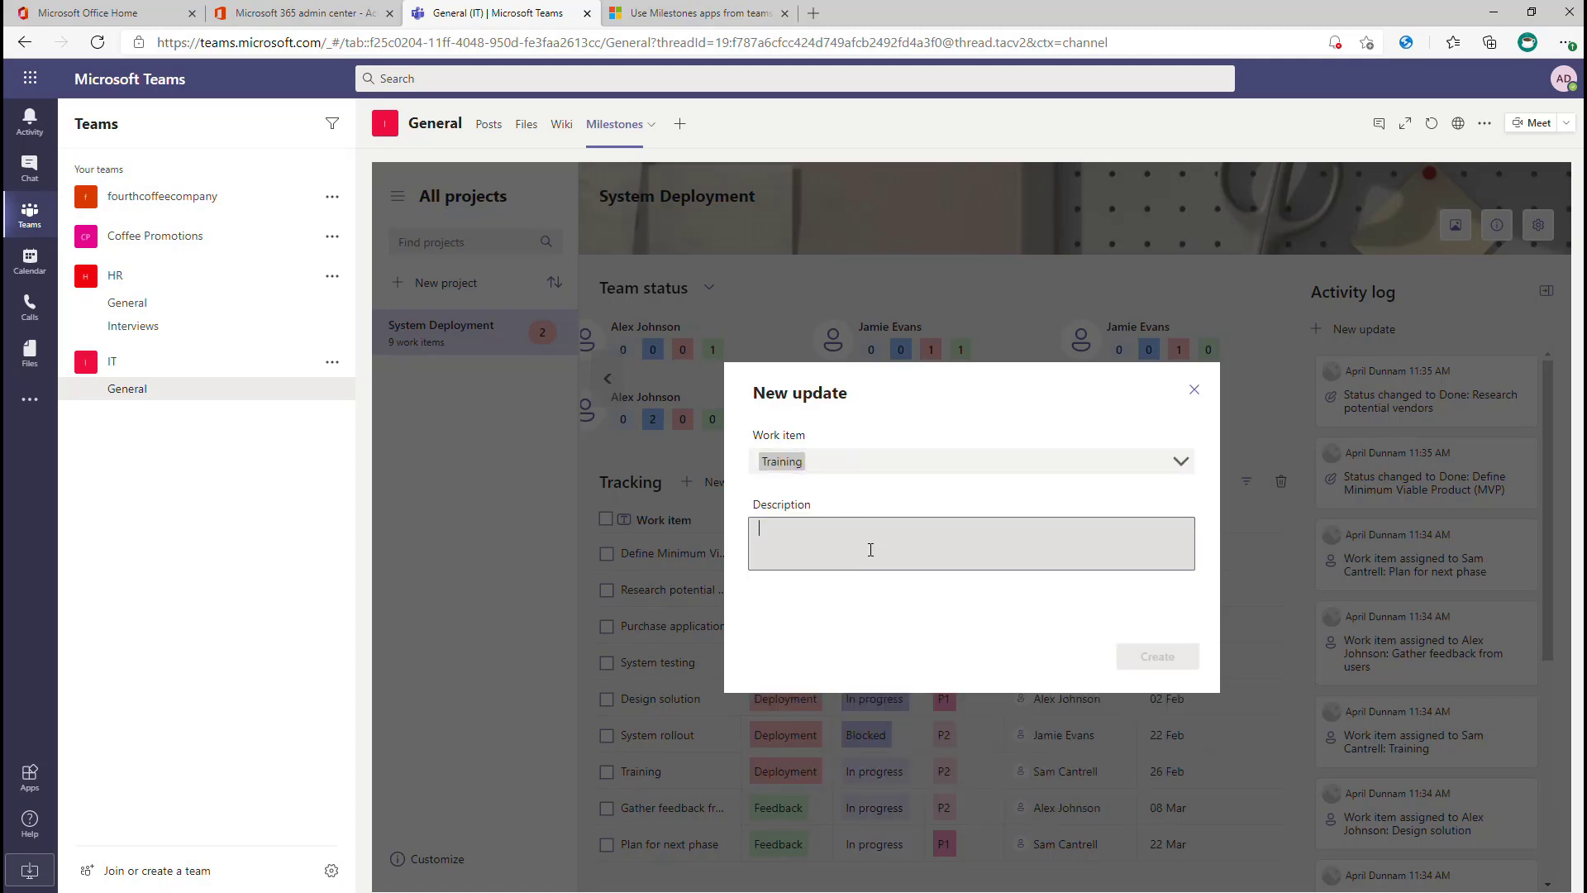
text(Got the training schedule)
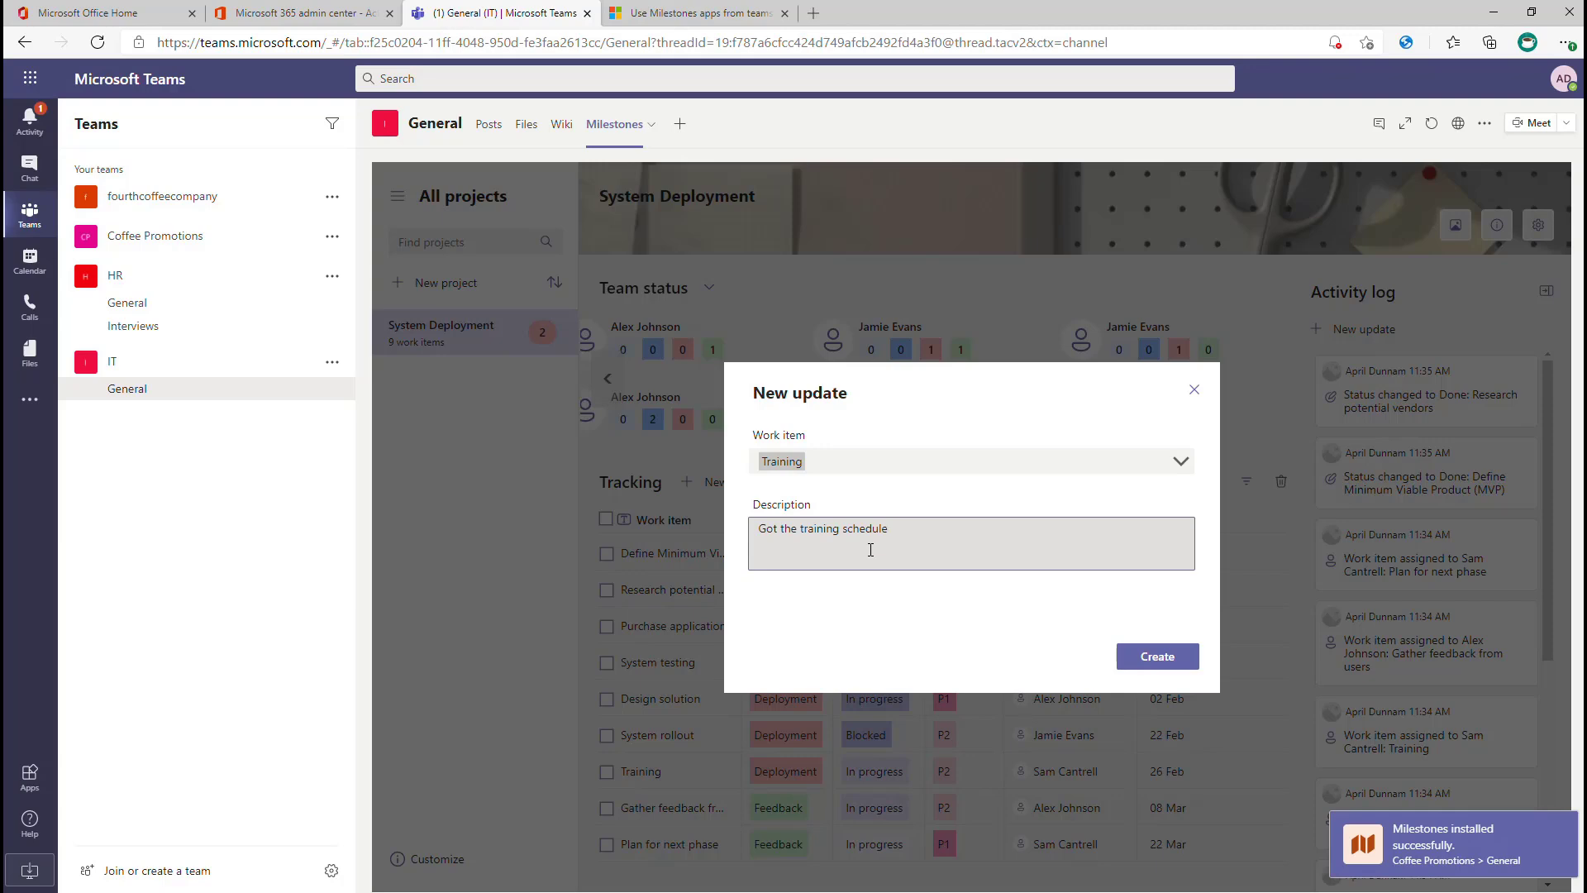
click(1157, 660)
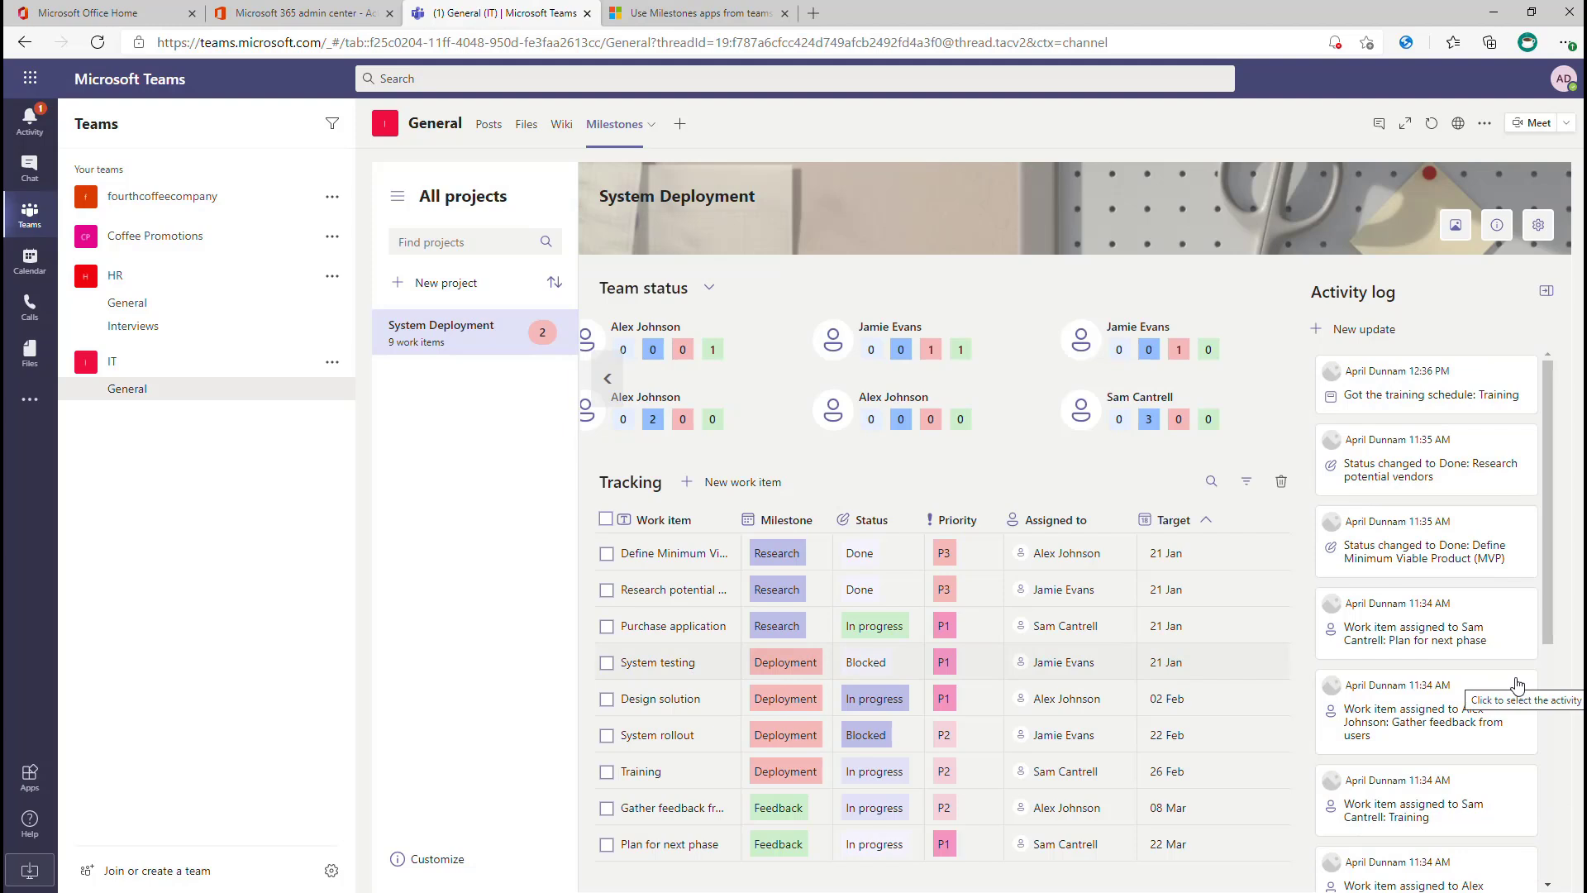
click(1456, 429)
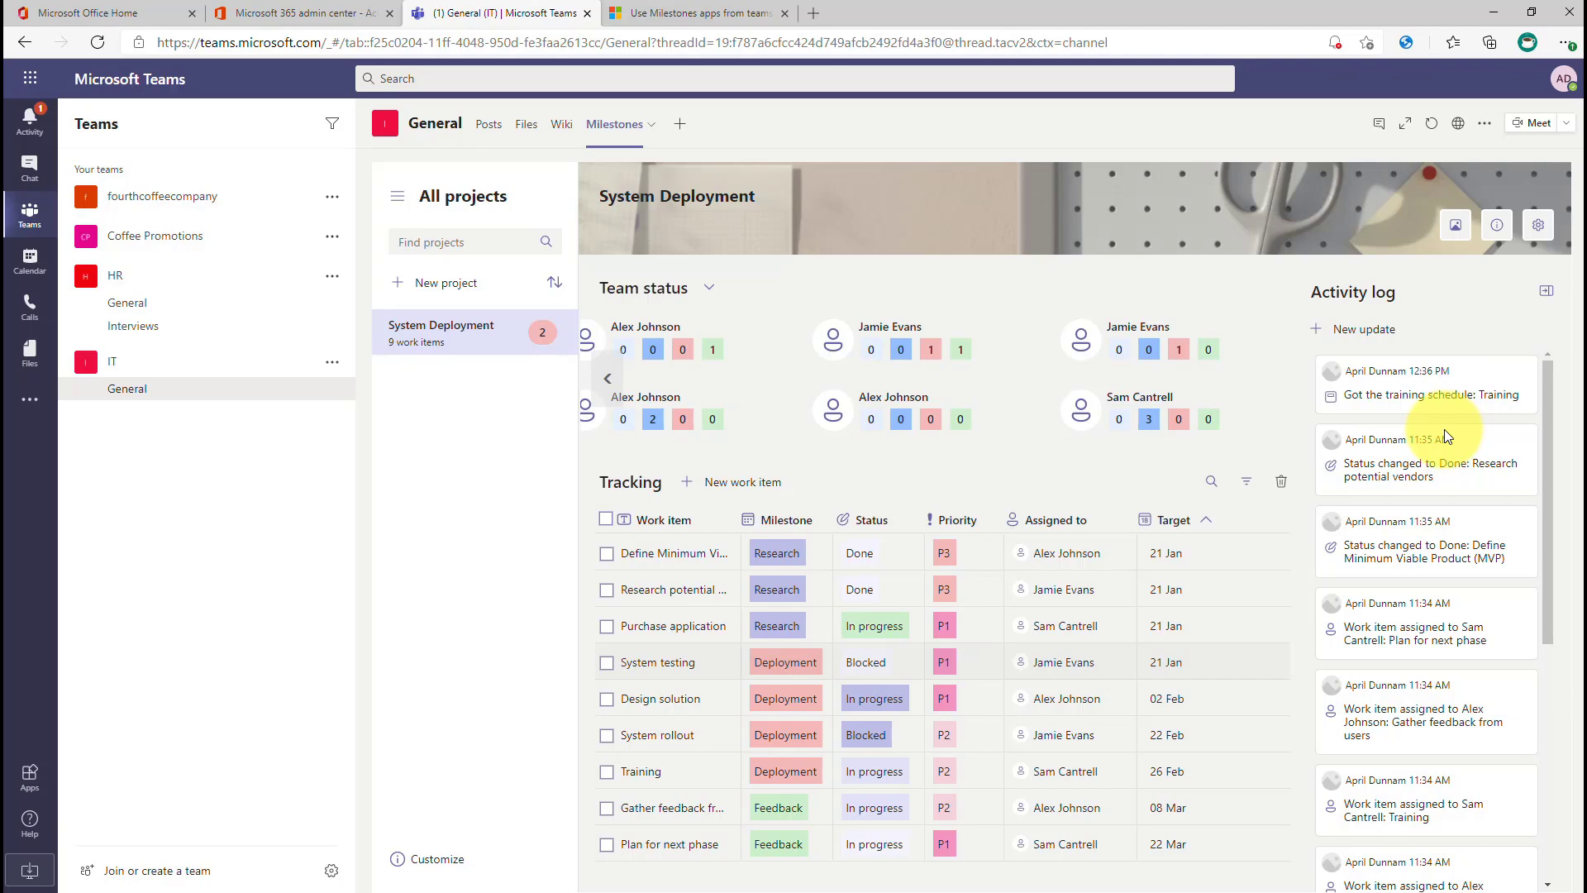
click(1547, 293)
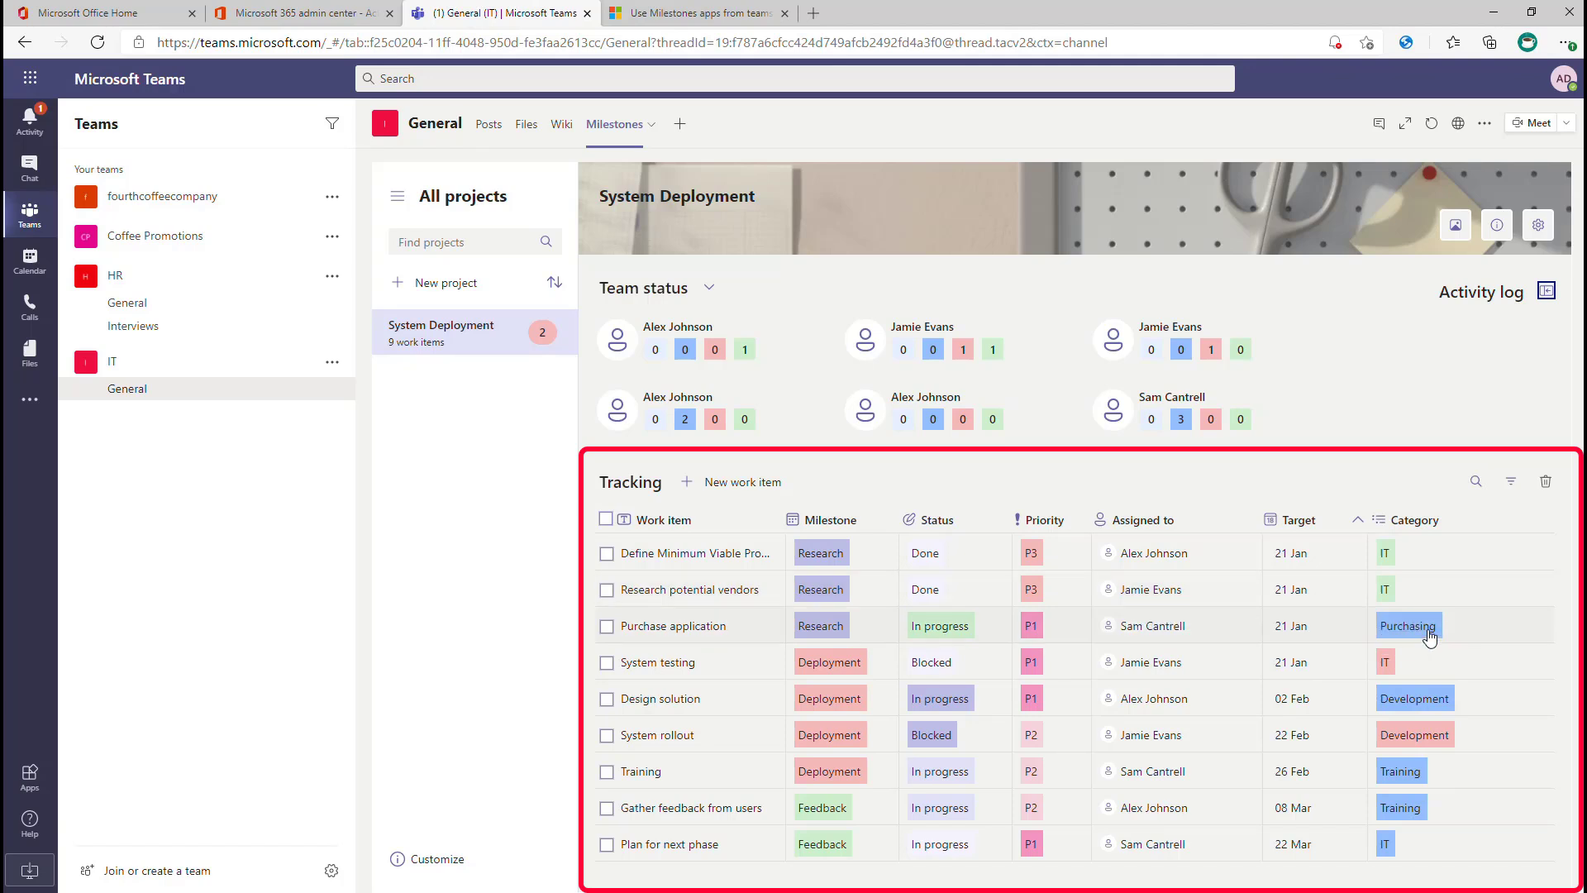
- Start a new work item assigned to the third listed team member, with milestone Deployment, status New, category Development and priority P4
click(757, 489)
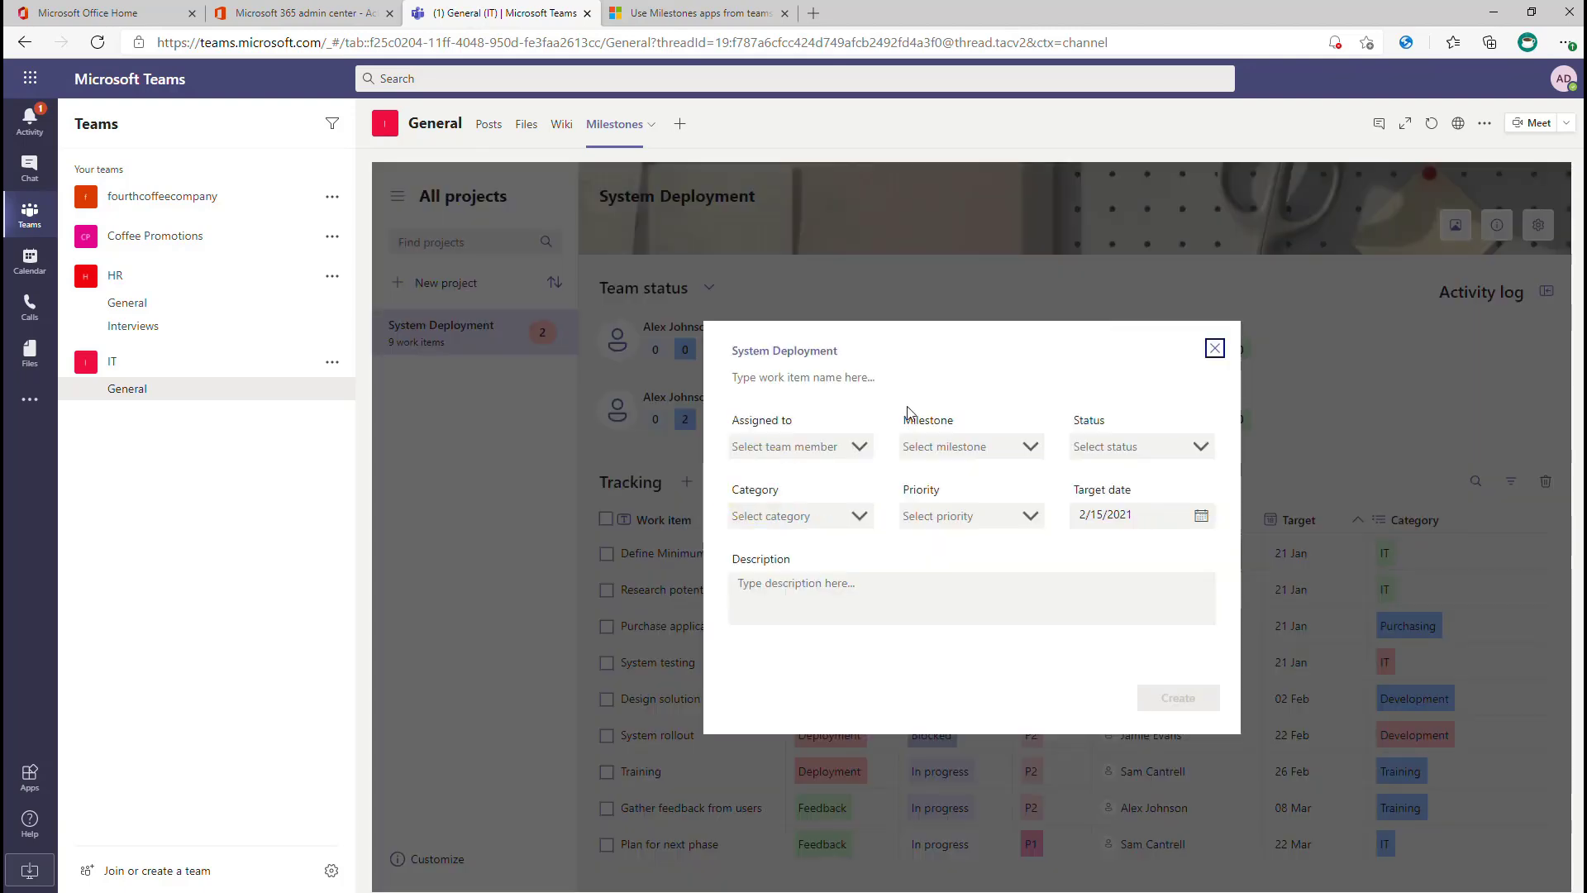
click(855, 448)
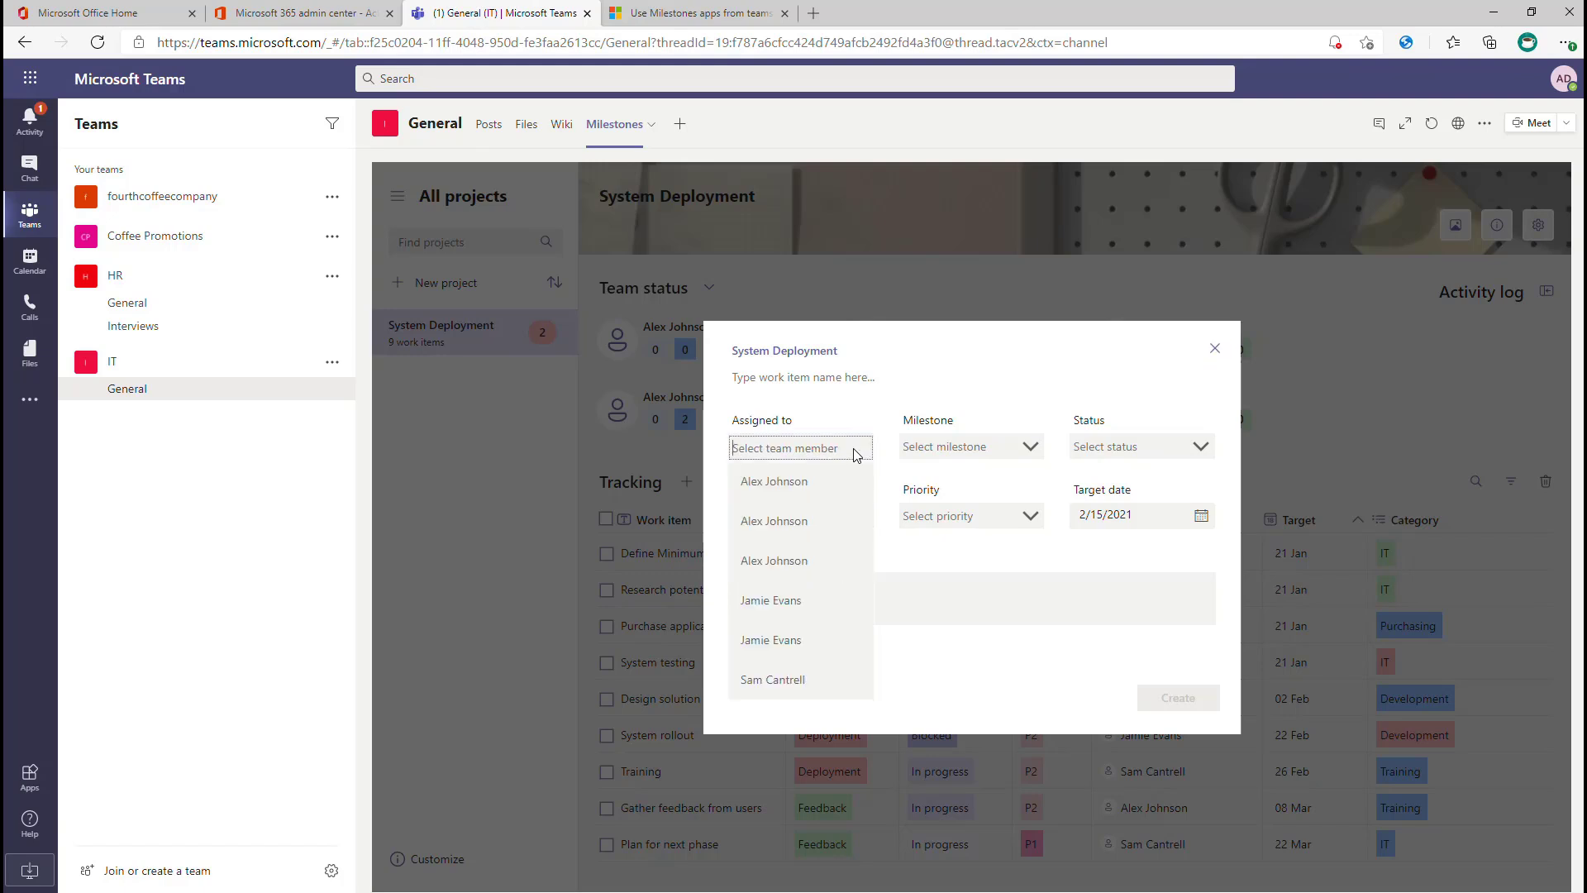
click(795, 560)
click(1025, 447)
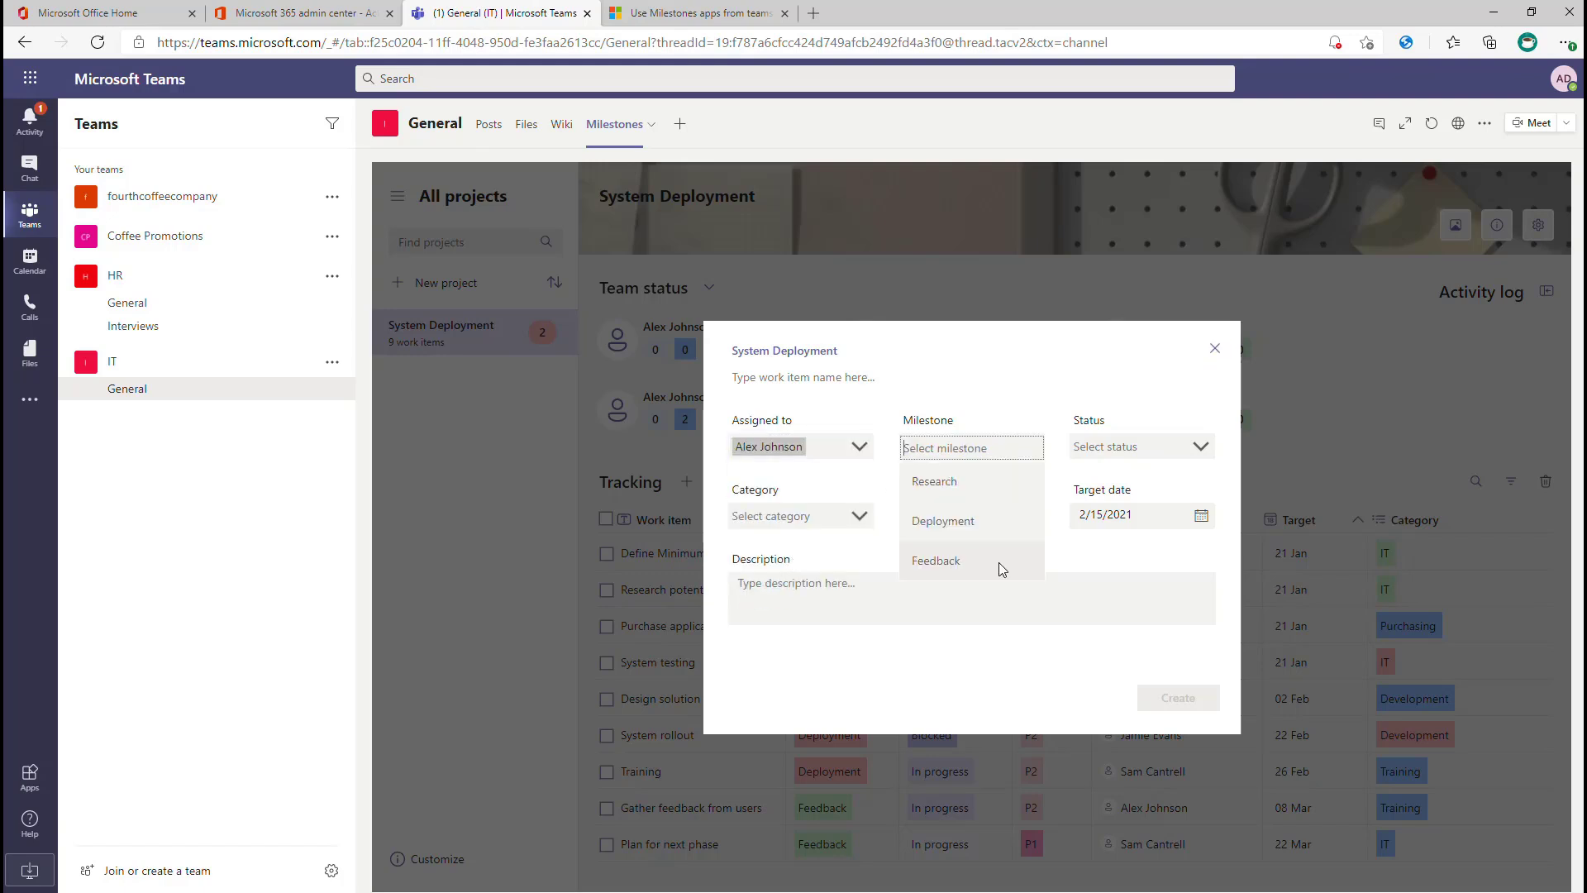
click(996, 527)
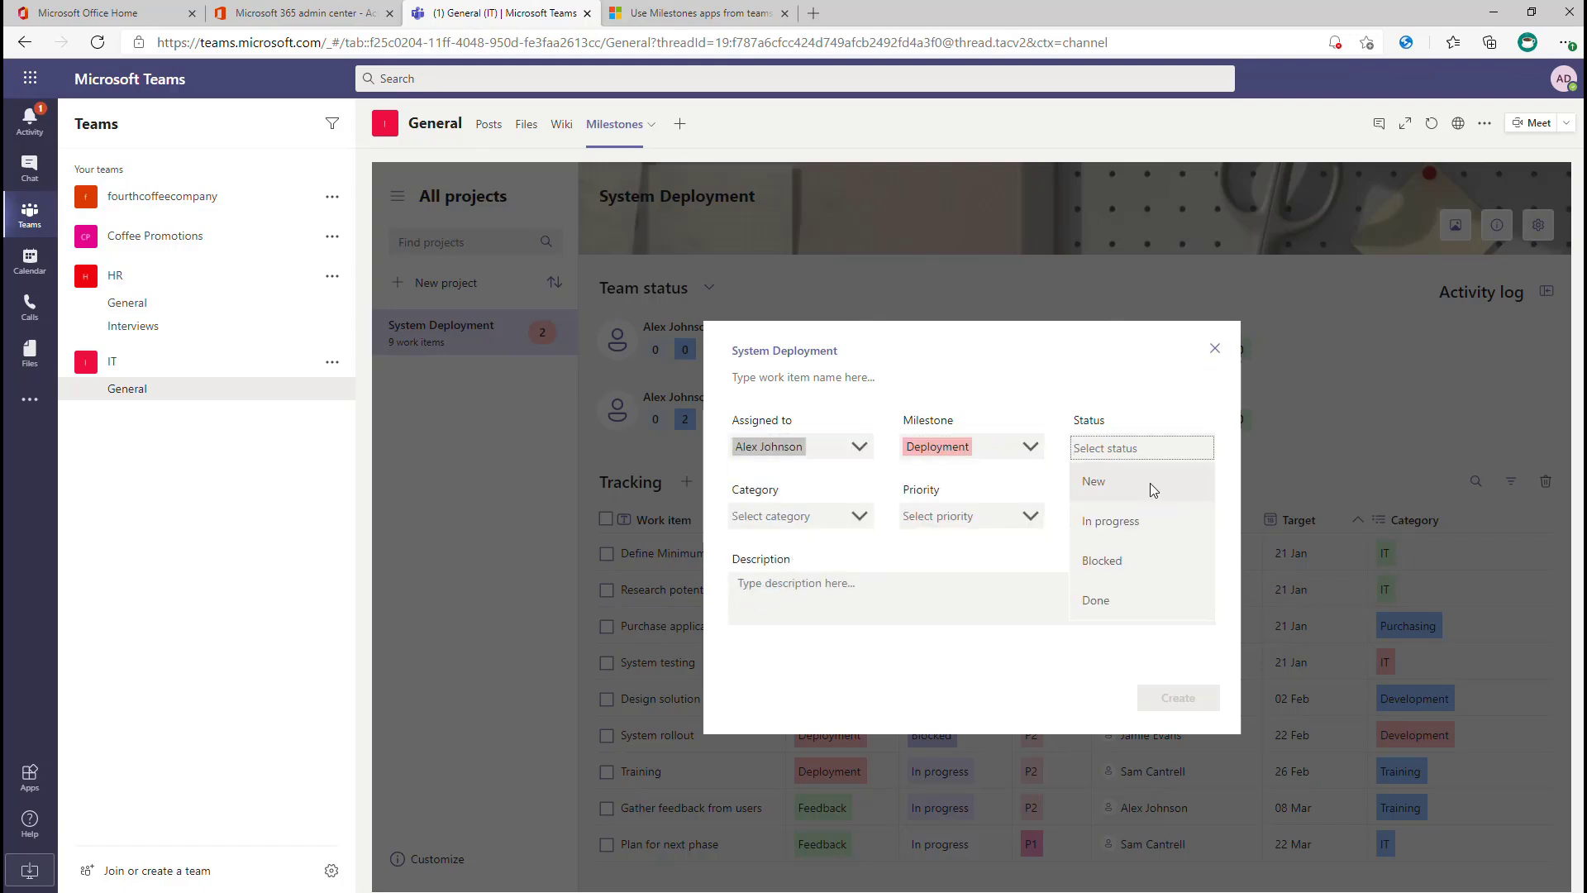
click(1149, 482)
click(820, 519)
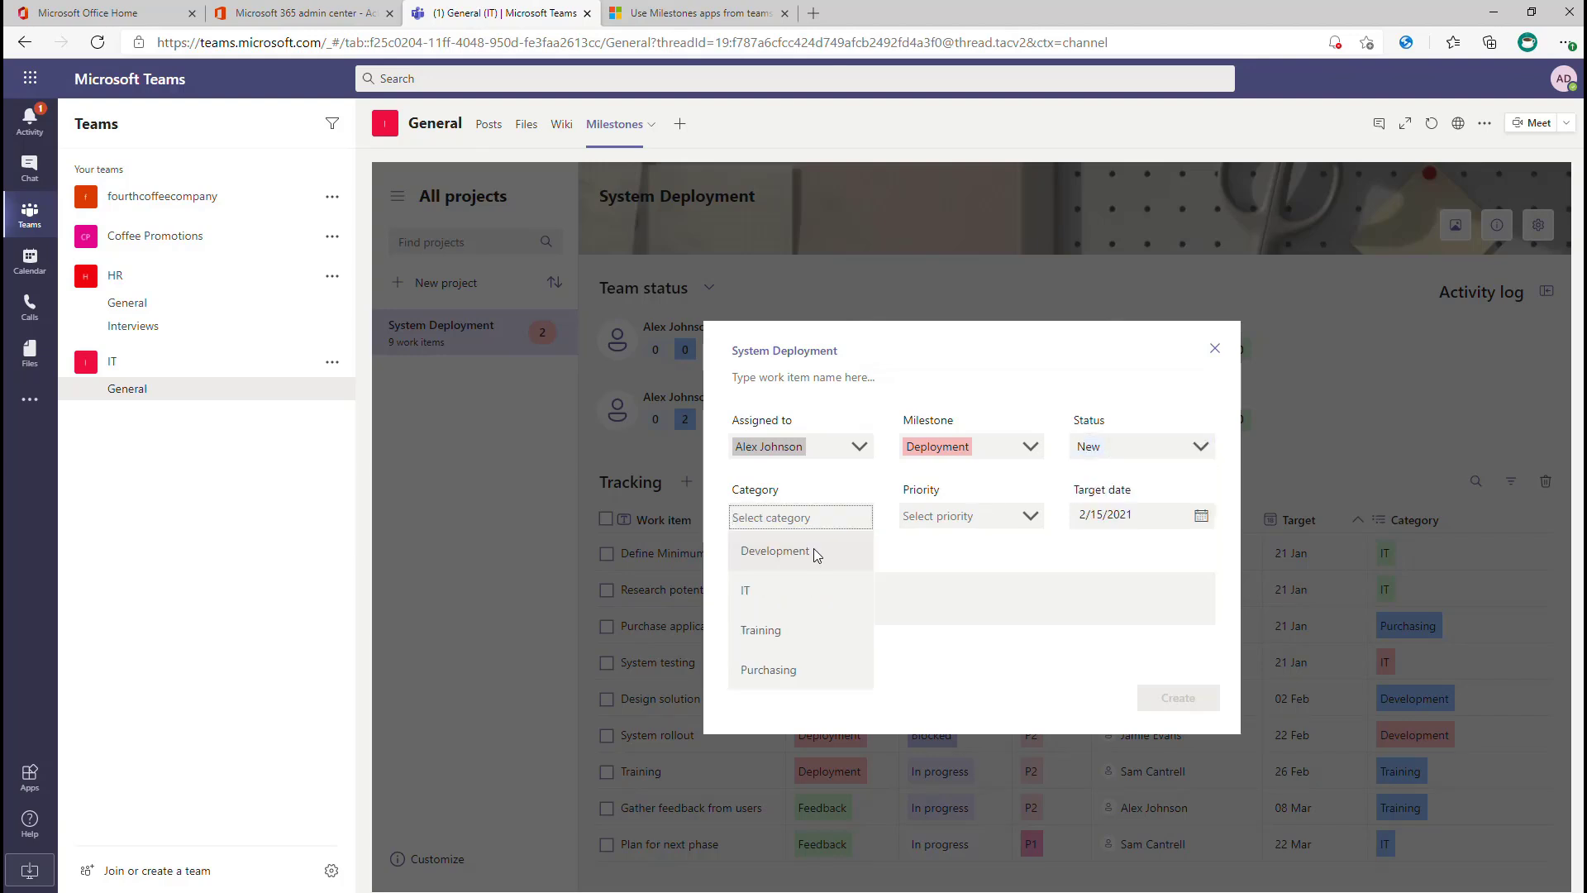
click(813, 549)
click(1027, 517)
click(976, 624)
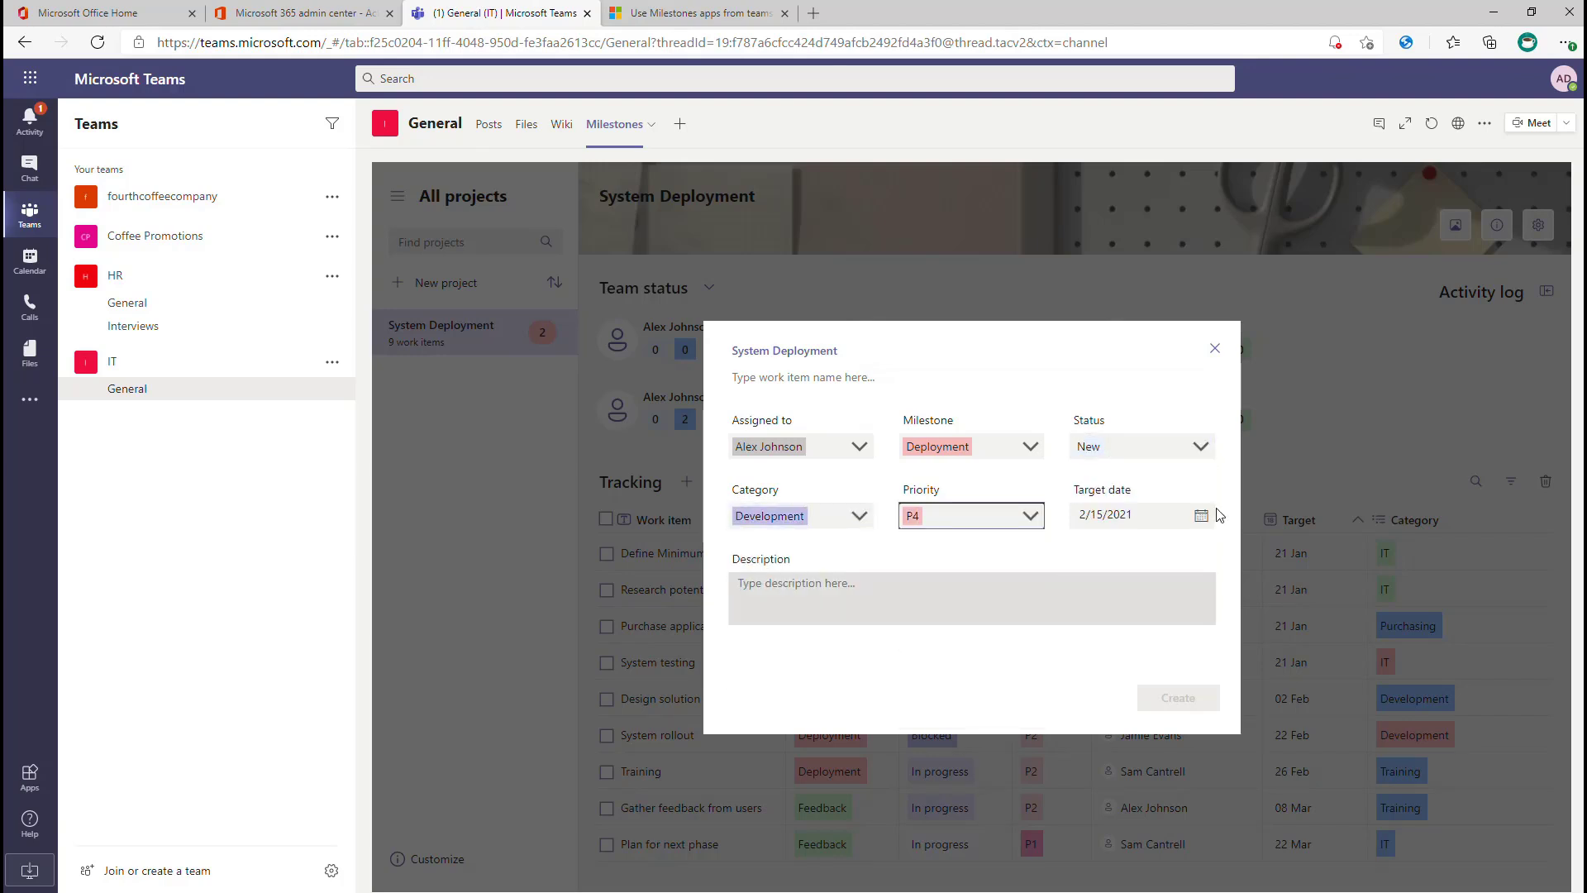
- Name the new work item "Add Dashboard" and create it
click(784, 615)
click(799, 374)
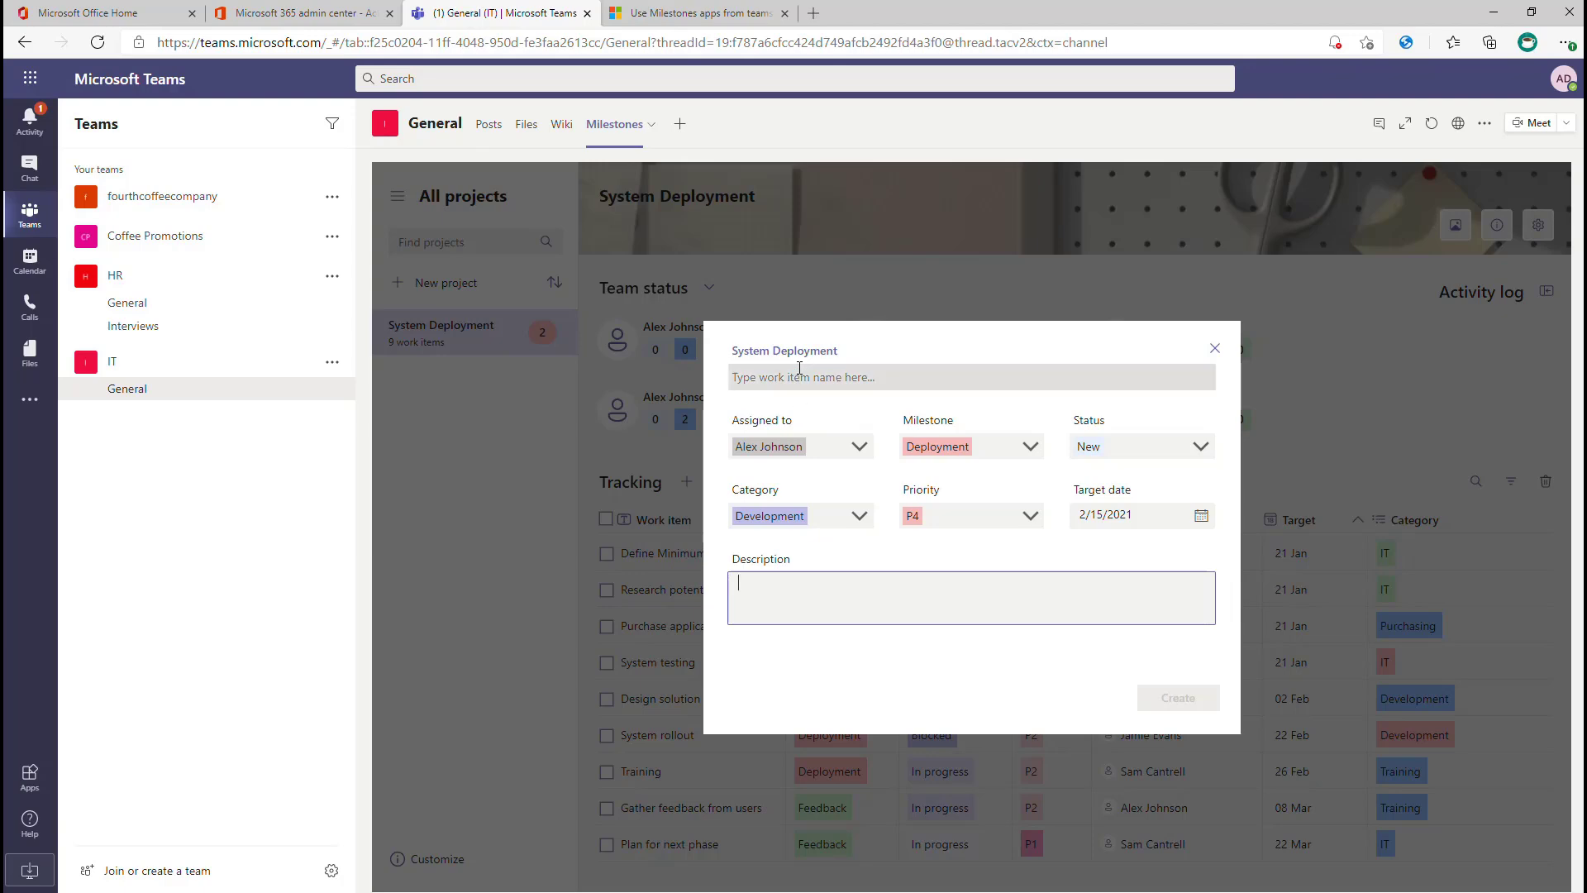
text(Add Dashboard)
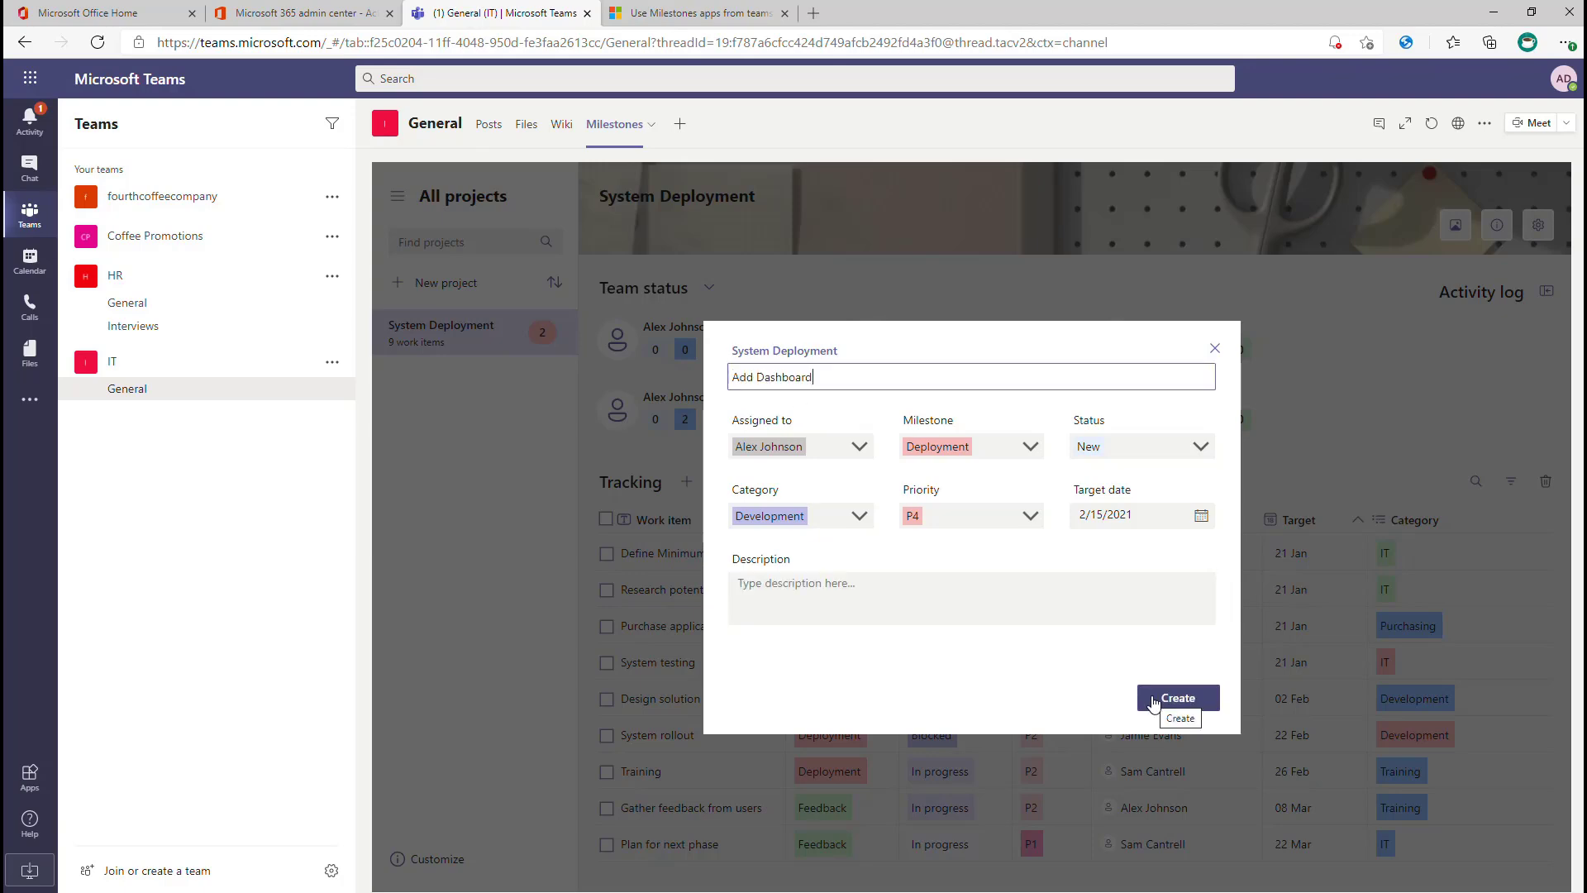
click(1157, 698)
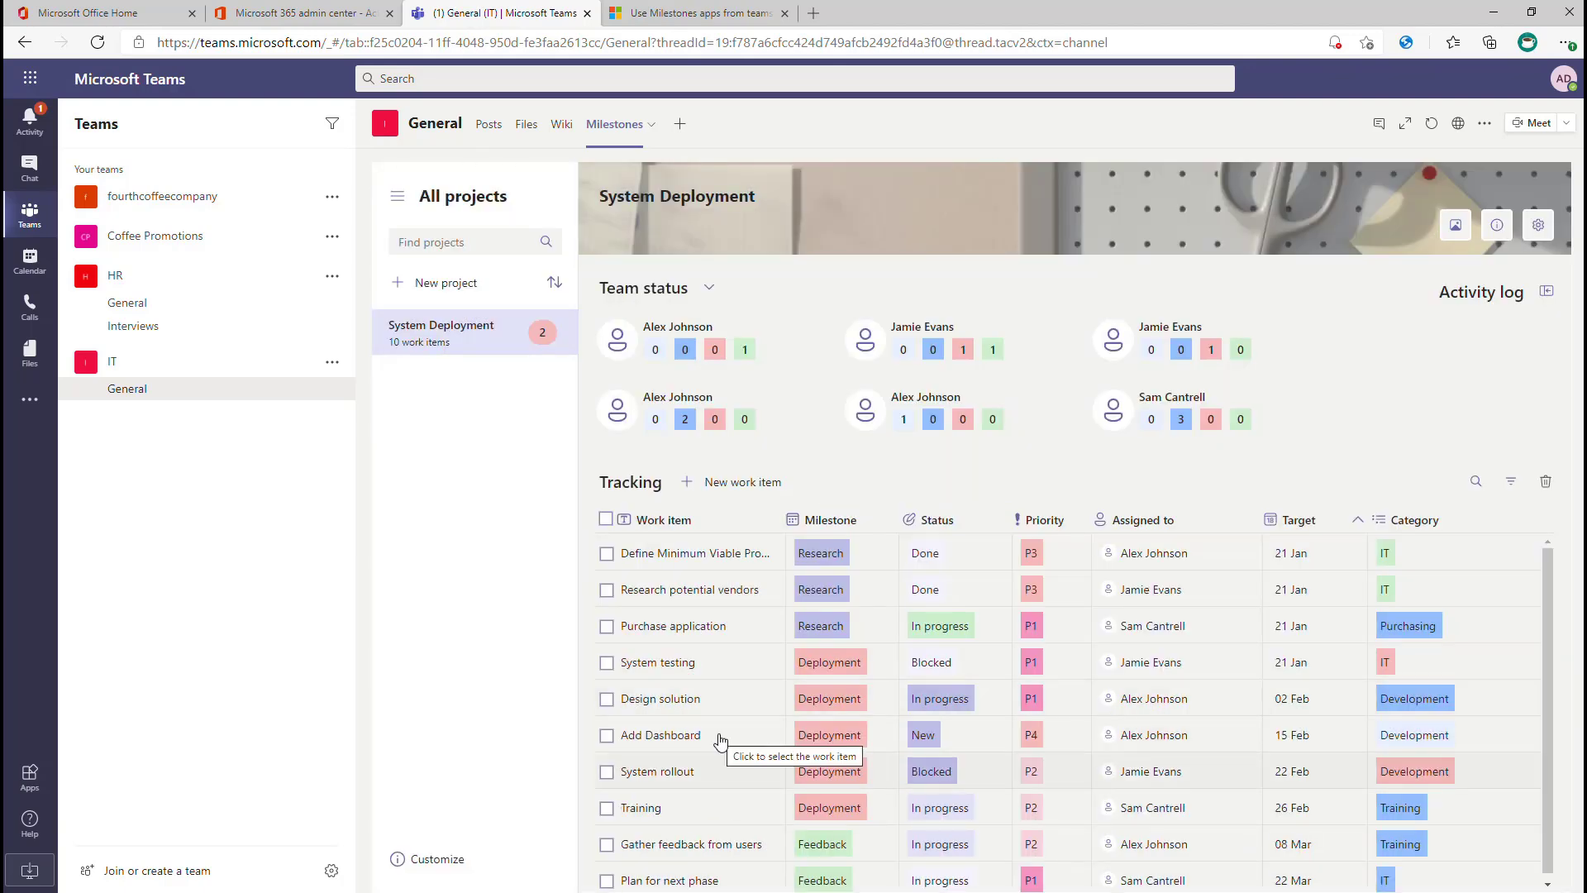
- Filter the tracked work items to the Deployment milestone
scroll(1392, 733, down, 1)
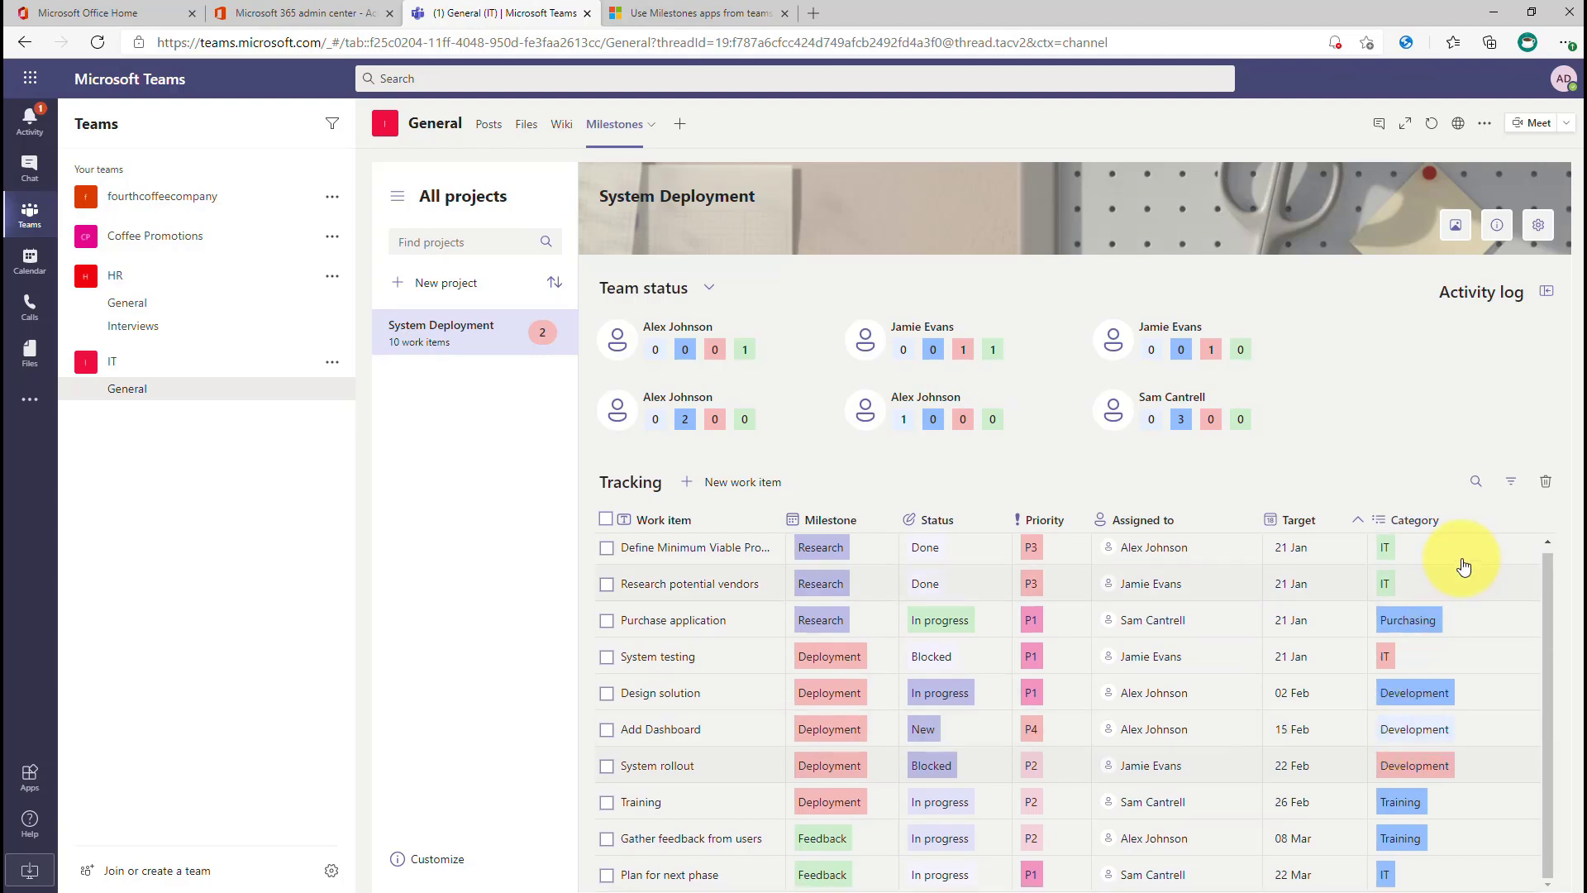
click(1511, 482)
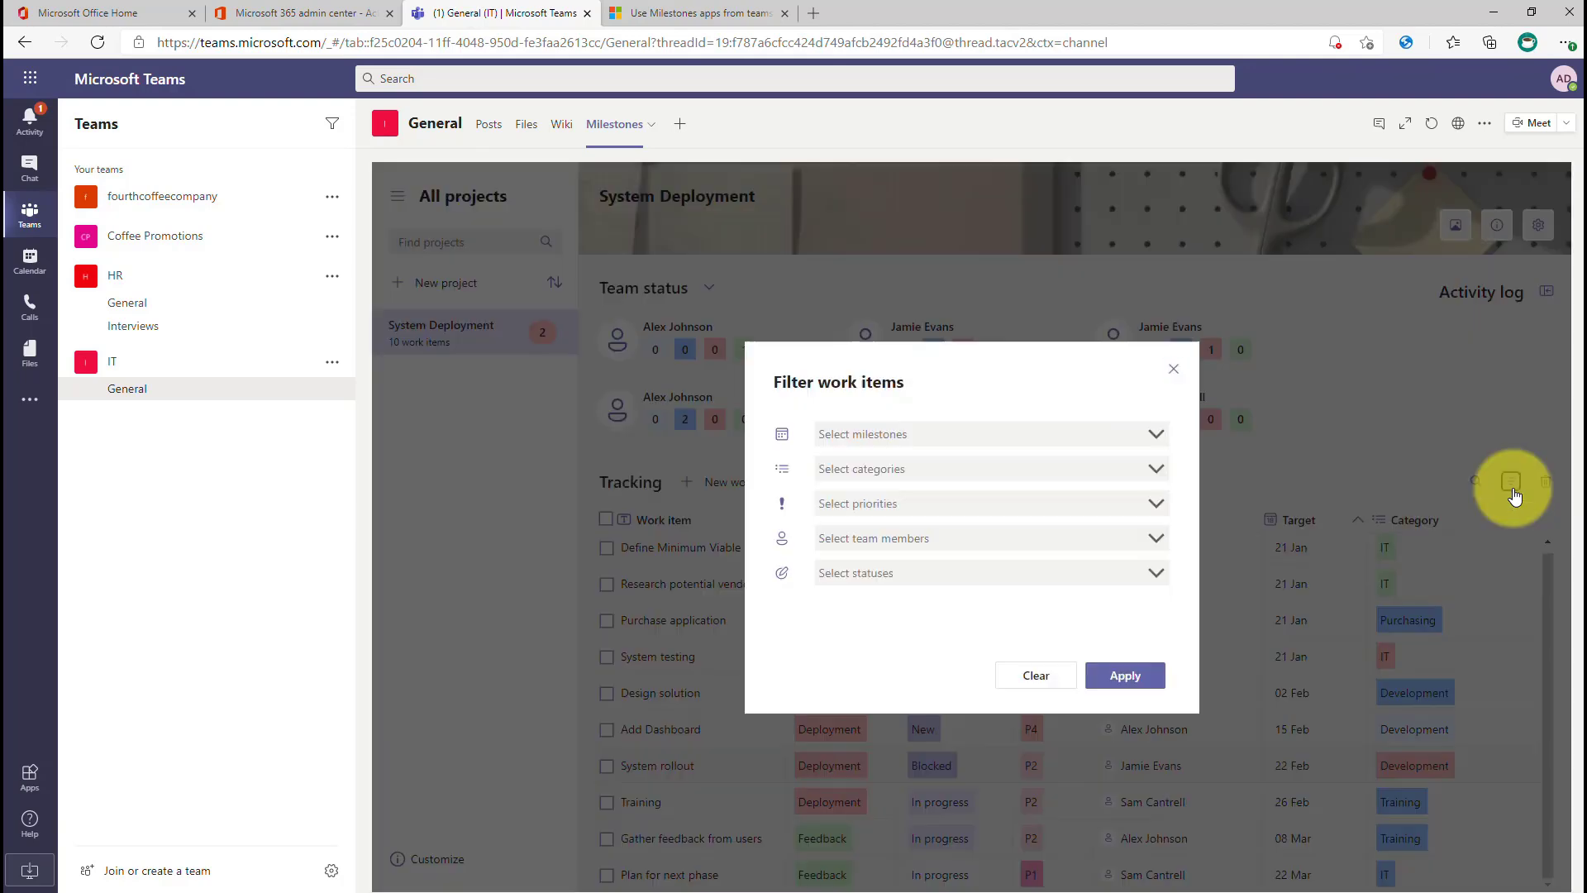
click(1156, 438)
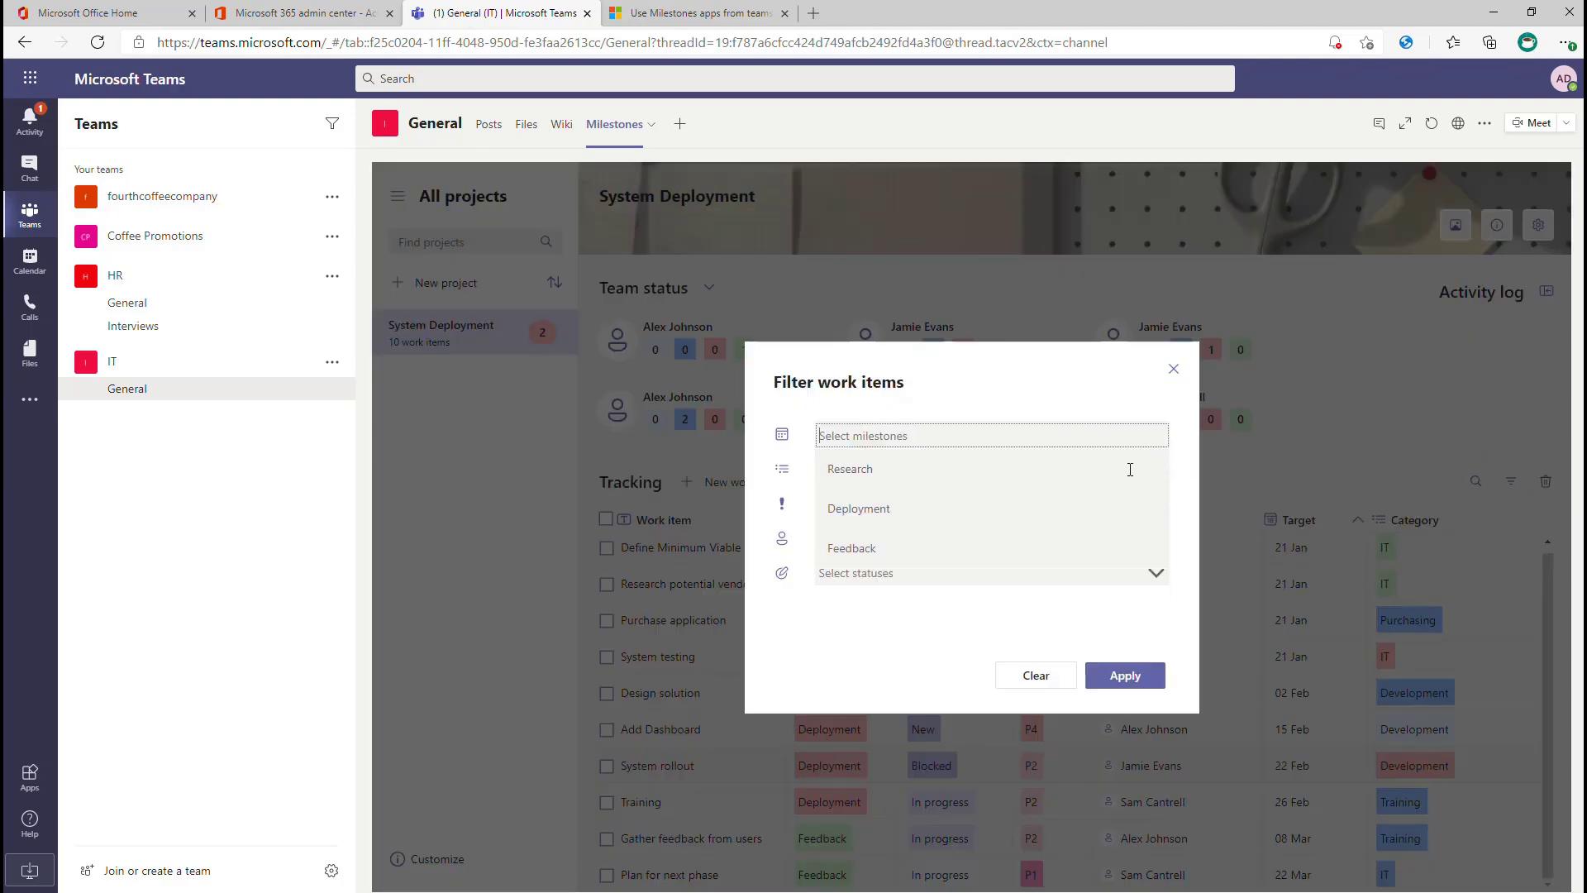
click(1084, 519)
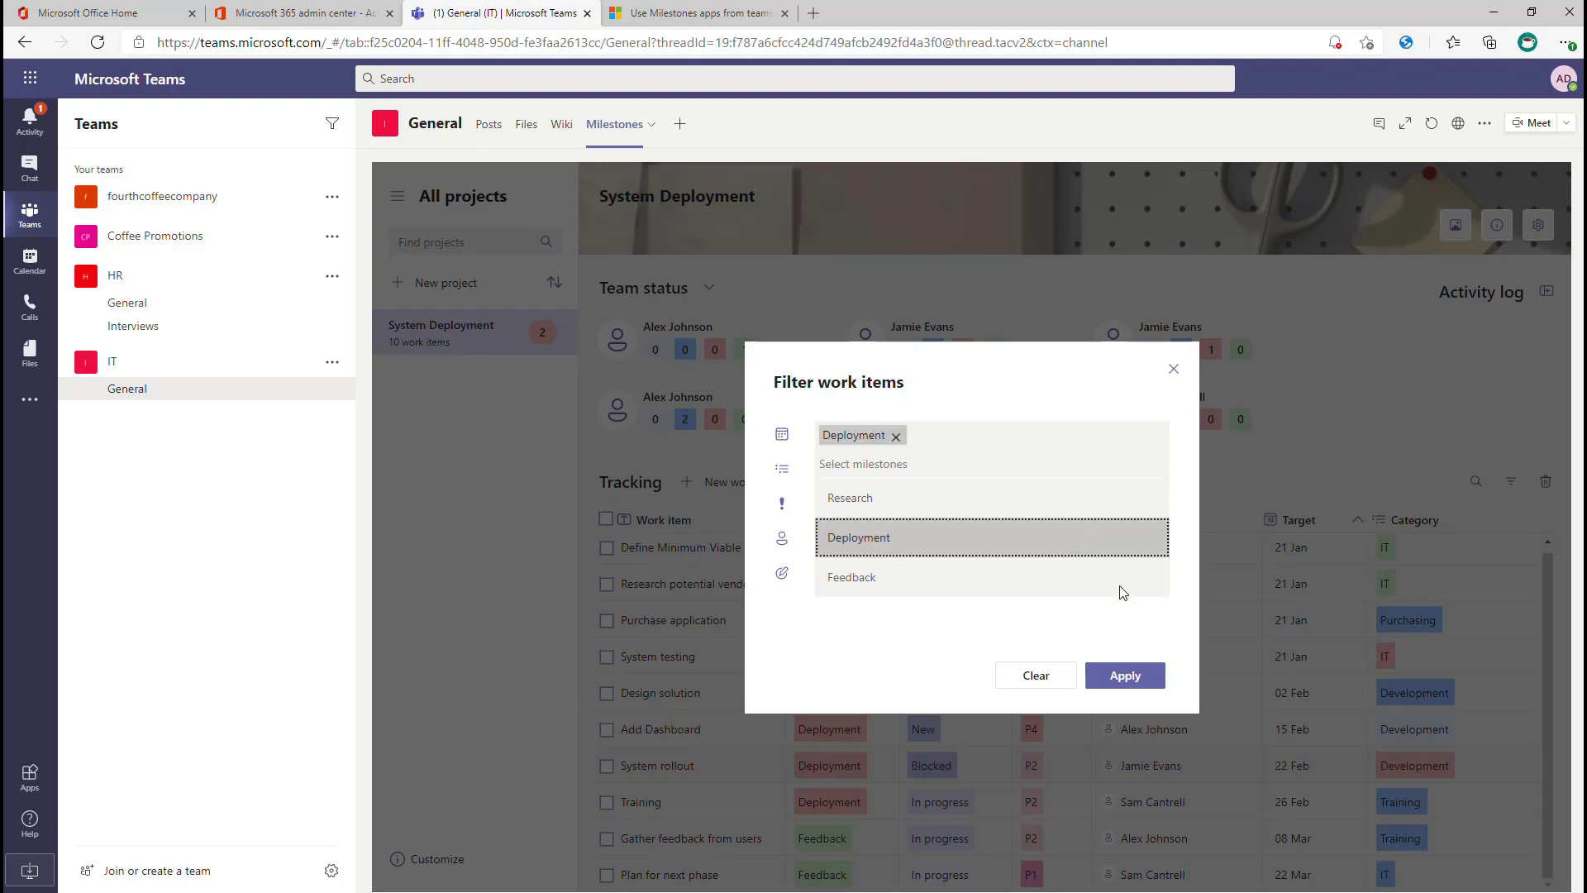
click(1134, 681)
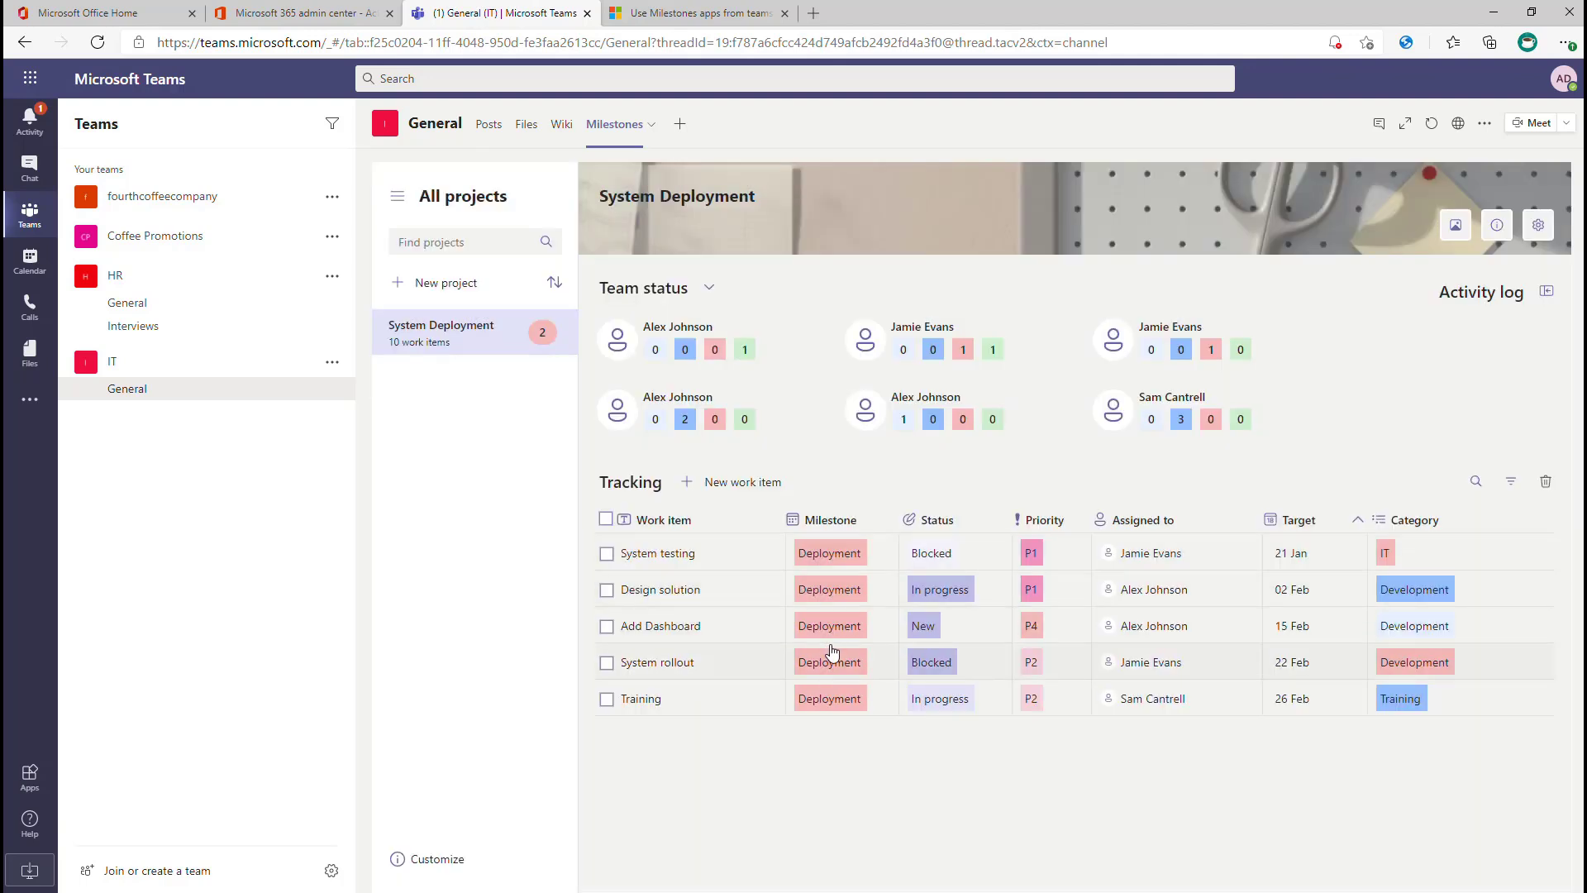
- Look through the category and status filter options and clear the Deployment filter from the tracked work items
click(1510, 486)
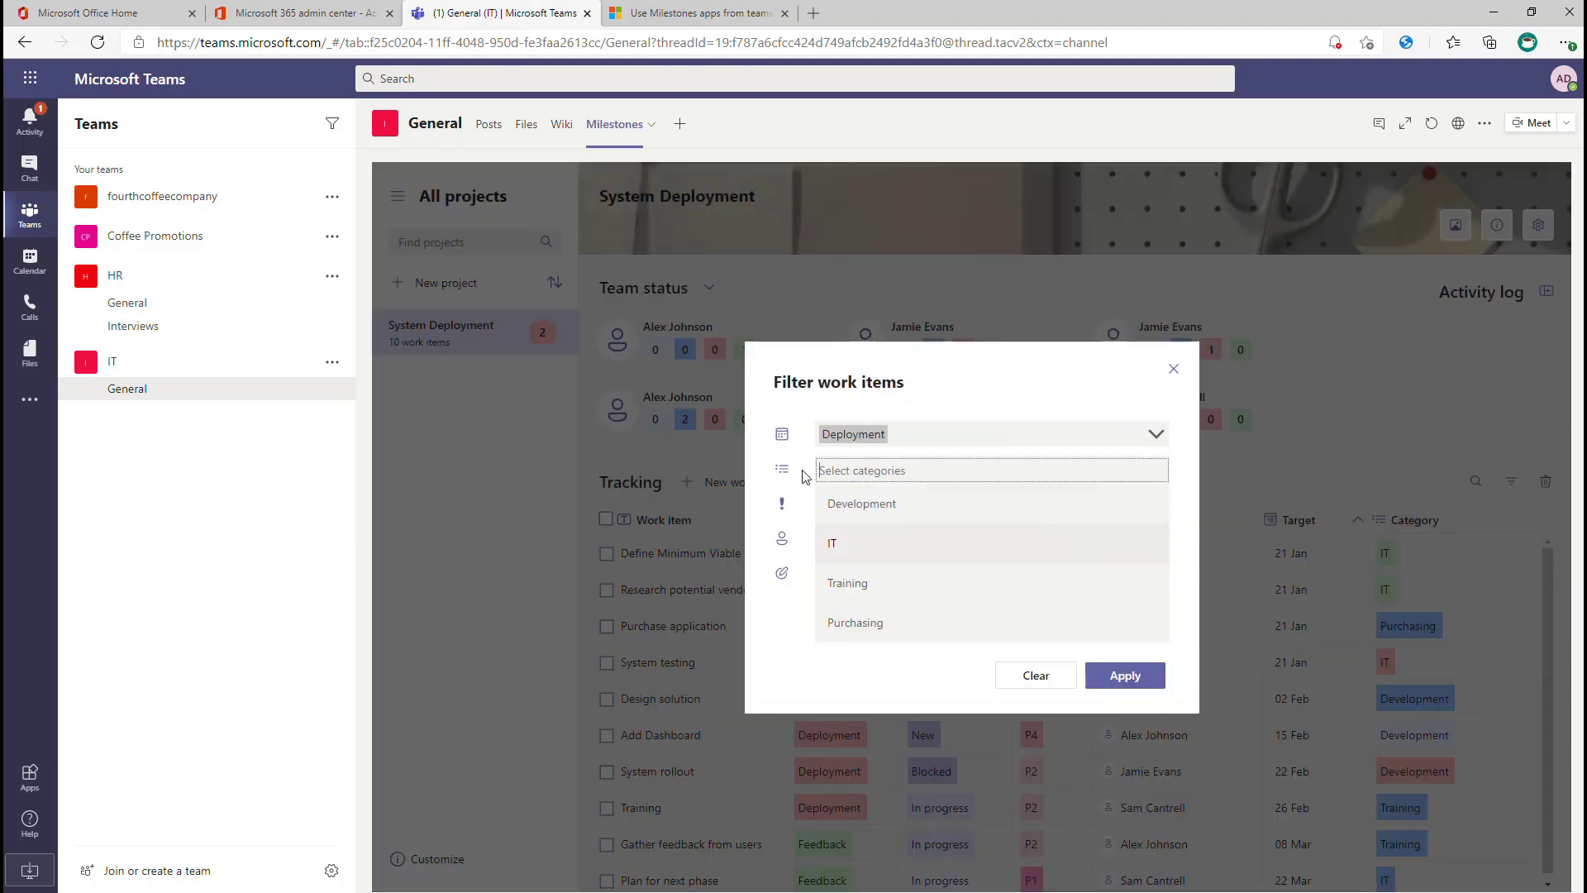
click(762, 501)
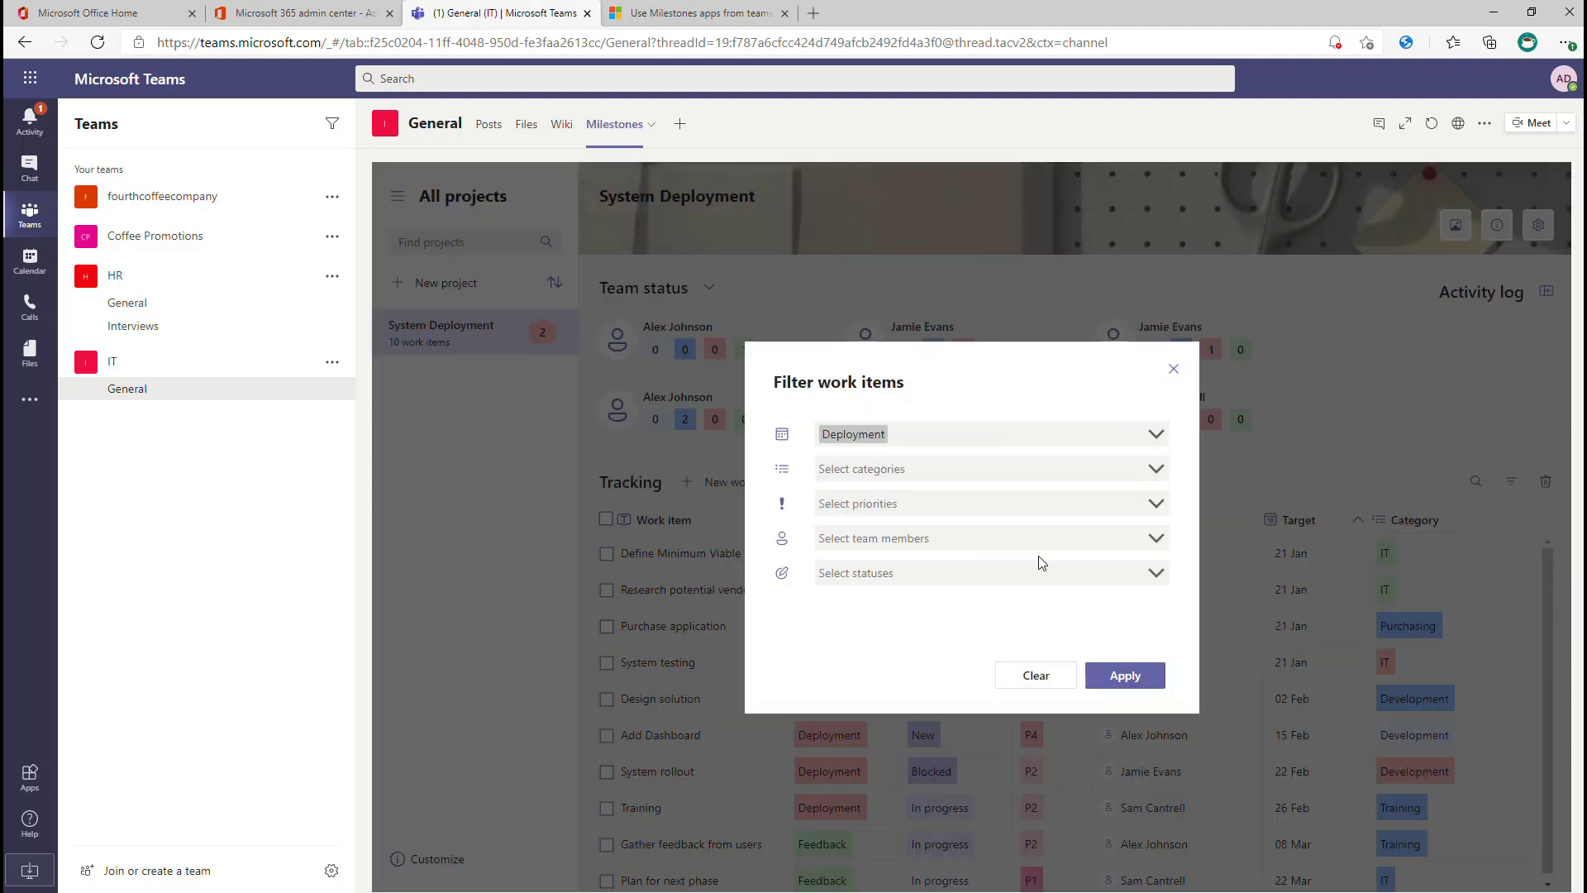
click(1030, 582)
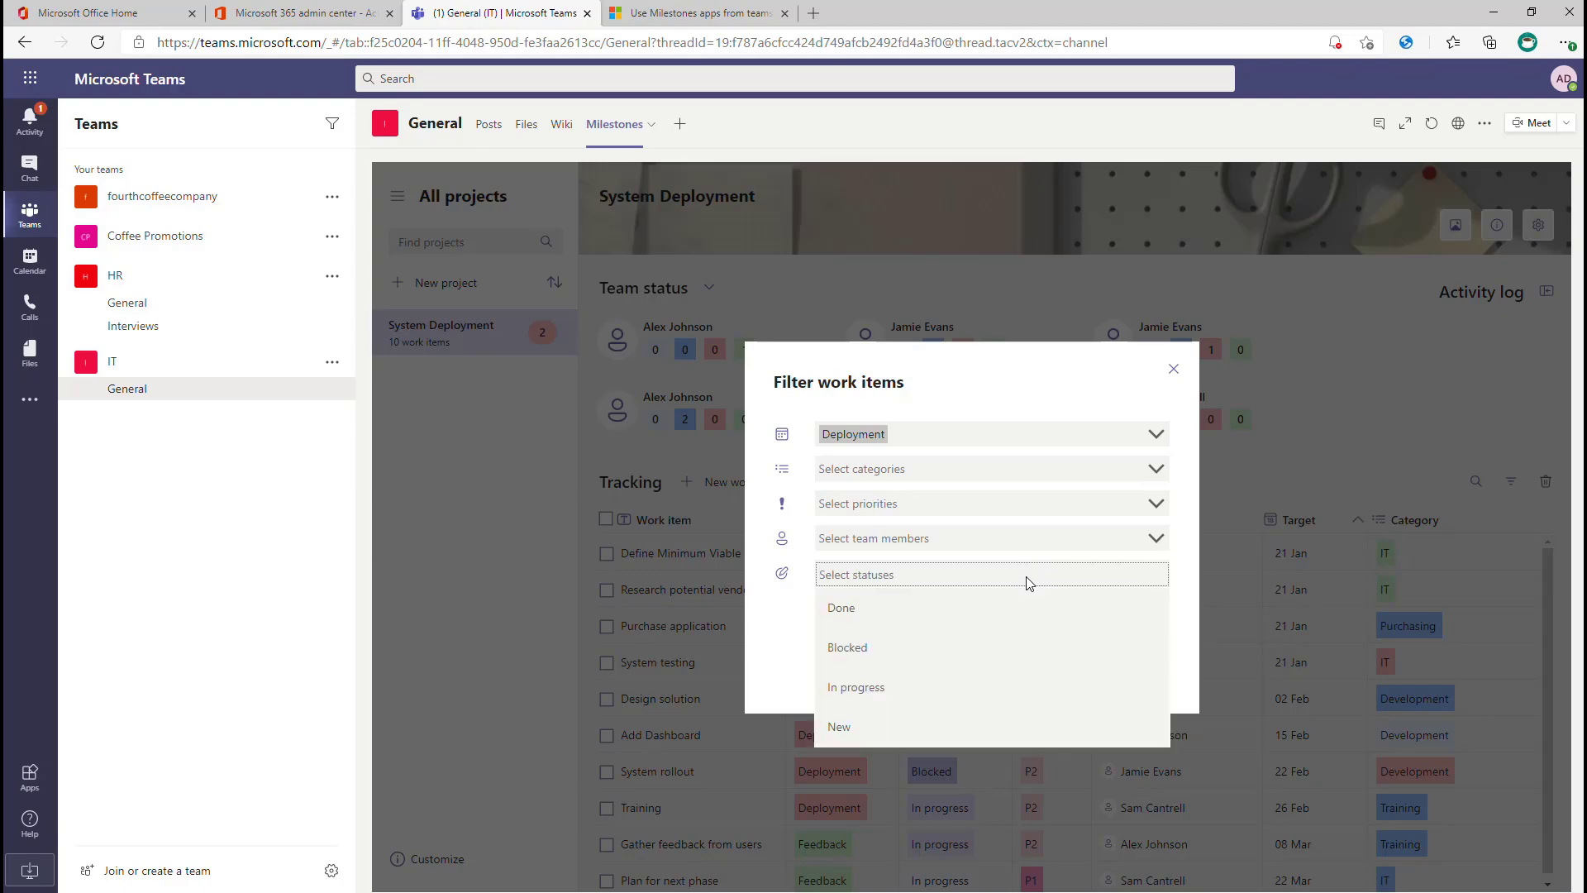
click(1029, 582)
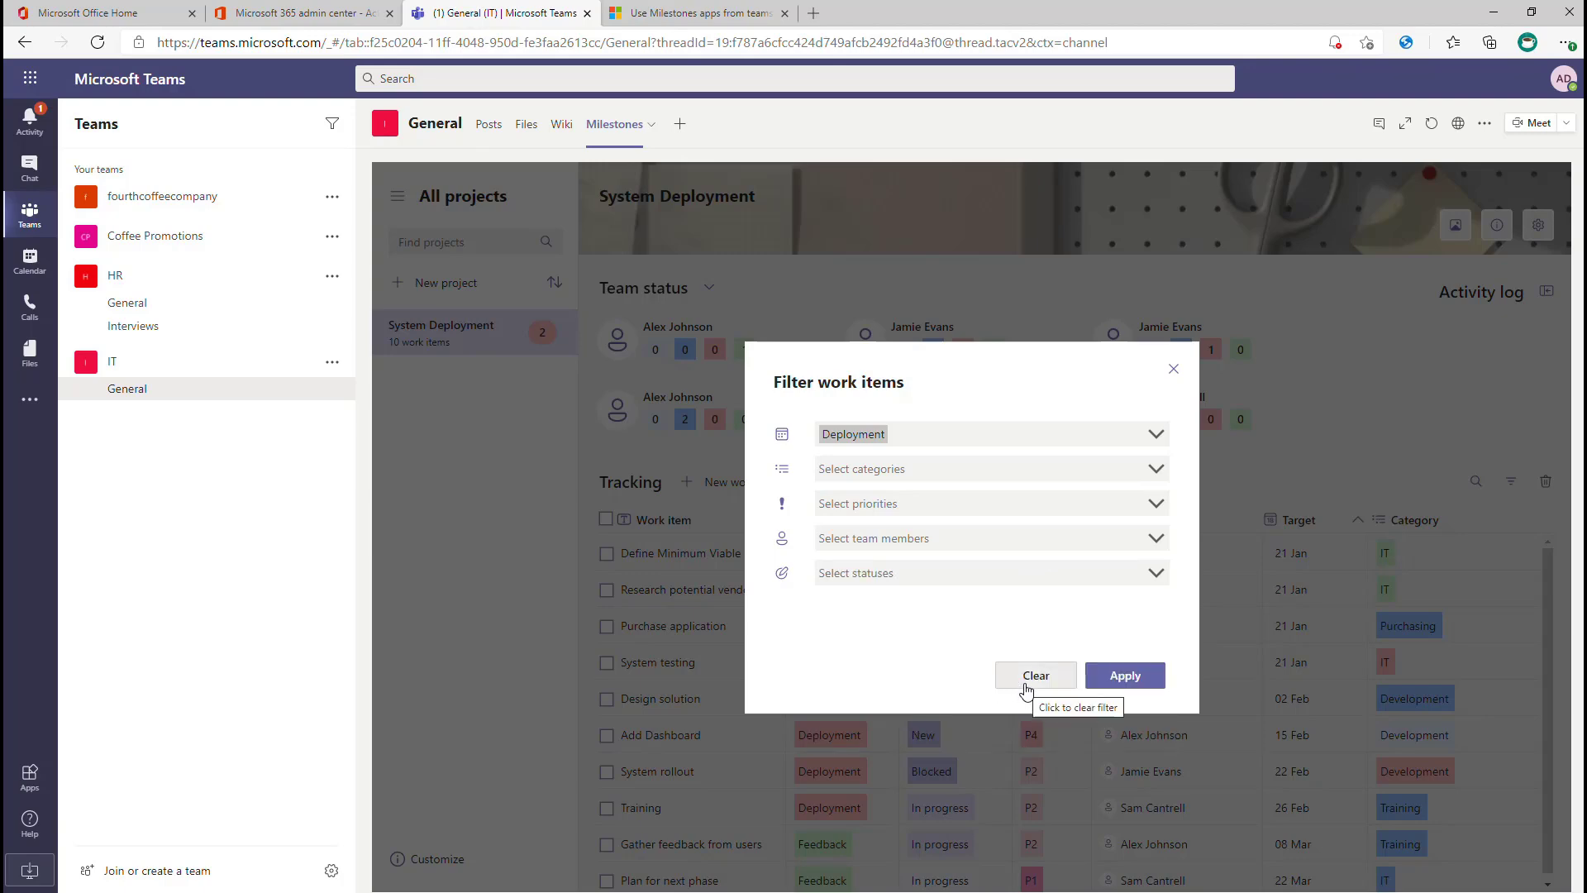
click(1027, 676)
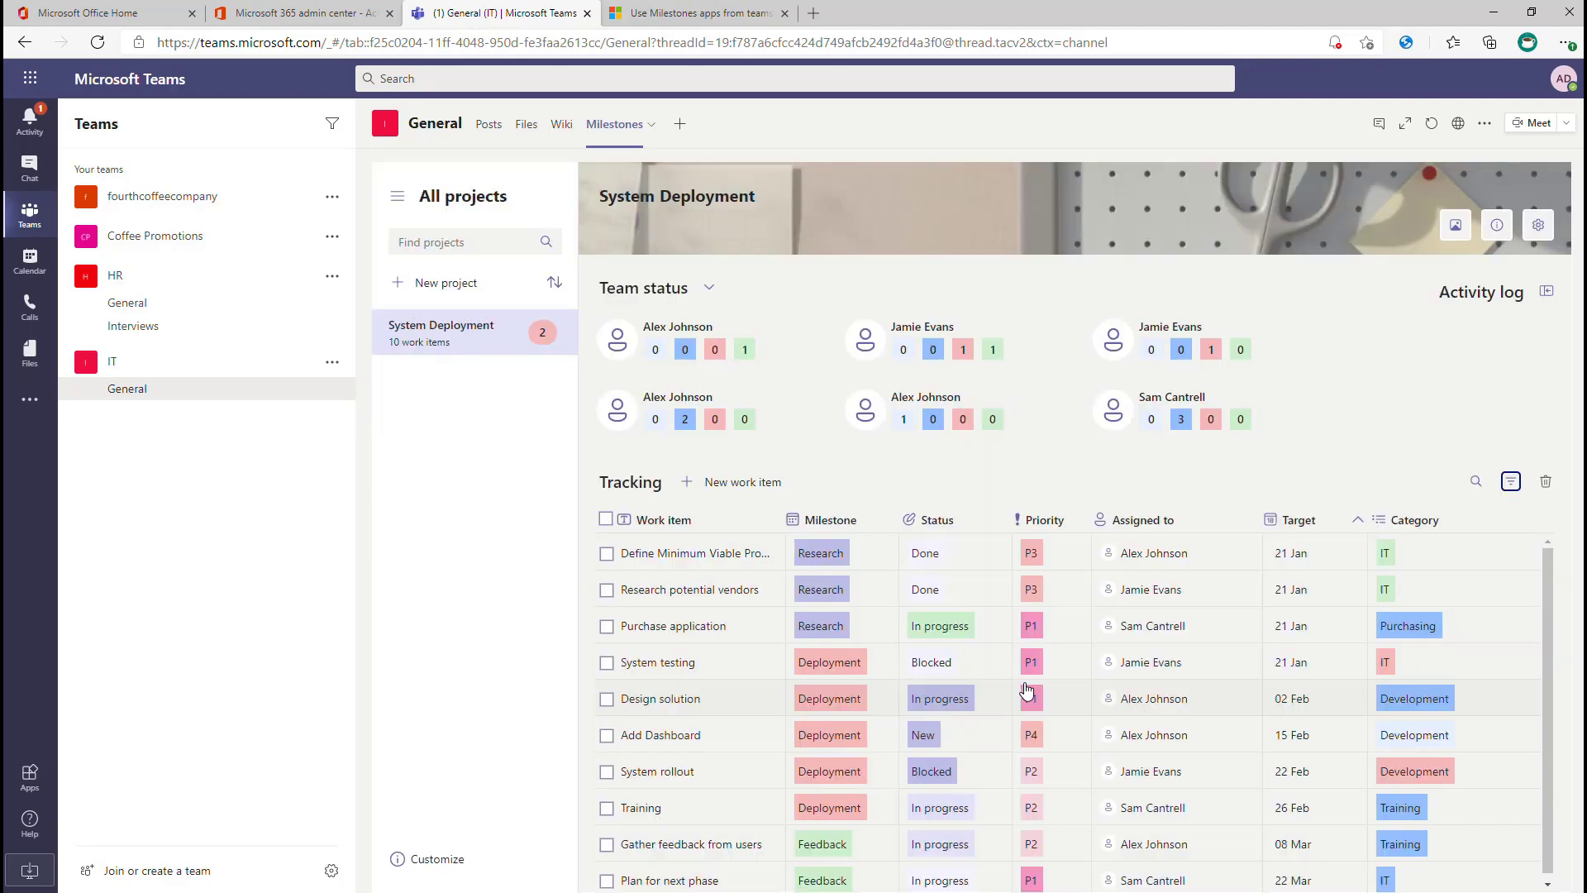
- Search the tracked work items for "dash" and clear the search
click(1477, 483)
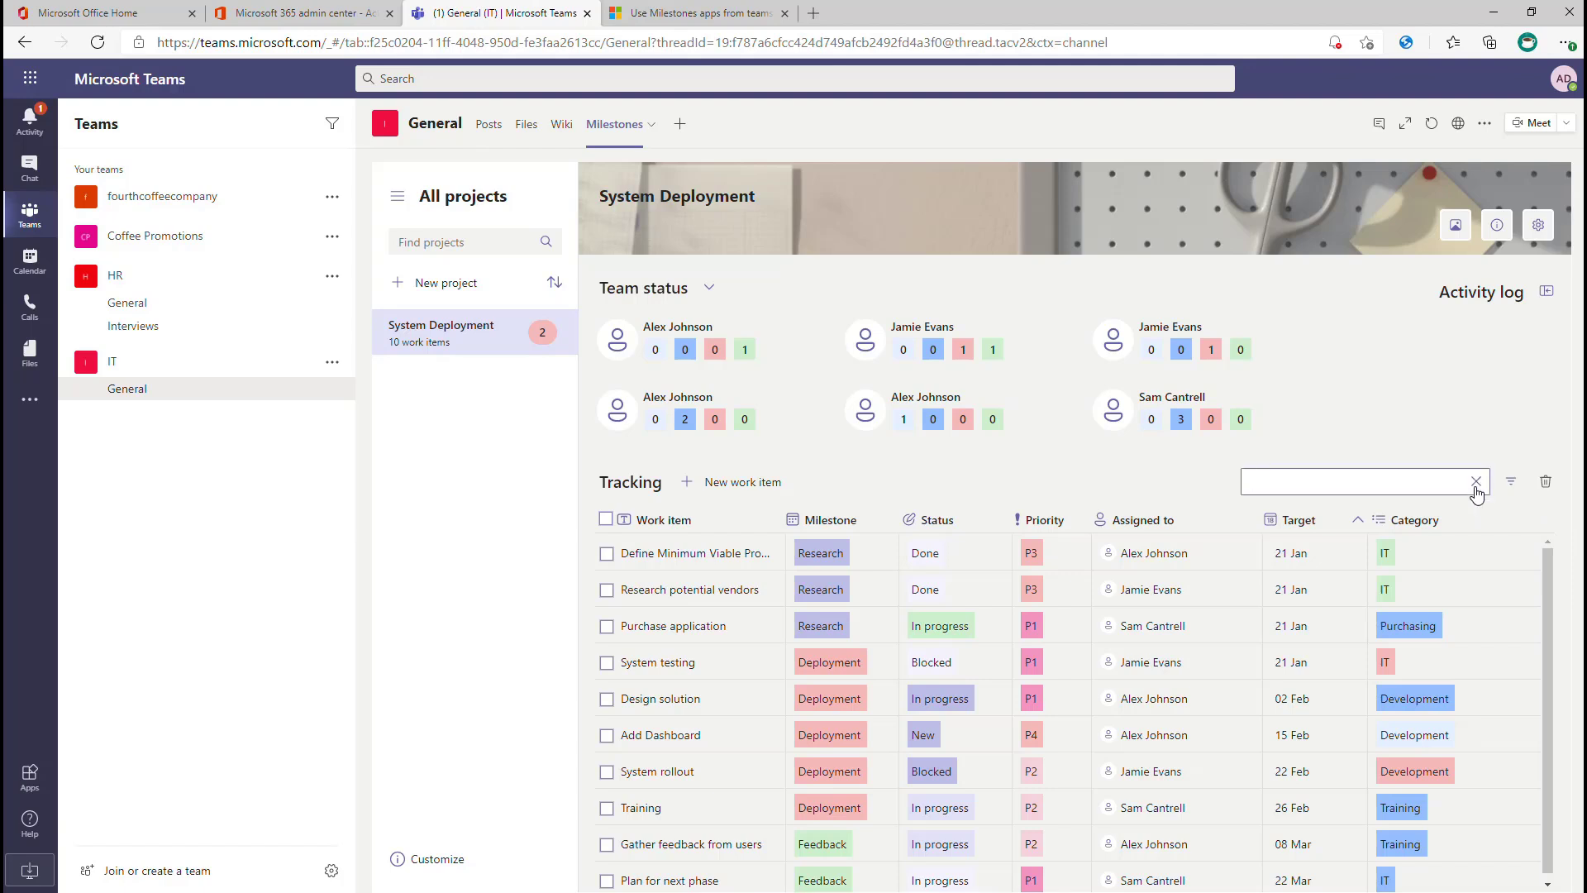
text(dash)
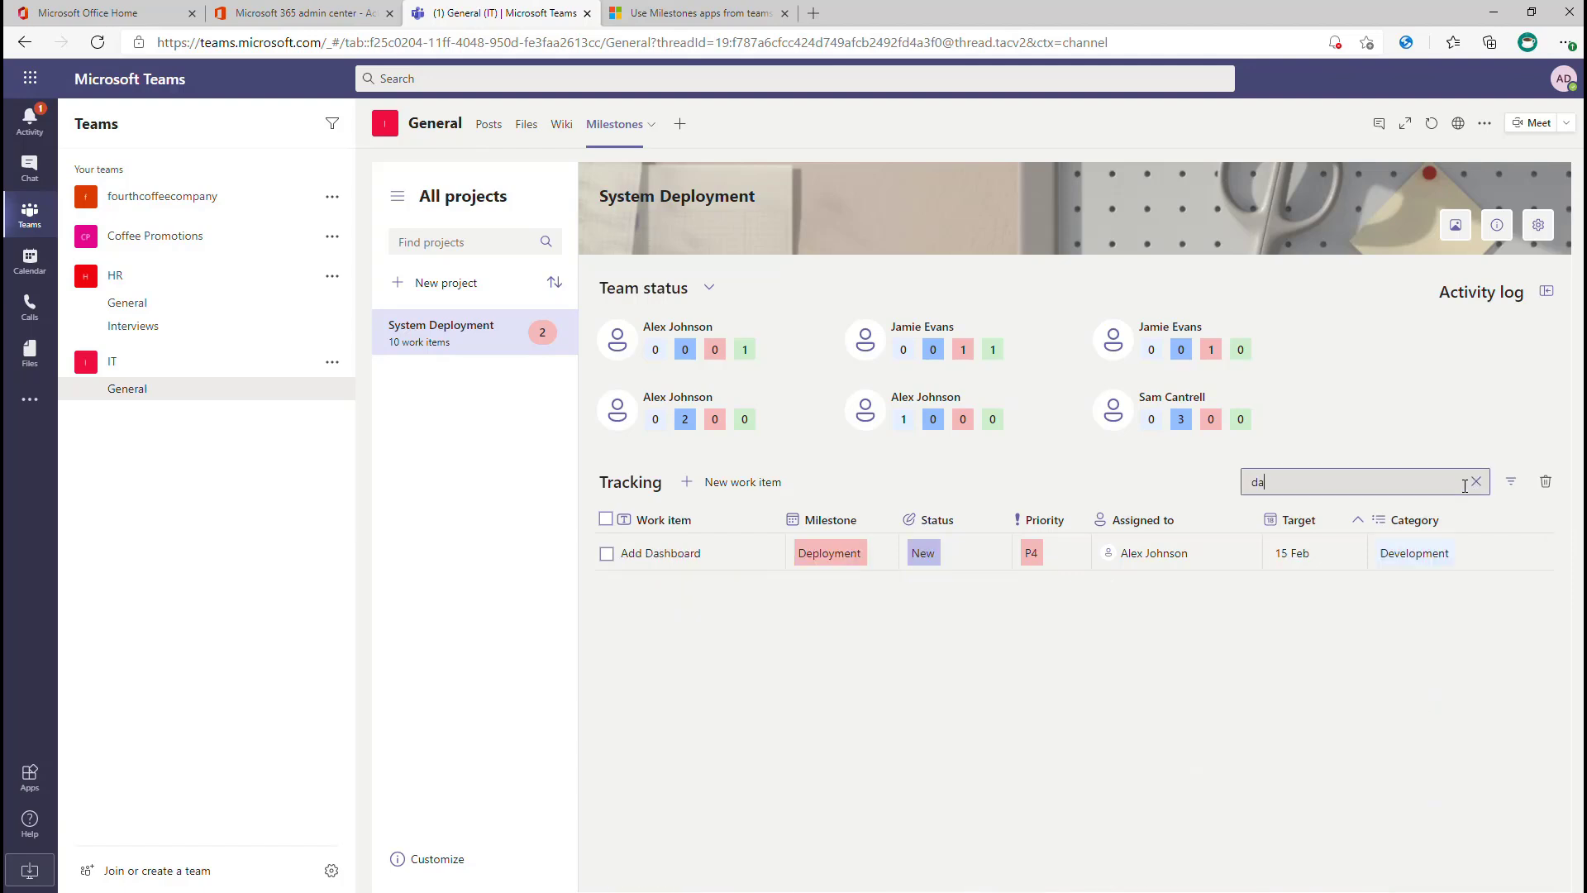
click(1476, 482)
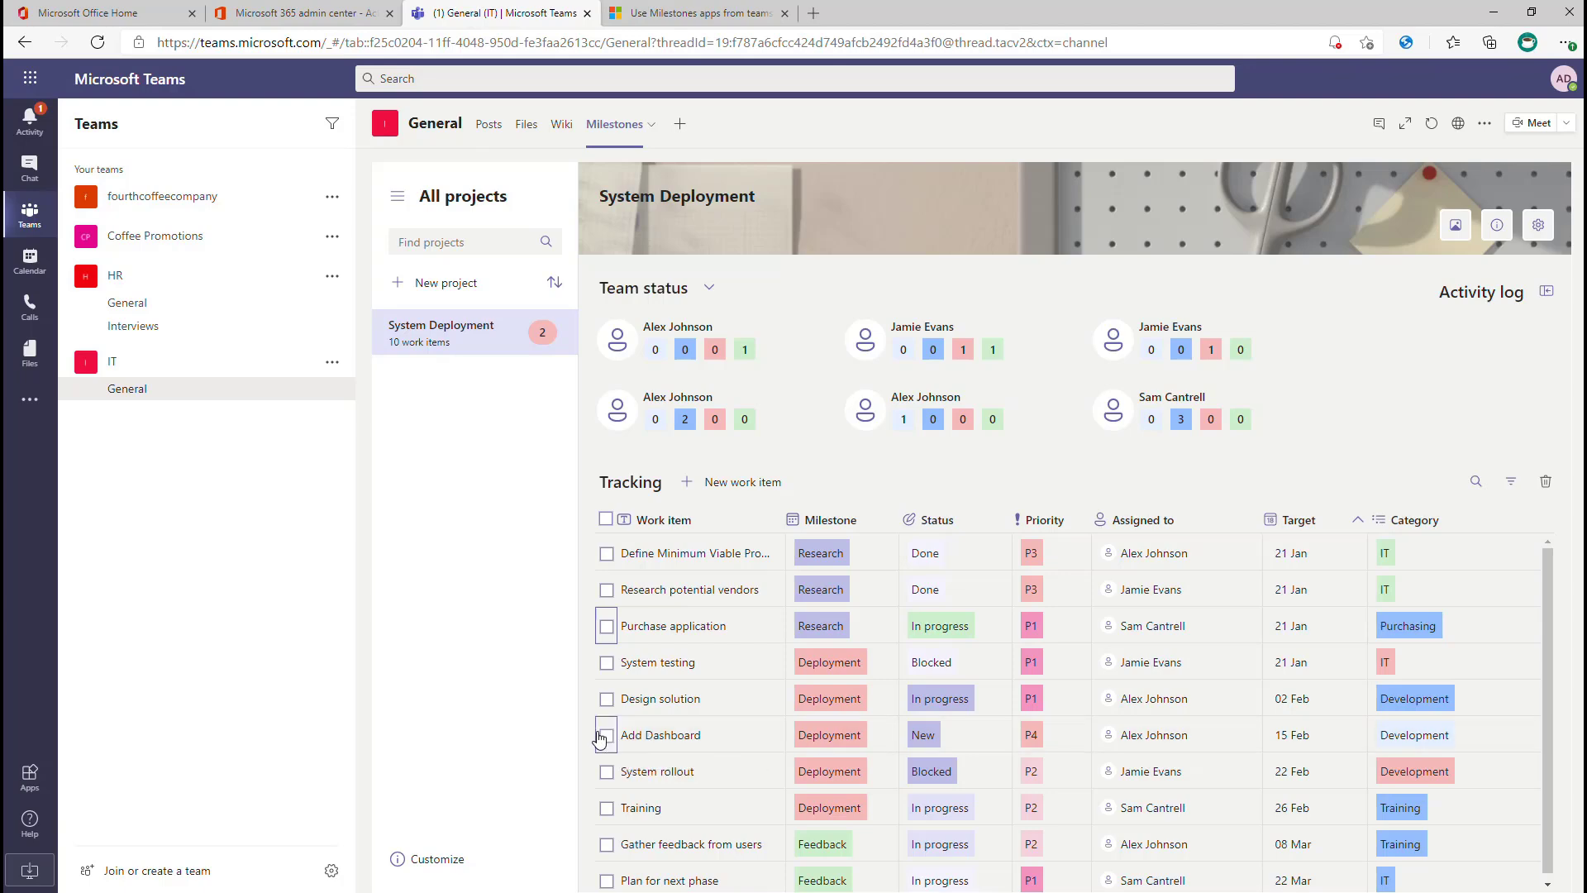
- Permanently delete the Add Dashboard and Gather feedback from users work items, acknowledging the deletion
click(604, 735)
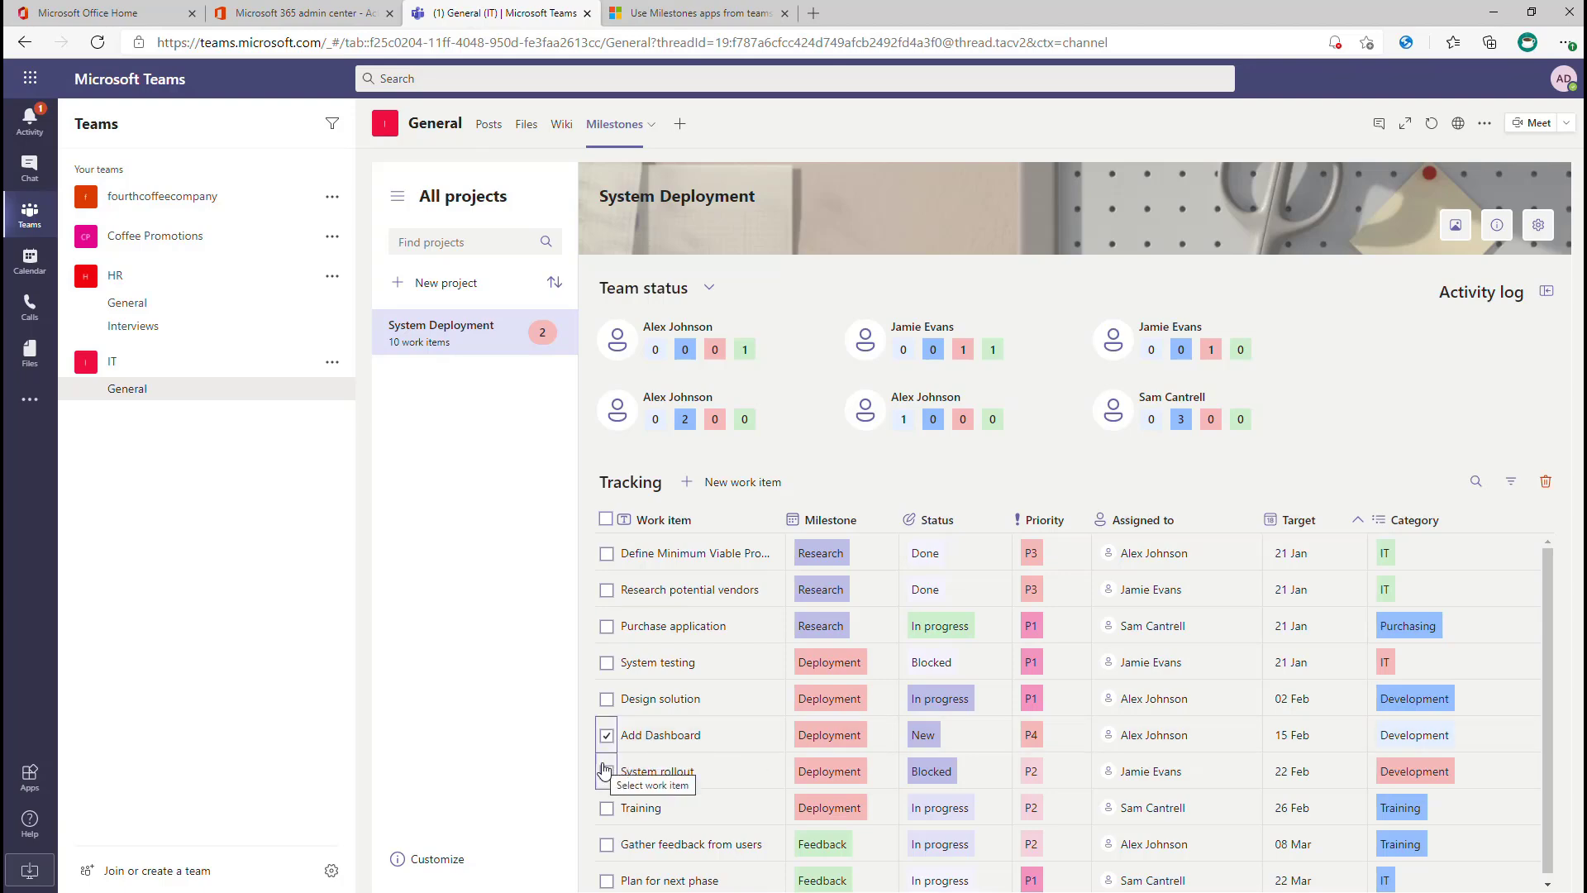
click(606, 844)
click(1545, 481)
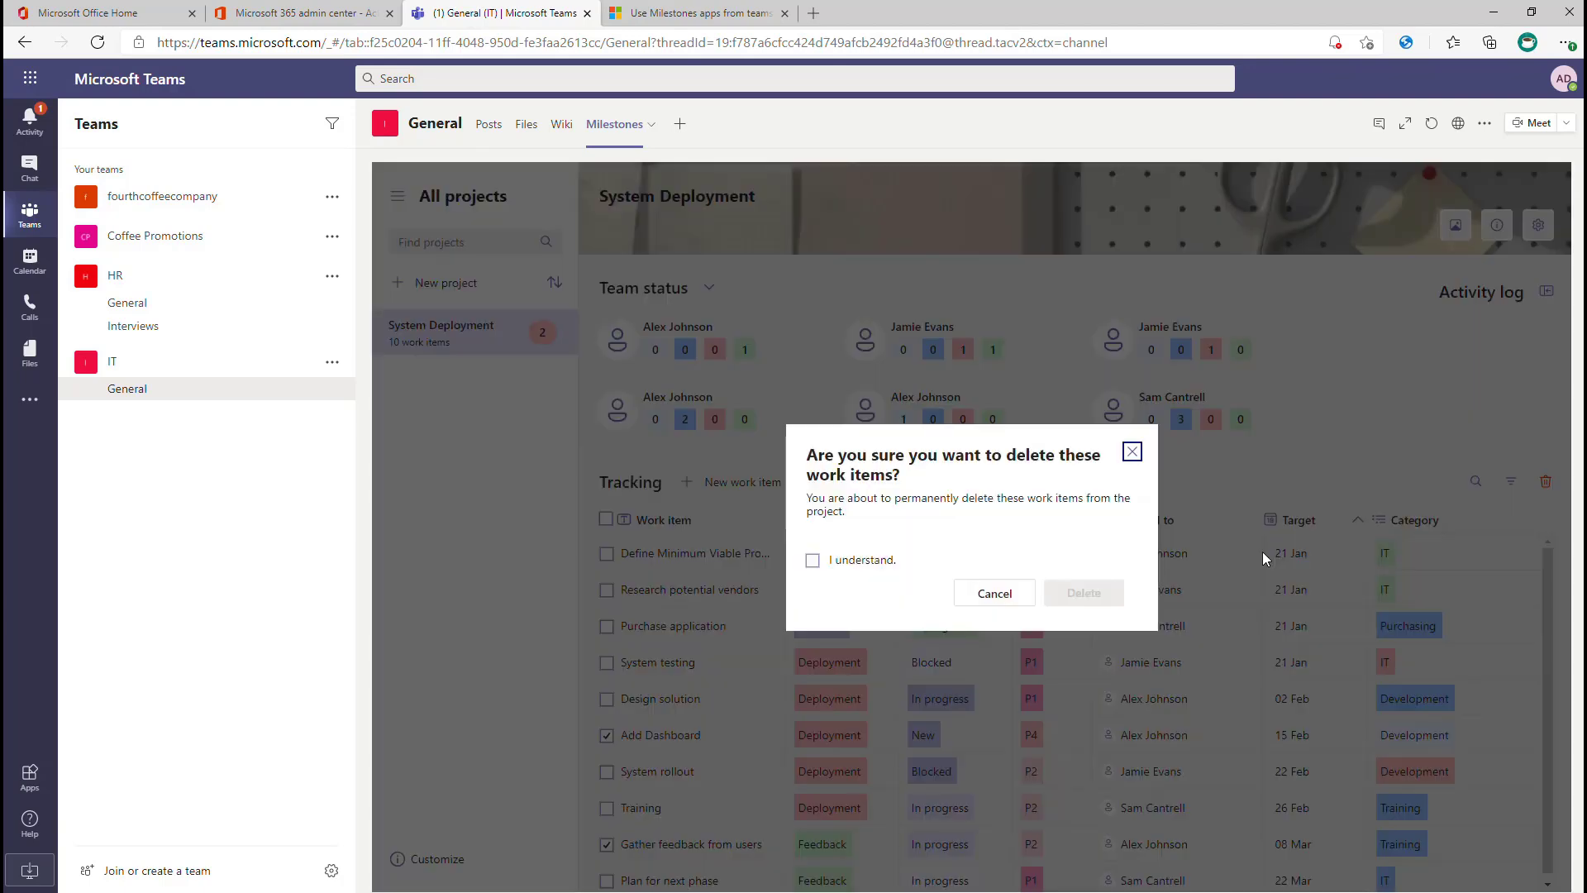
click(815, 570)
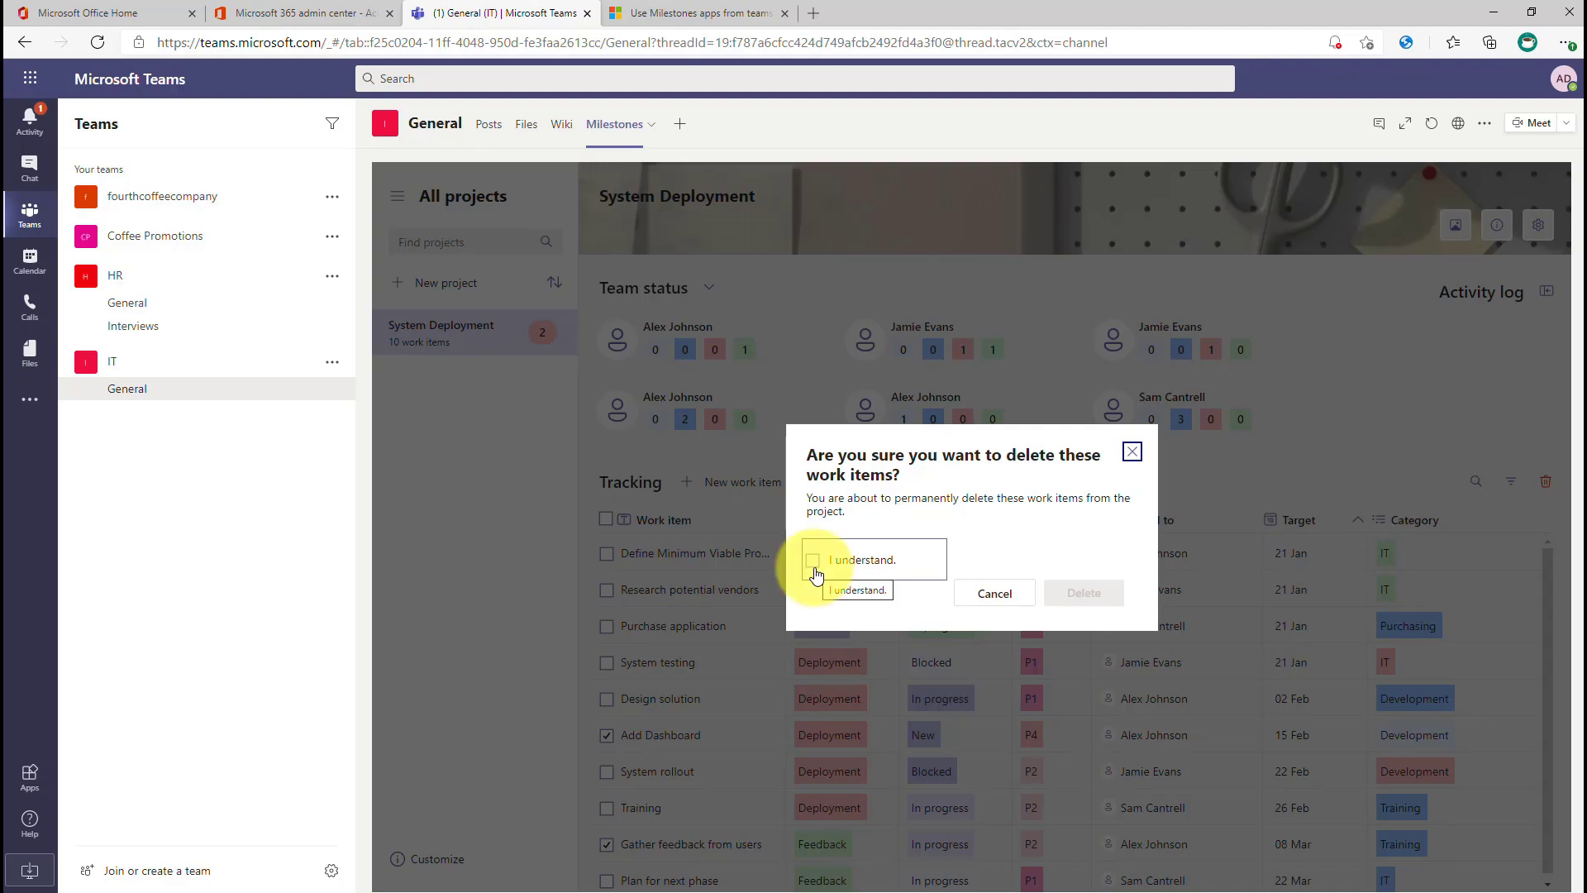
click(814, 569)
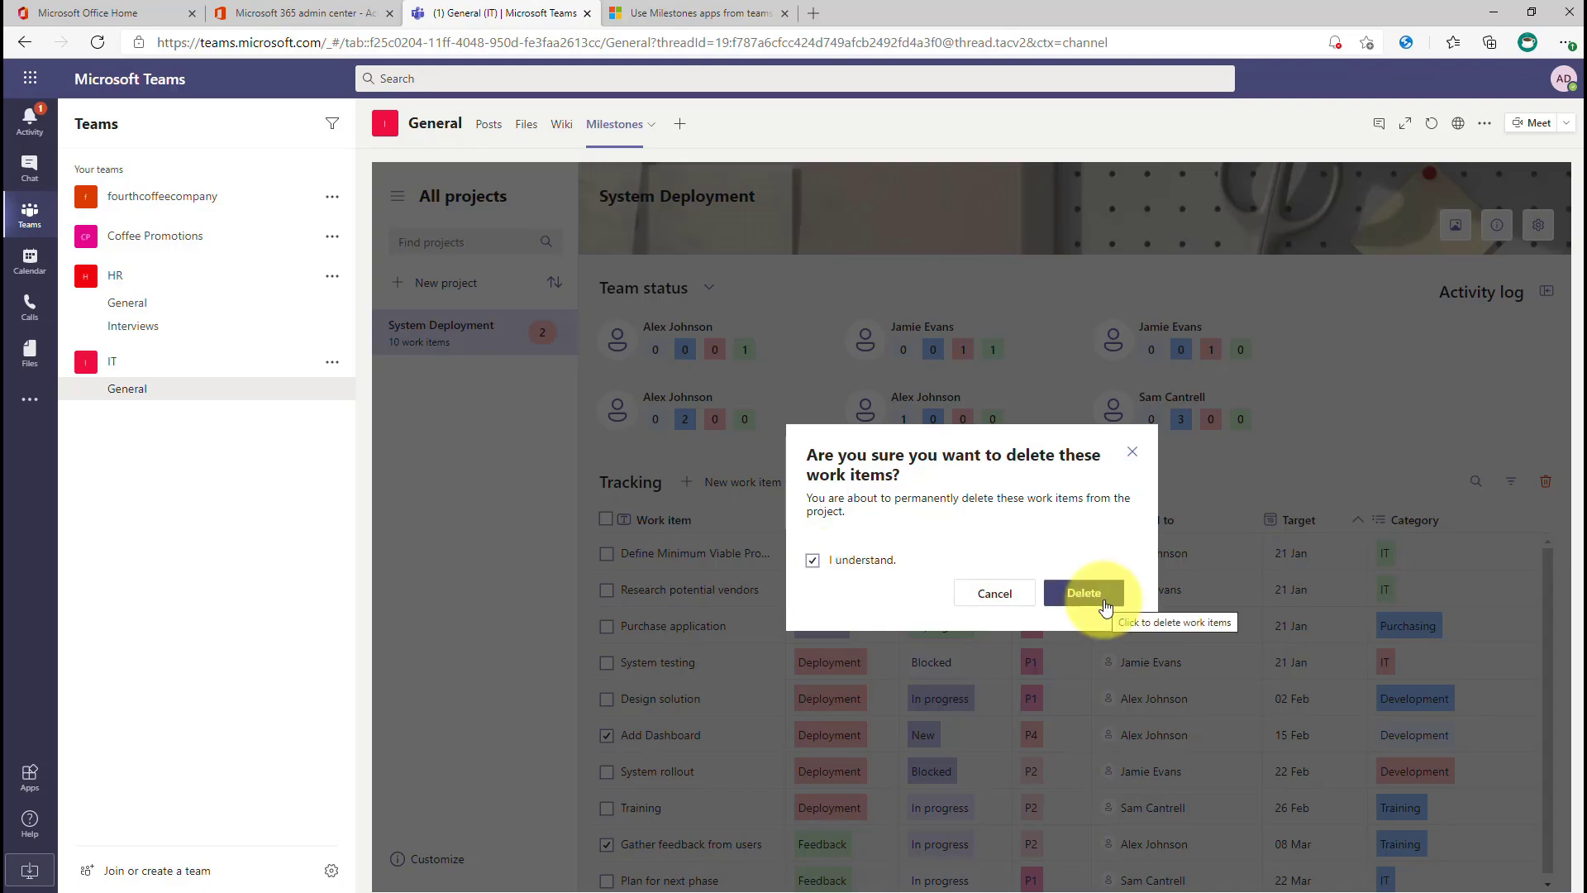
click(1104, 604)
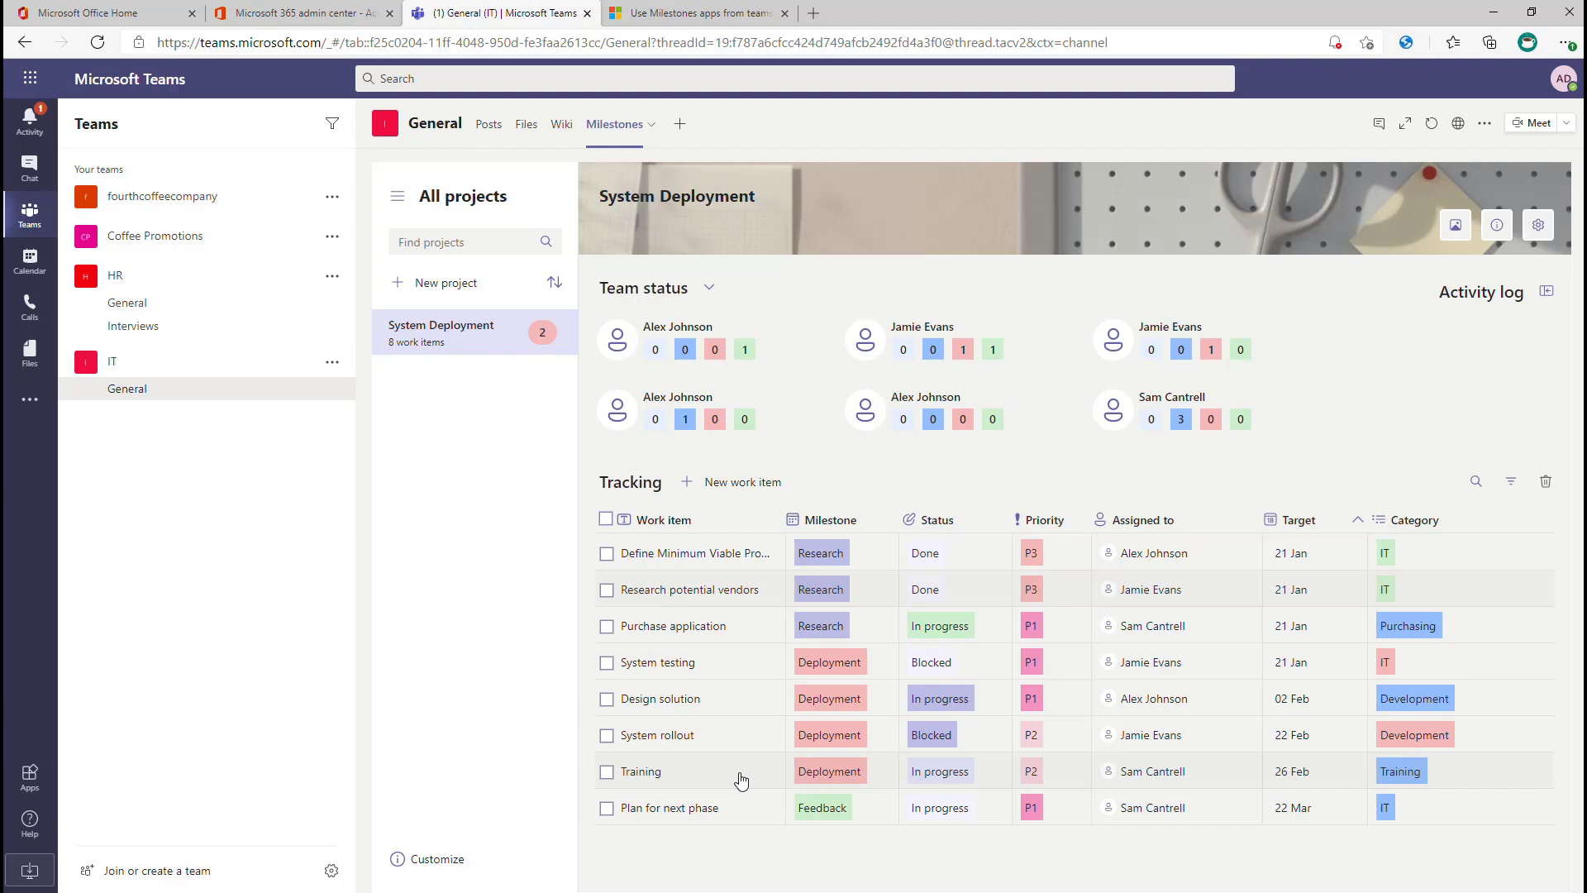
- Start a new project named "Timesheet Power Apps"
click(445, 283)
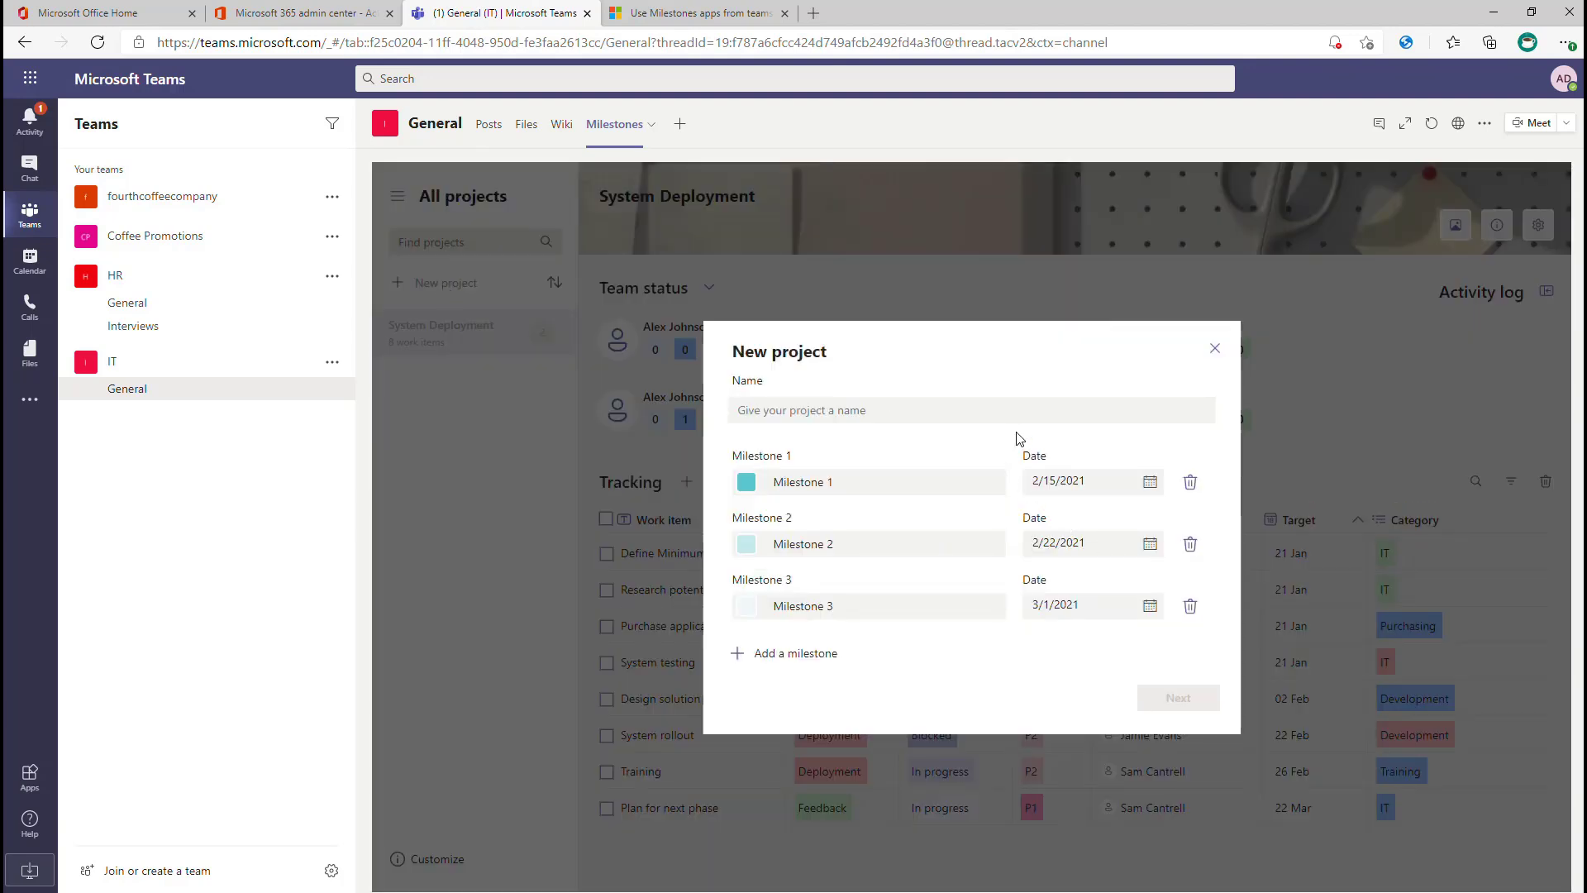
key(Tab)
click(959, 406)
text(Timesheet )
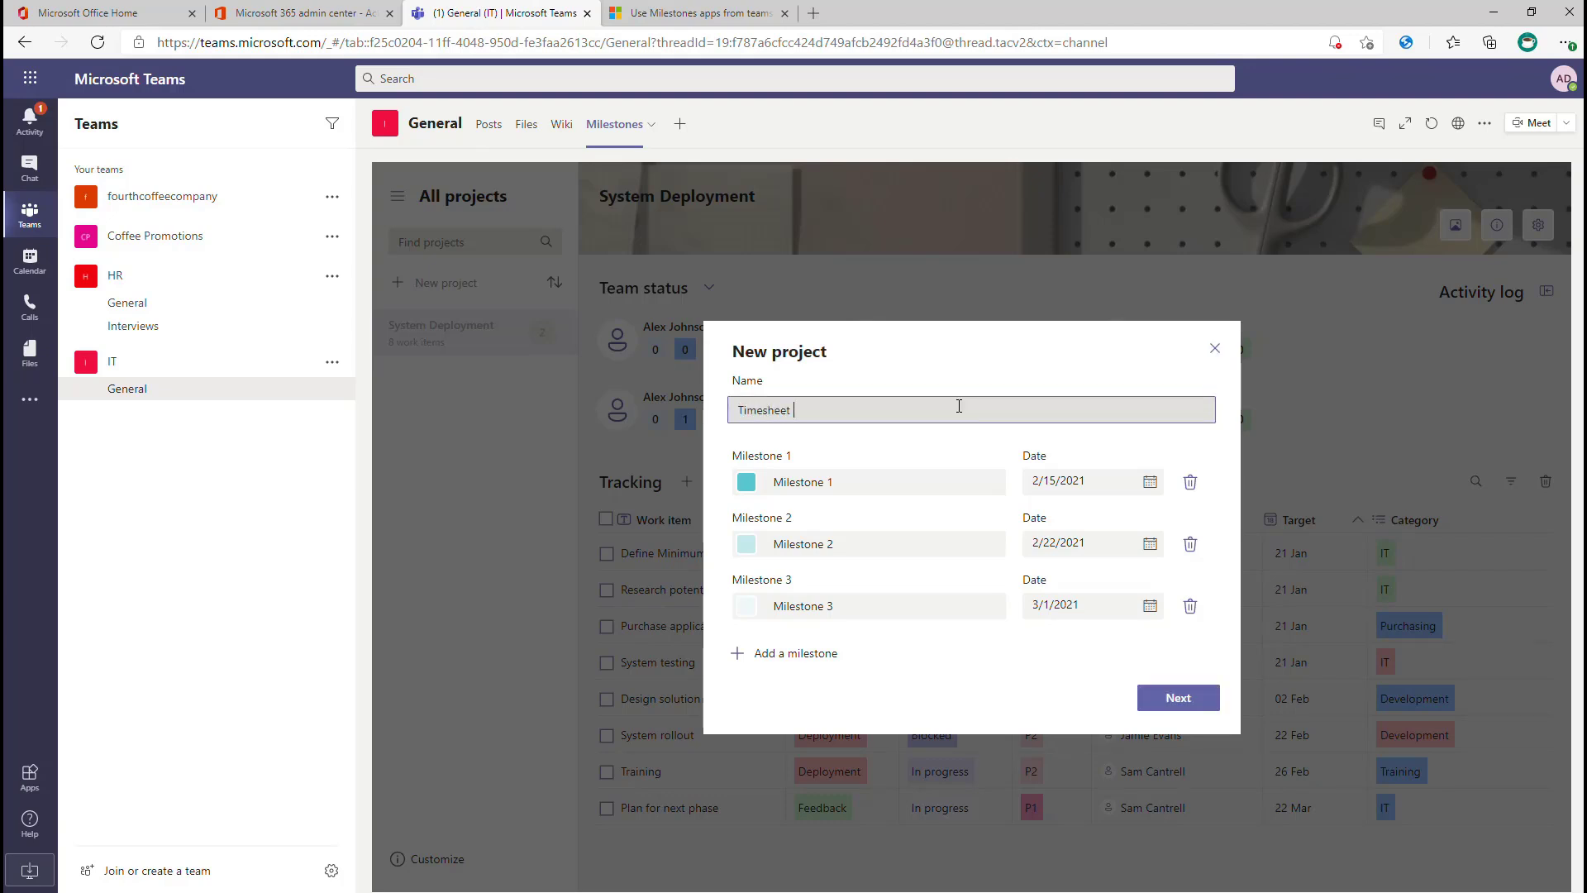
text(Power Apps)
- Name the new project's three milestones Requirements, Development and Testing
click(894, 482)
triple_click(891, 481)
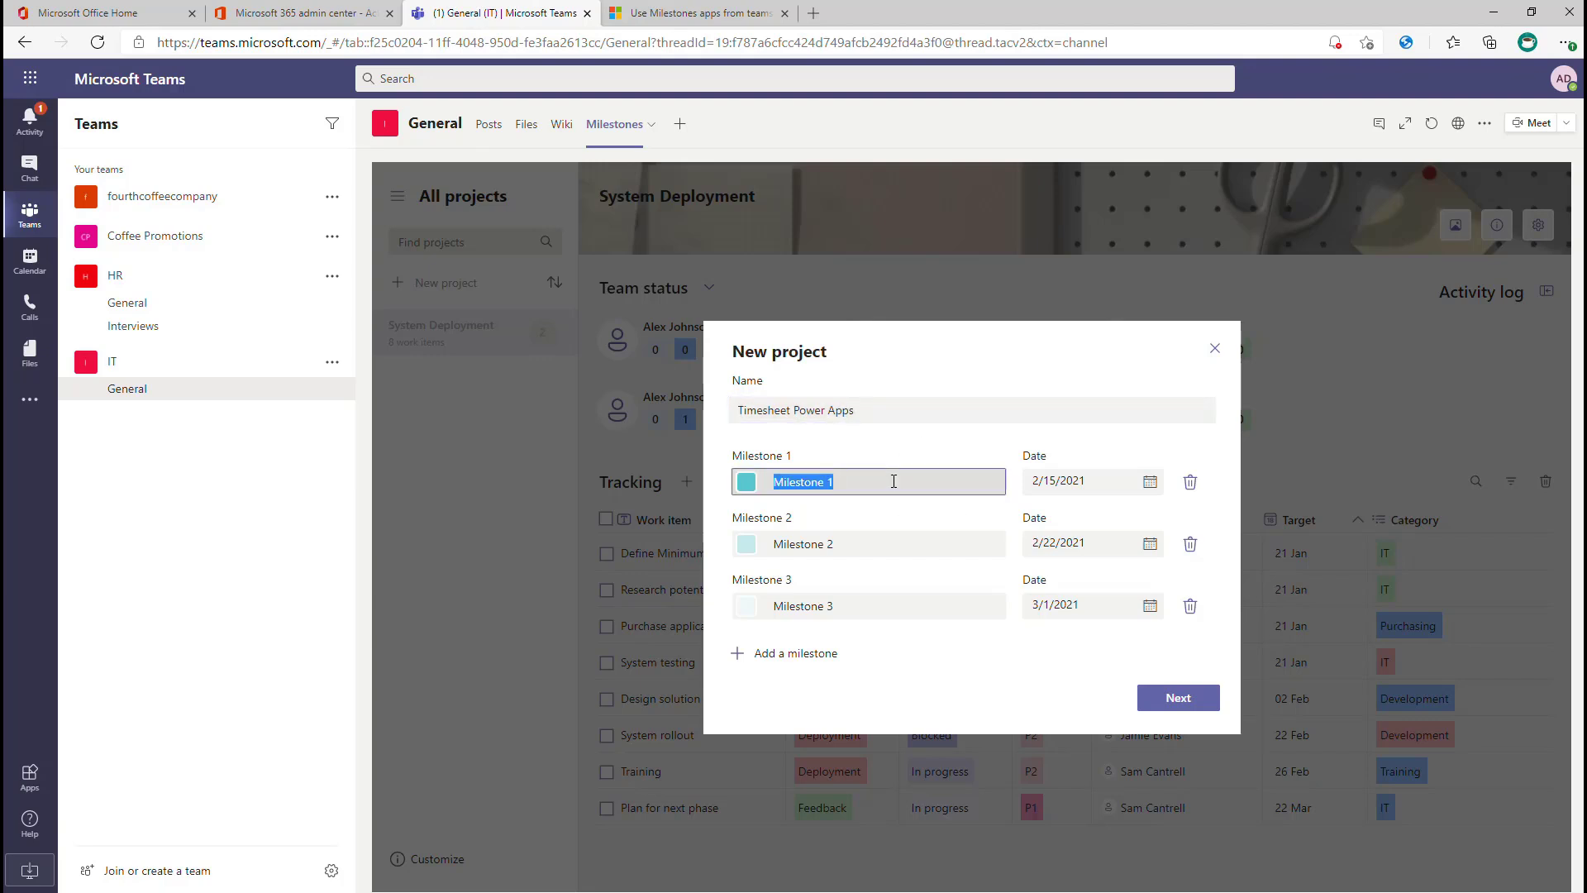
text(Requirements)
key(Tab)
text(Development)
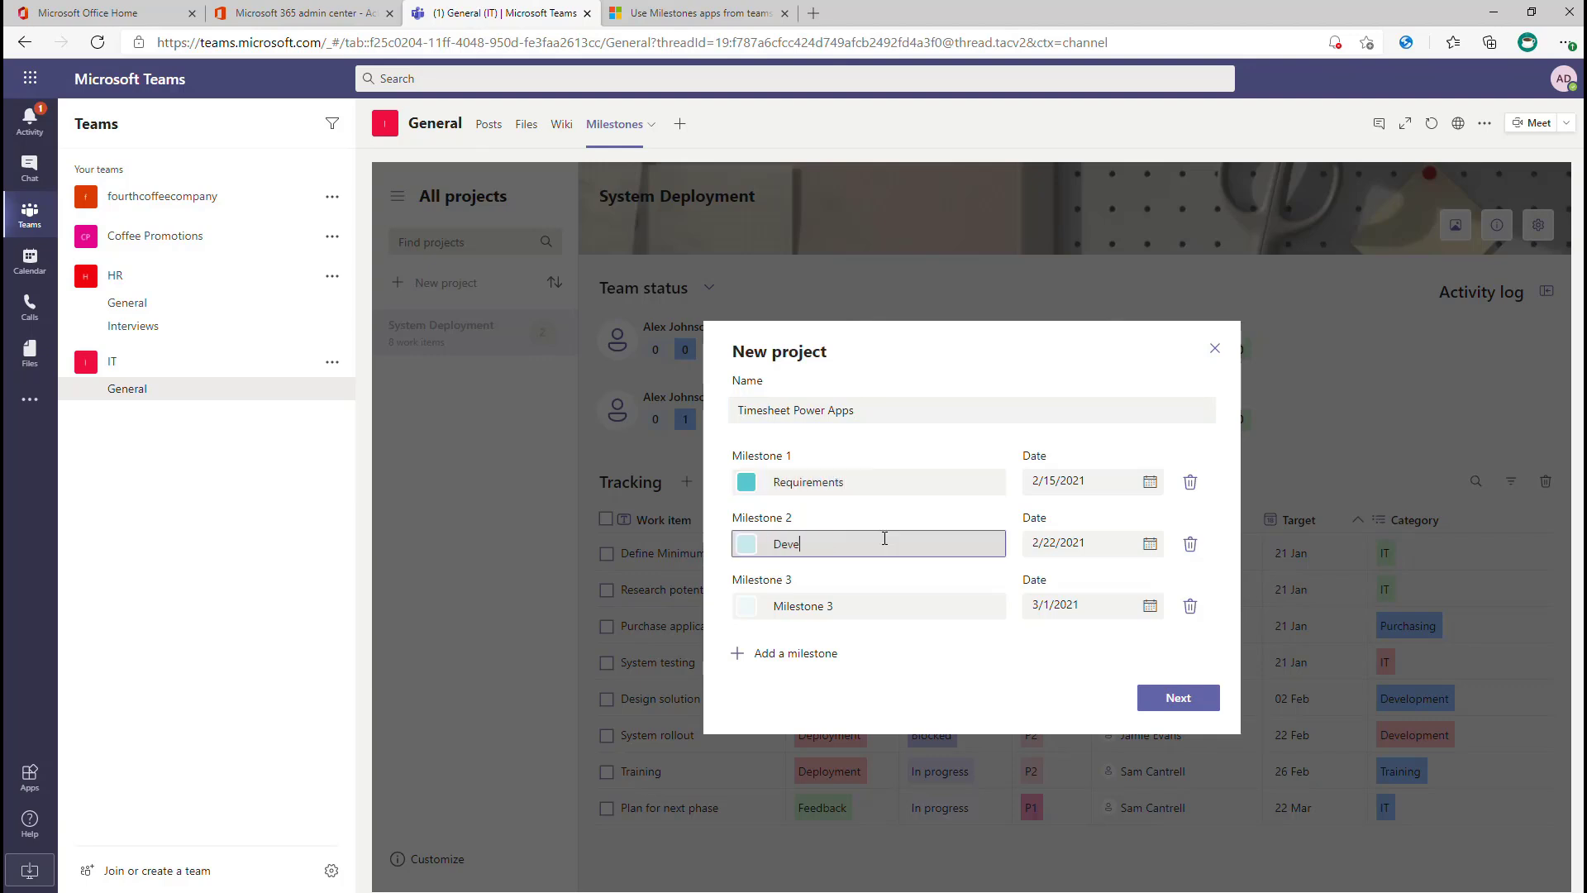
key(Tab)
text(Testing)
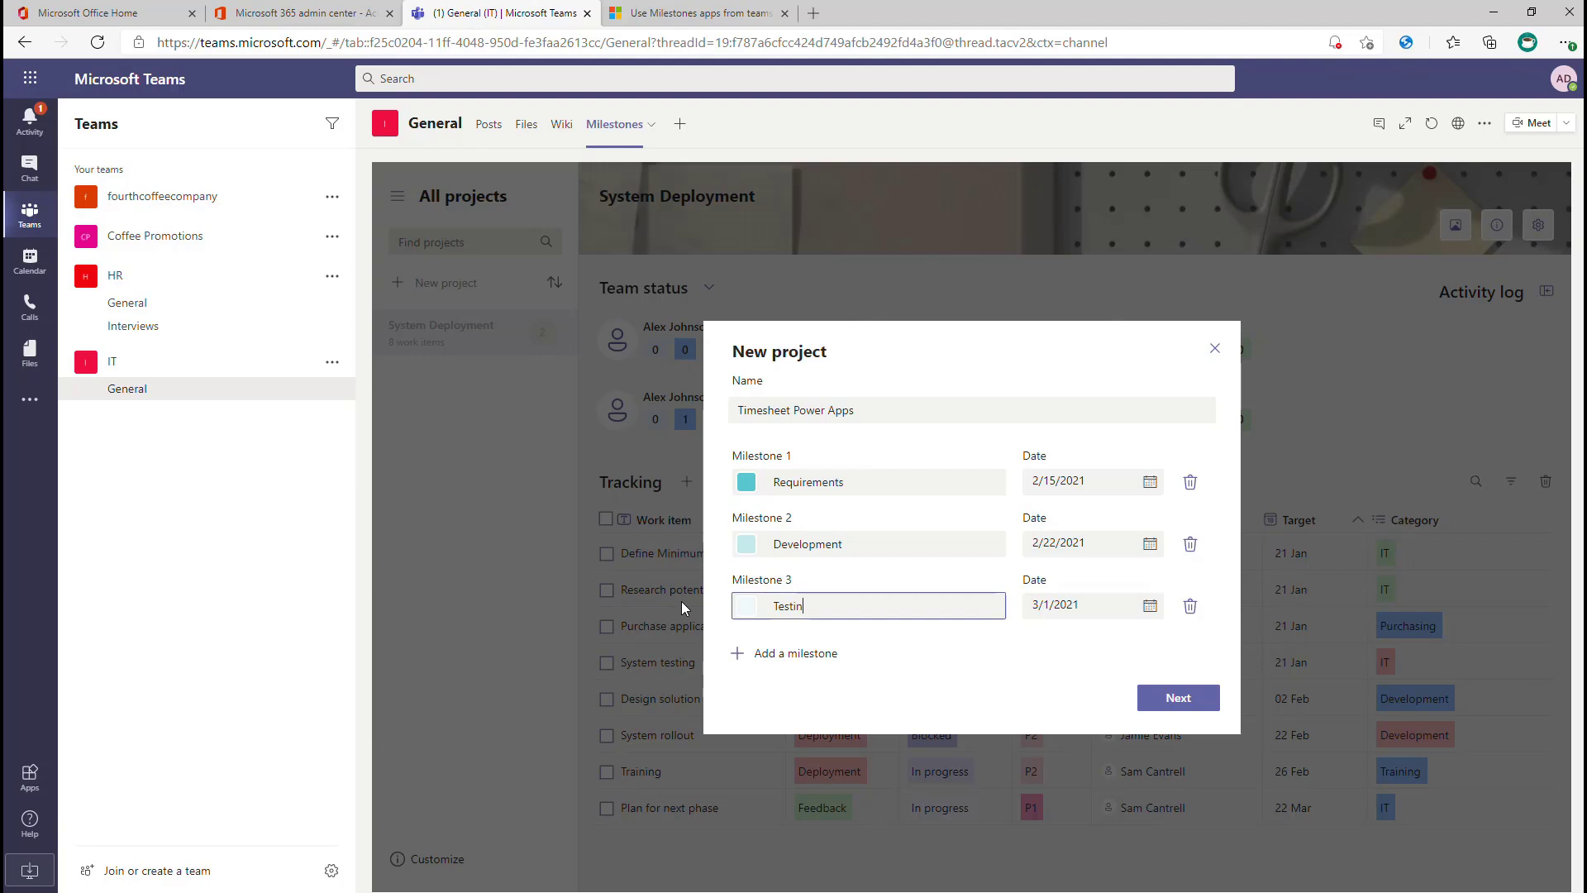
- Add a fourth milestone to the new project, keeping its default name and date
click(738, 655)
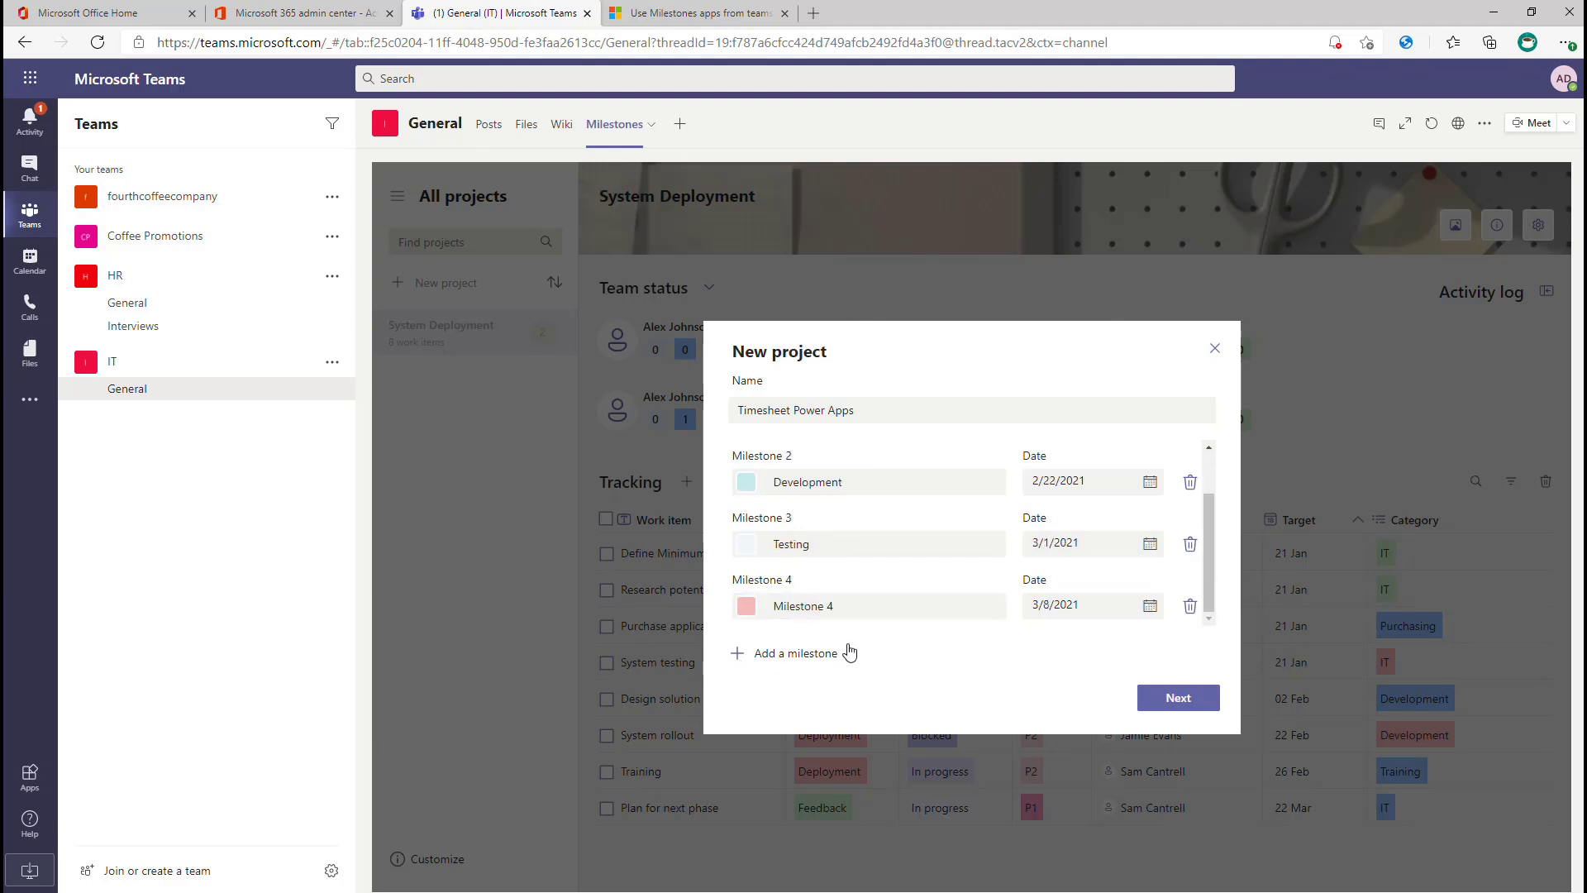
click(826, 605)
scroll(1102, 487, up, 2)
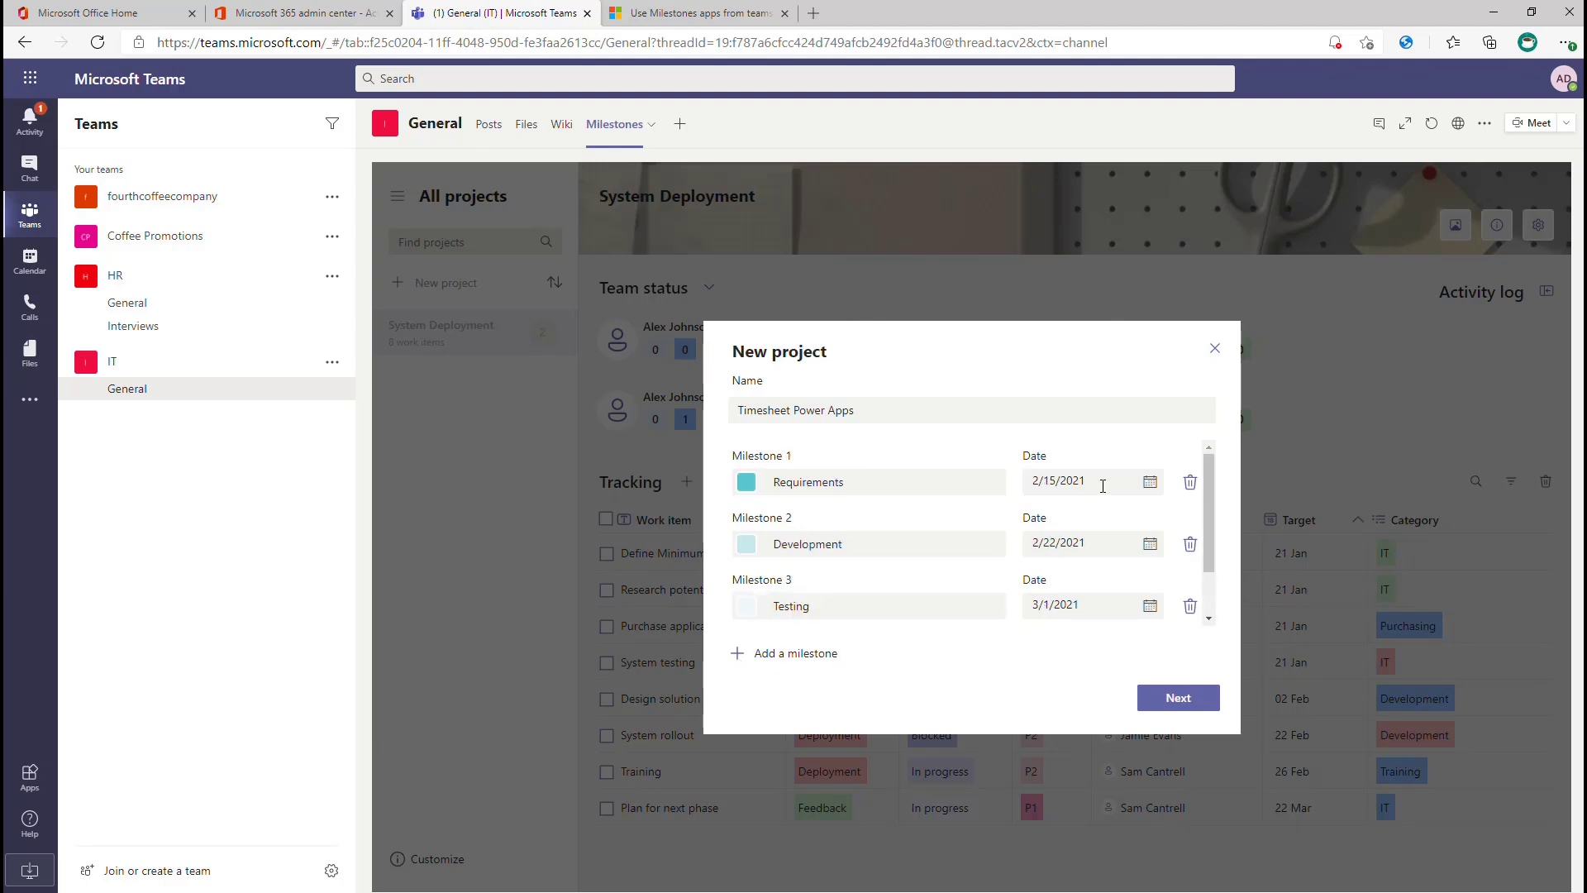
click(1147, 493)
click(1146, 488)
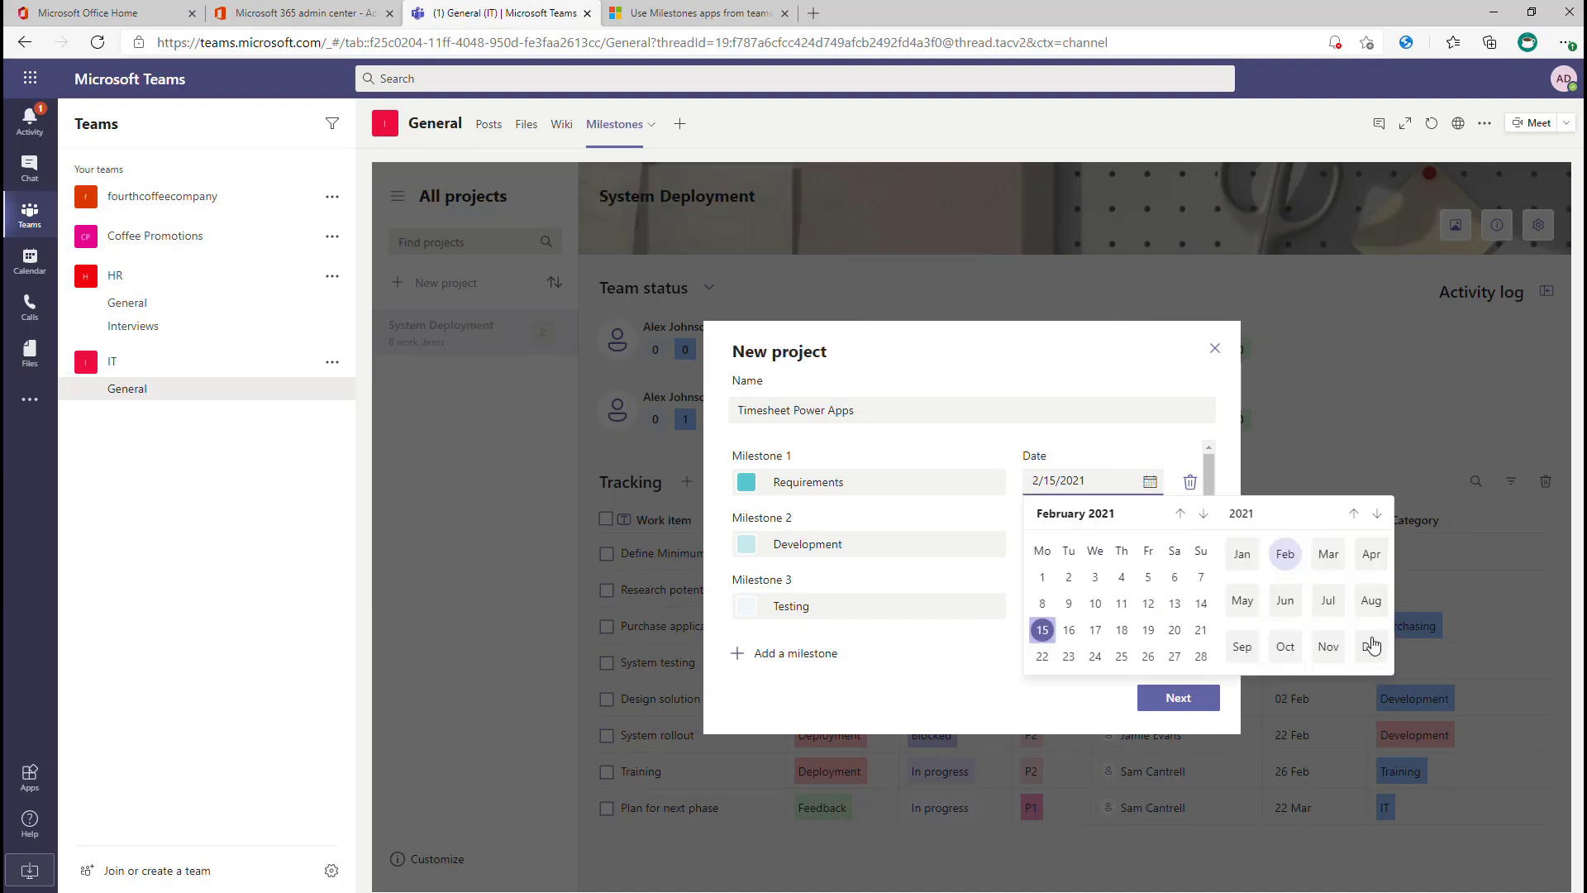
click(1285, 612)
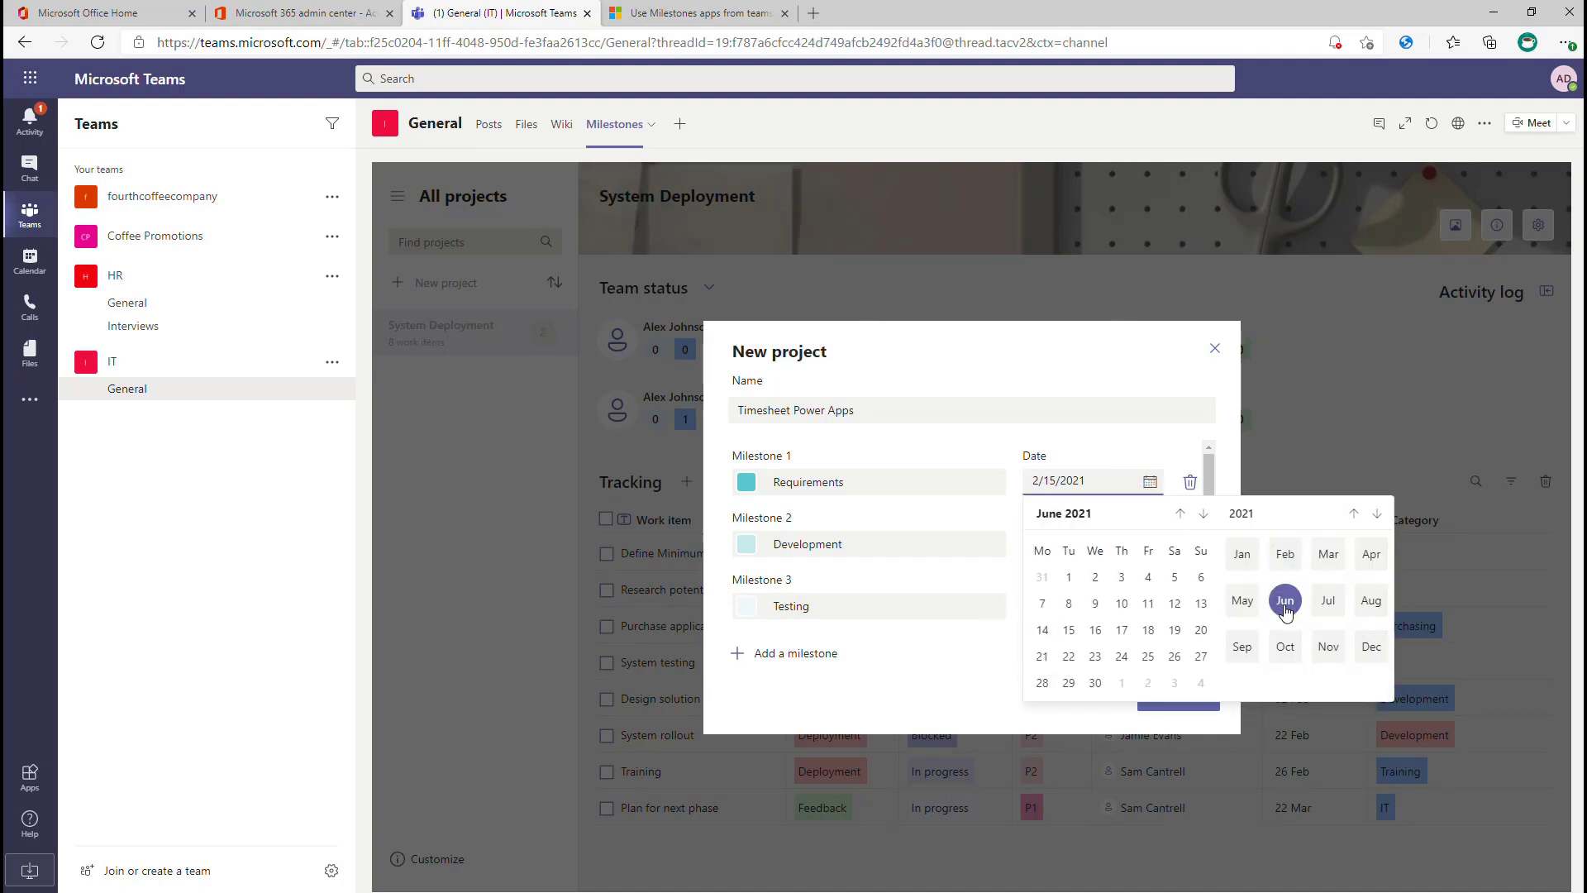
click(1330, 608)
click(1331, 564)
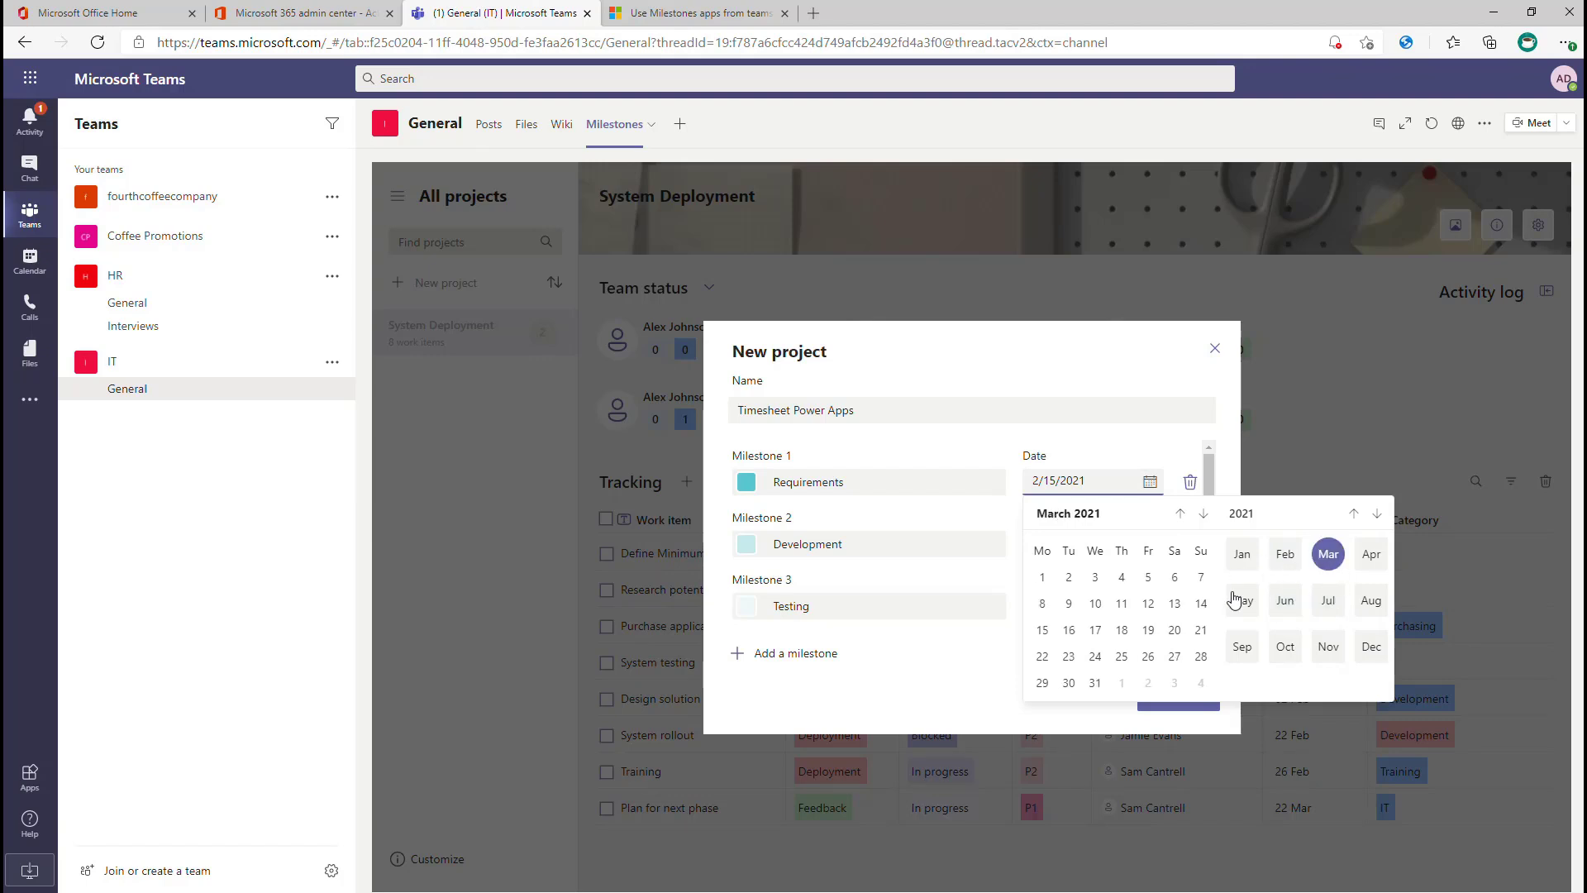
key(Escape)
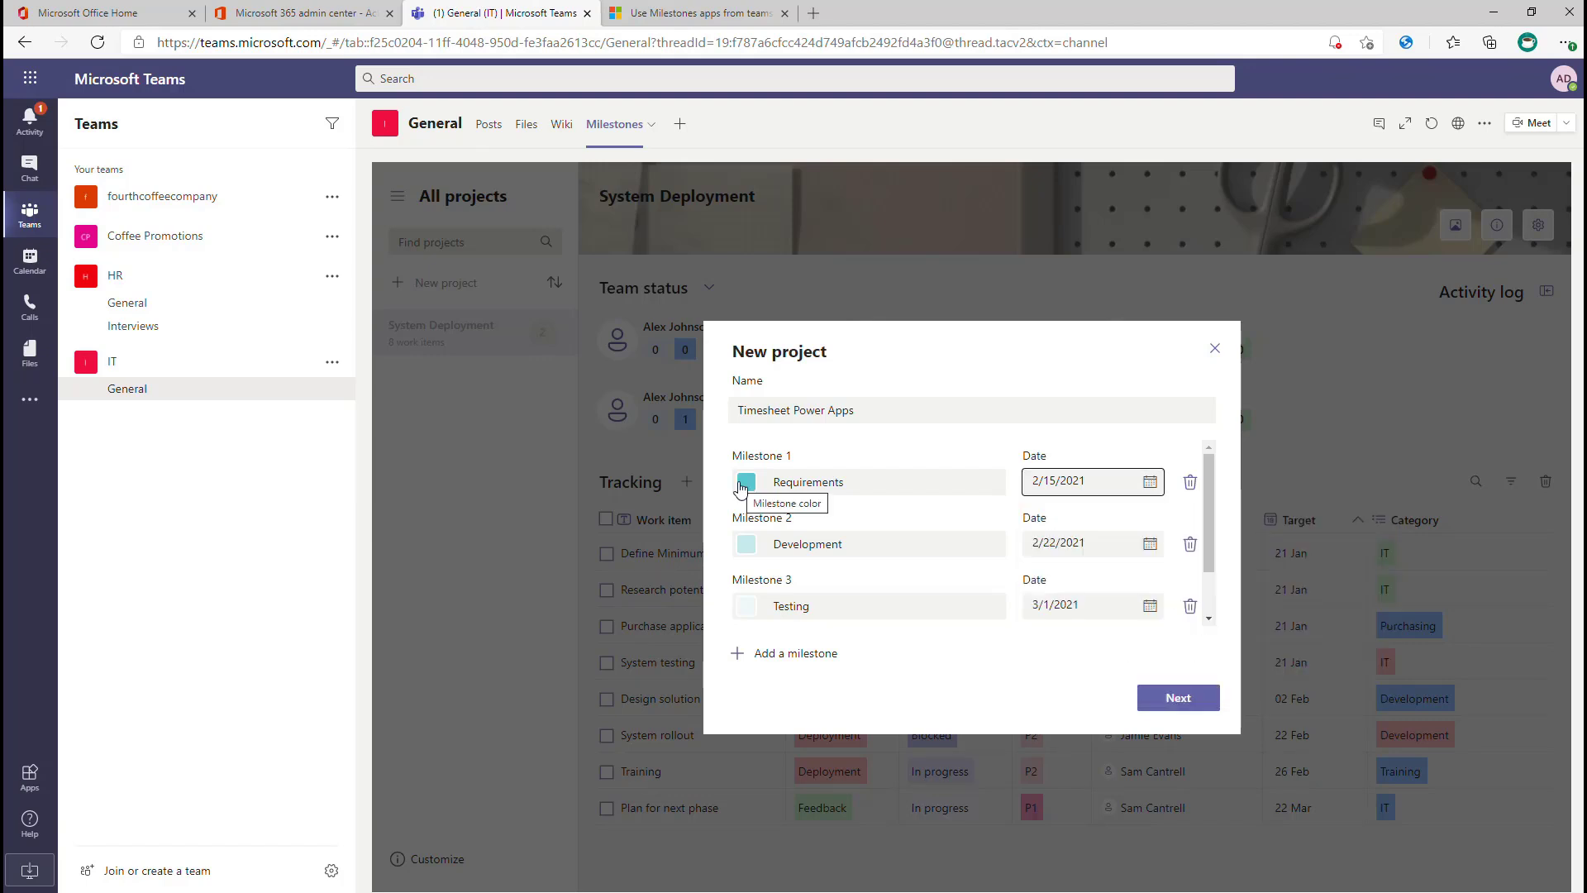
click(744, 483)
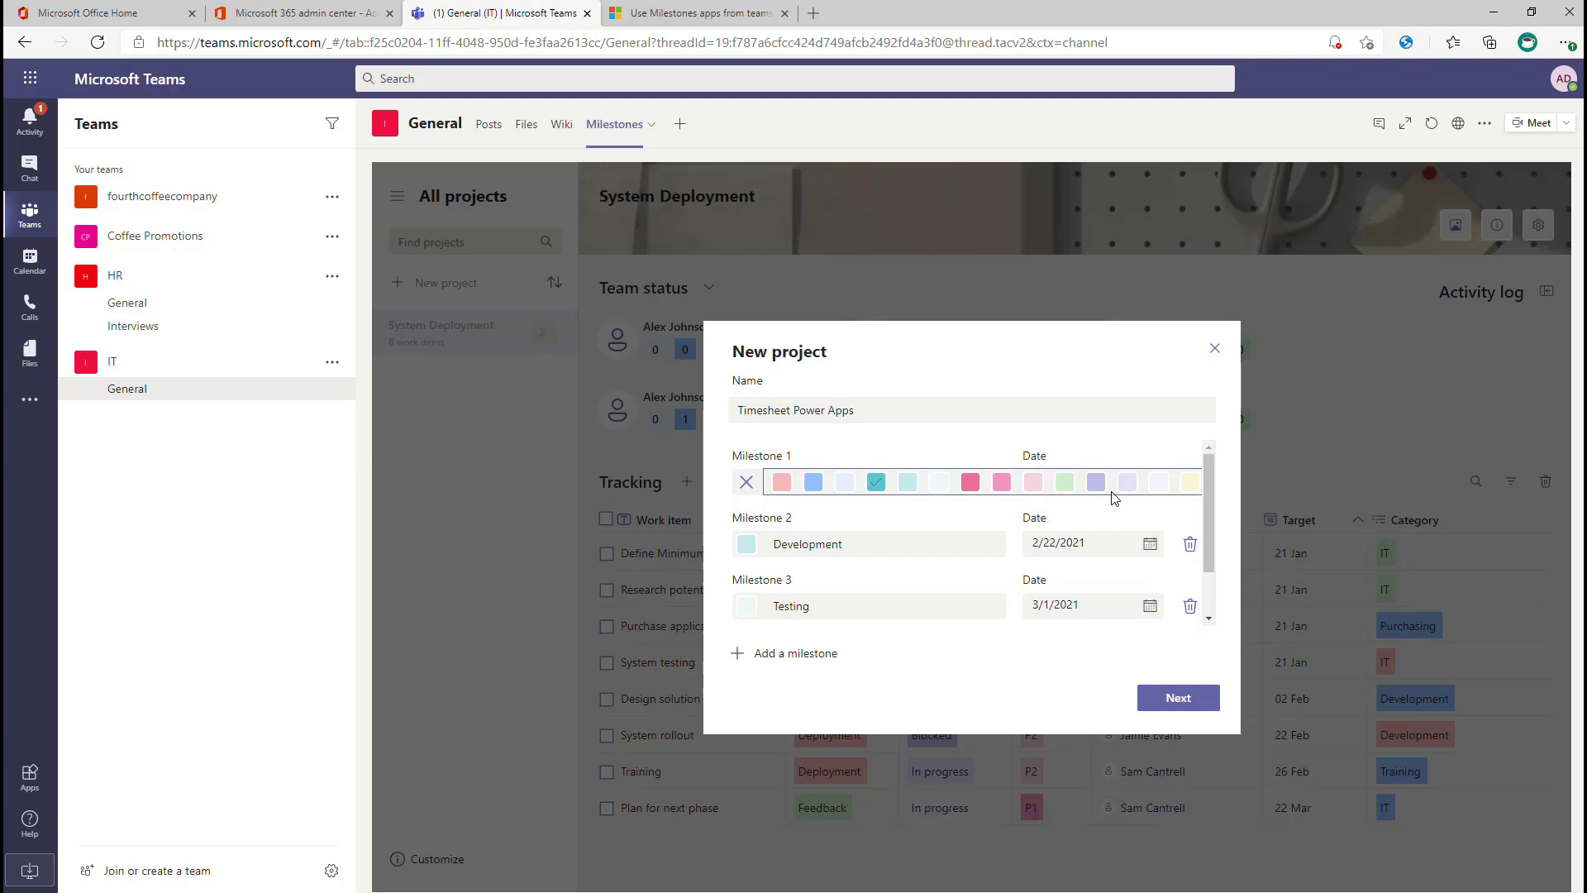
- Continue to the project members, keep the single default member and create the project
click(1178, 700)
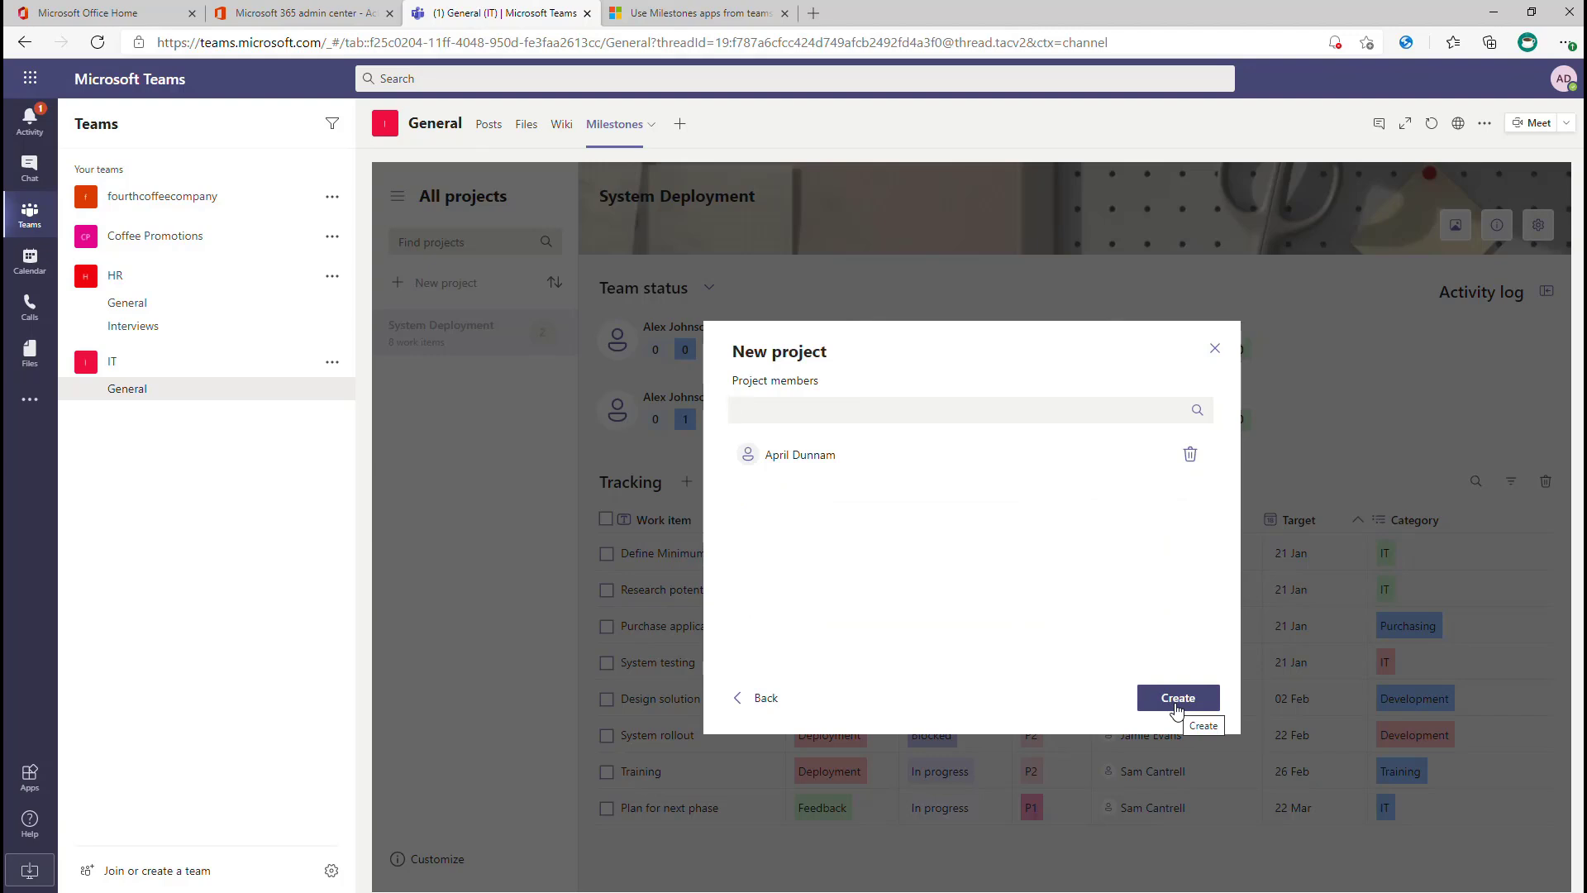
click(1176, 701)
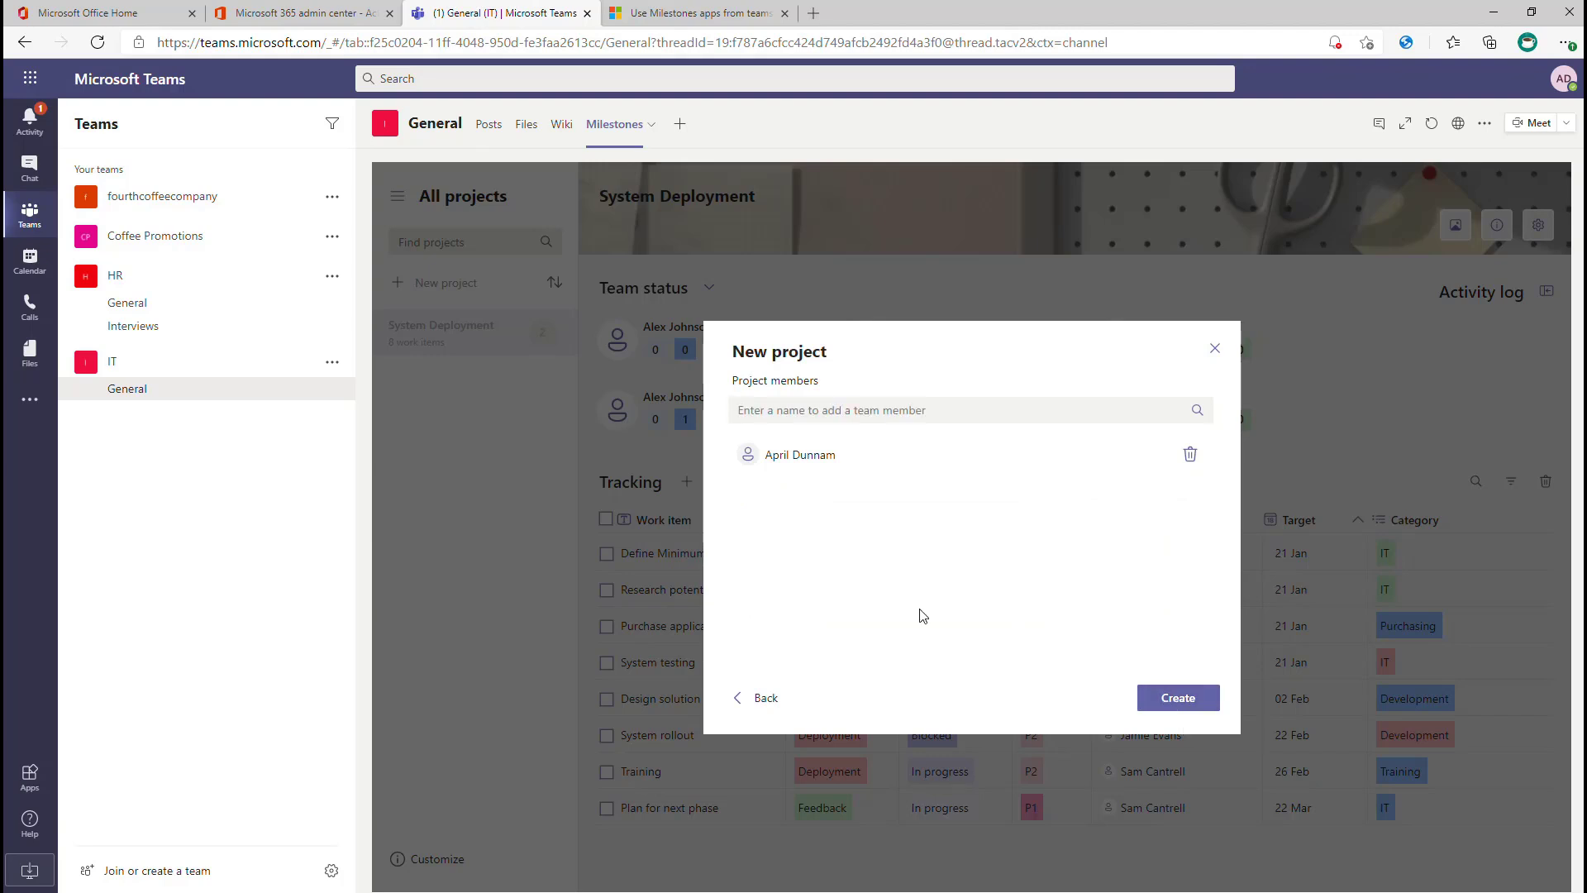
click(1178, 698)
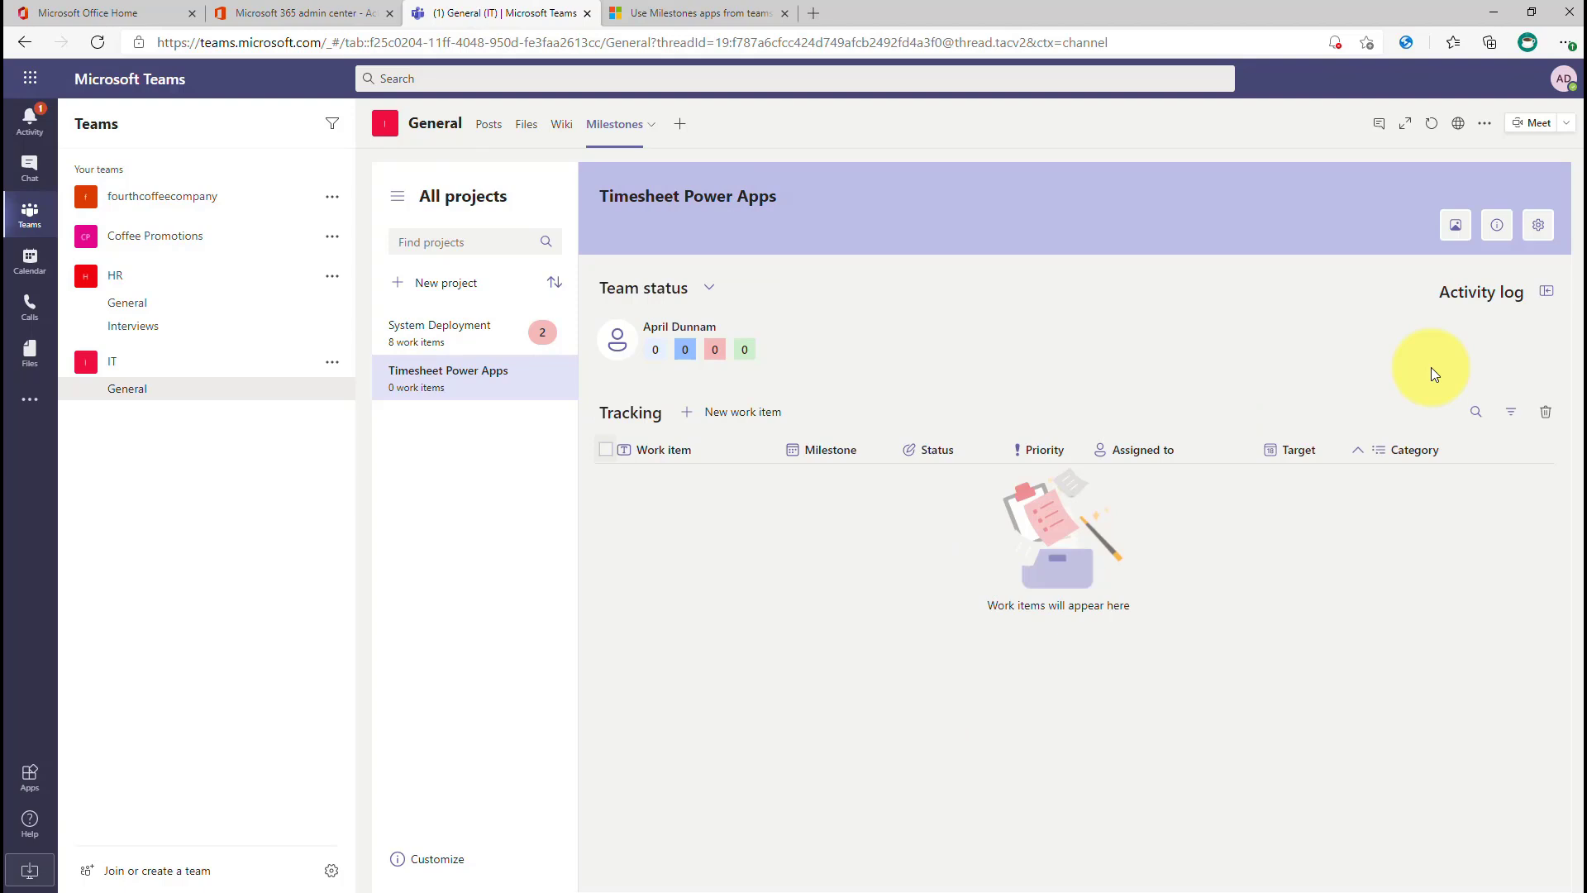
- Set the Timesheet Power Apps project theme to the dark charcoal background image
click(1457, 238)
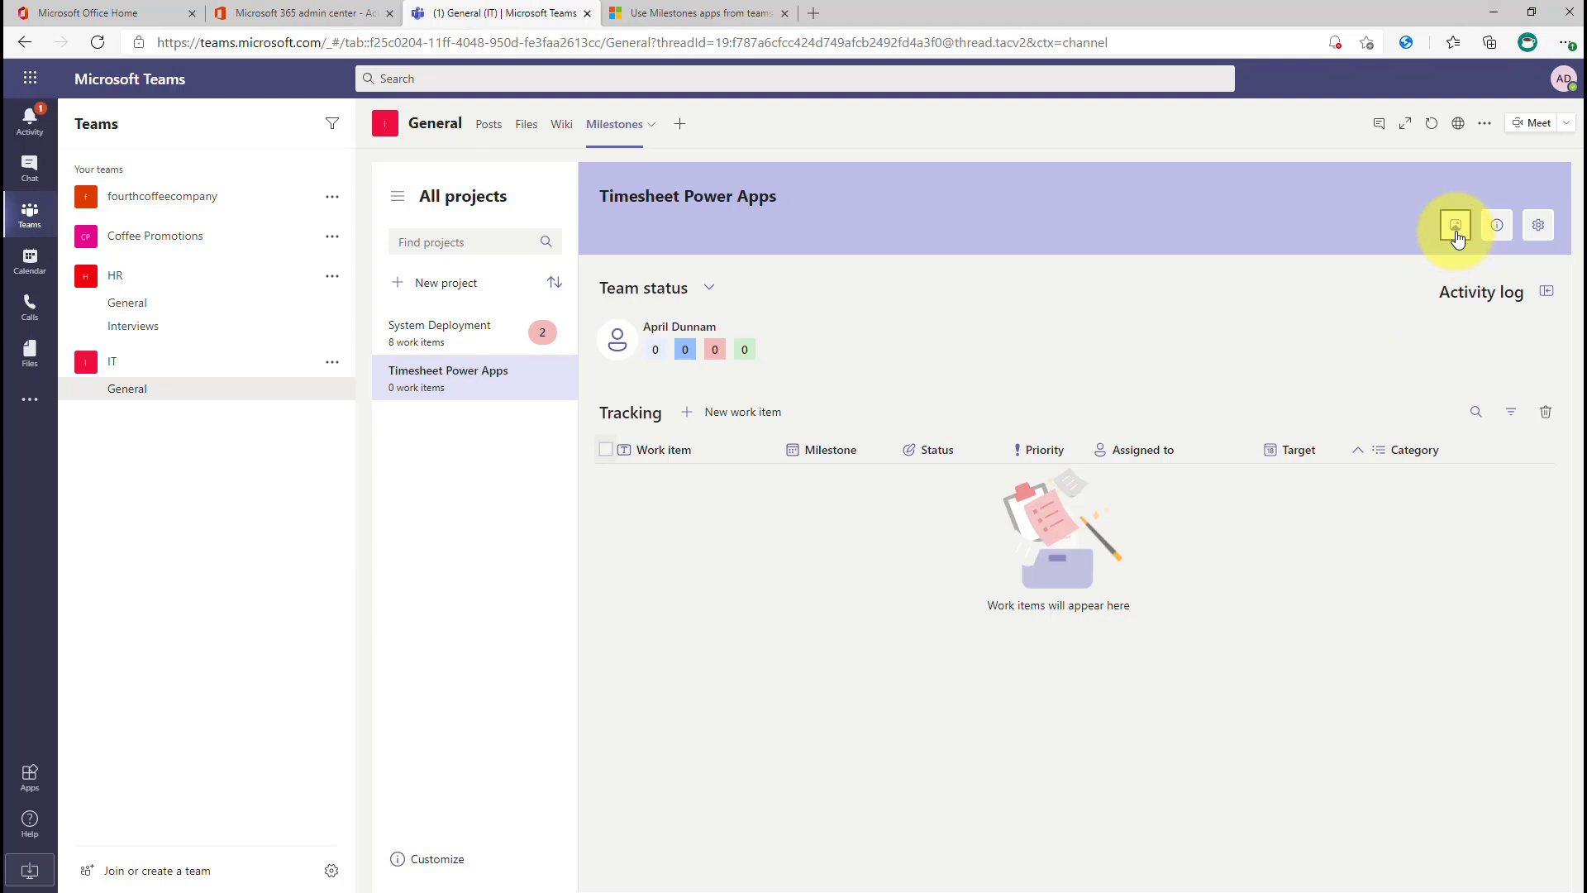
click(1175, 620)
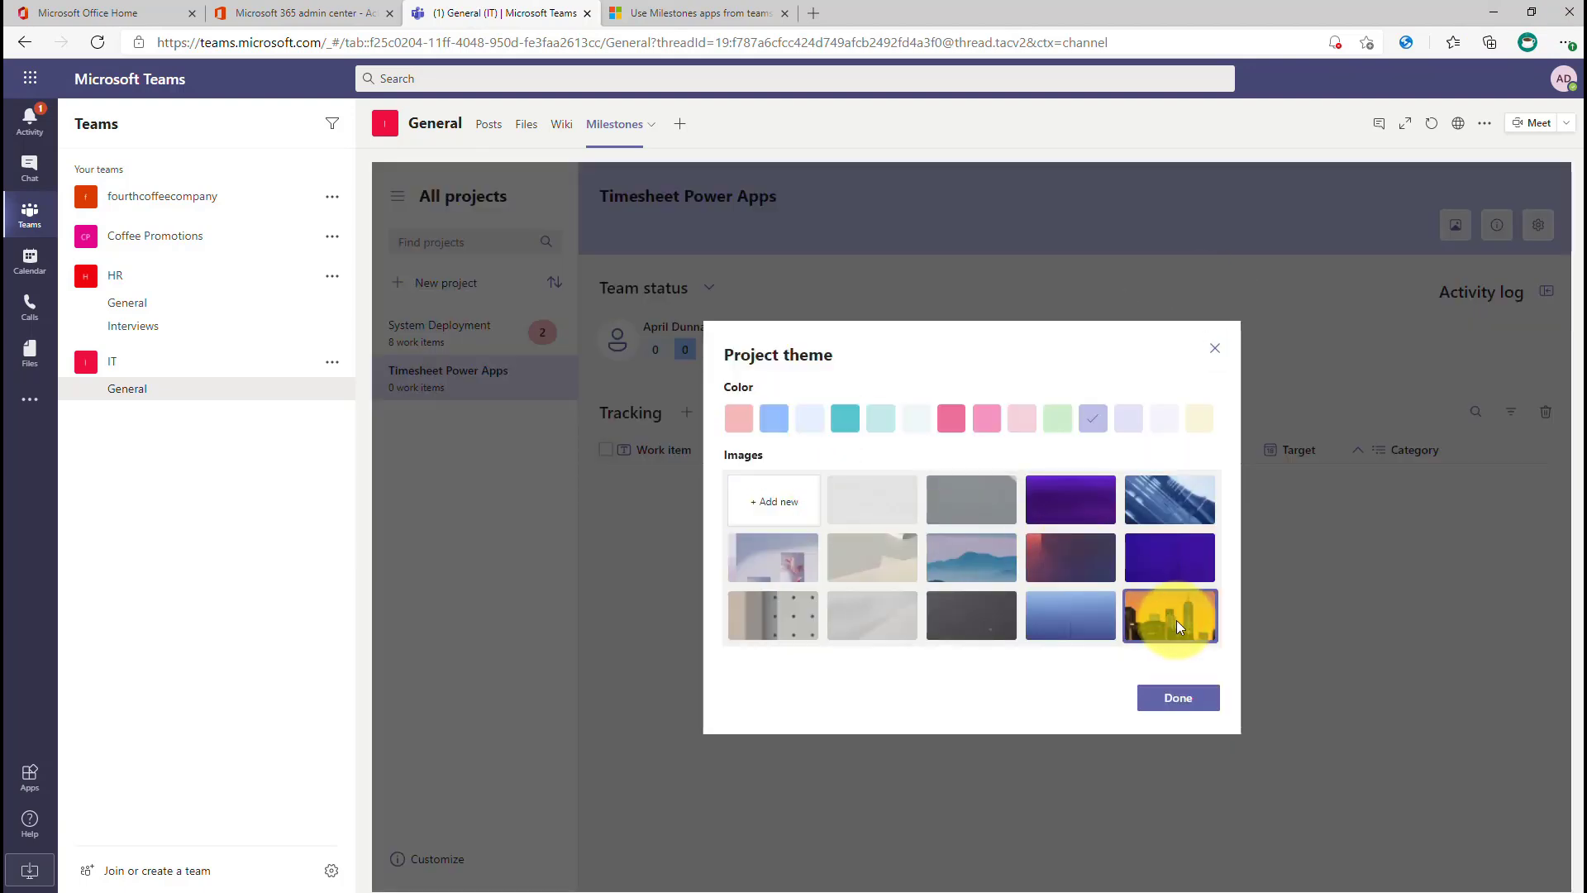
click(970, 616)
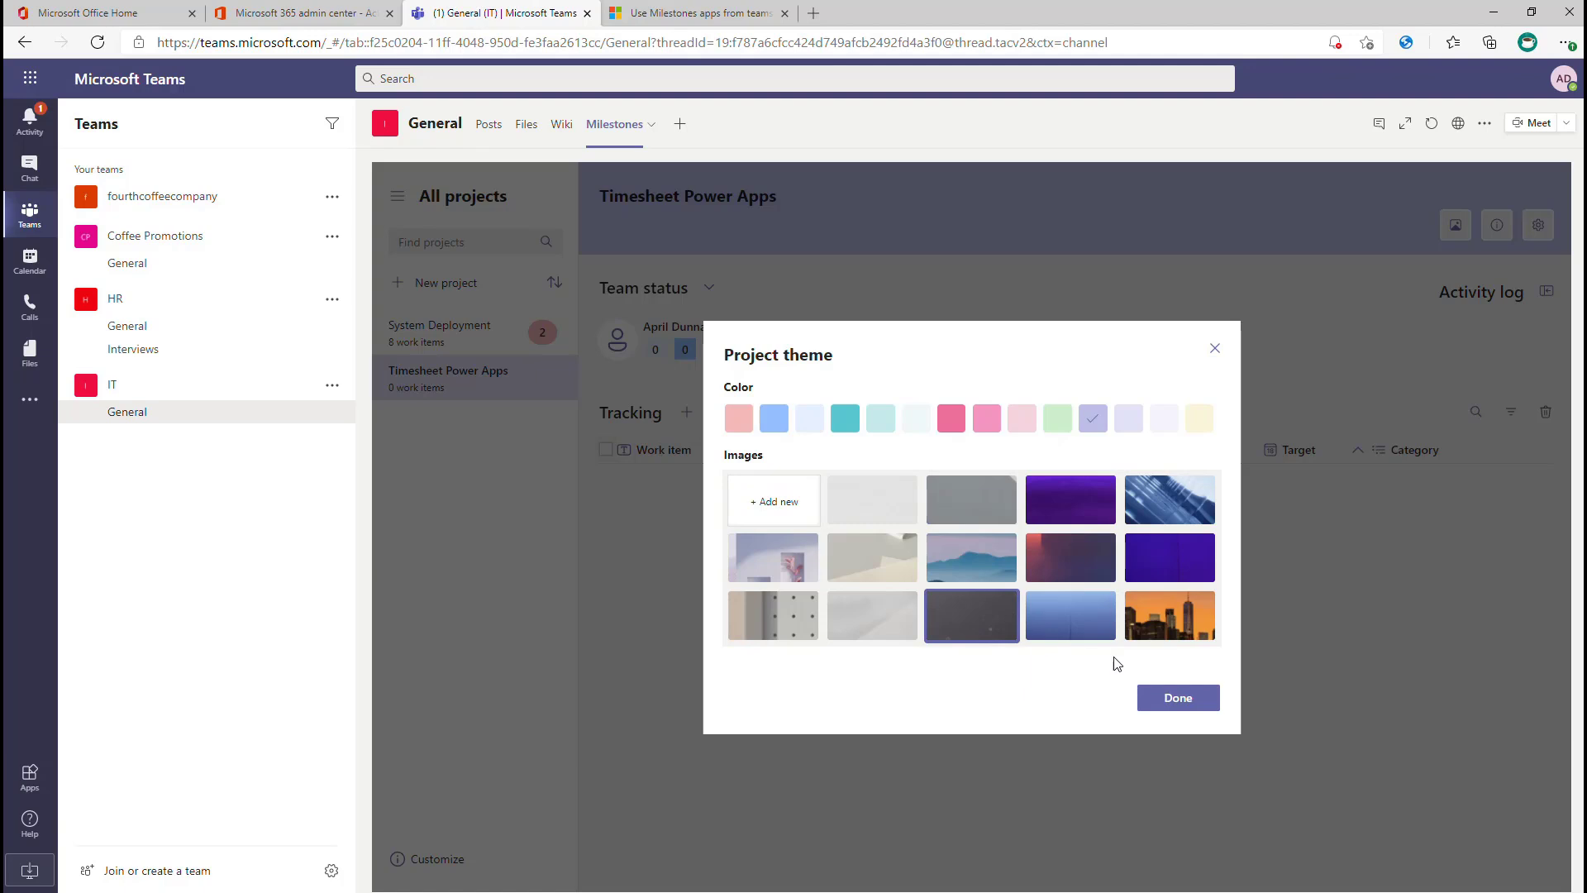
click(1190, 701)
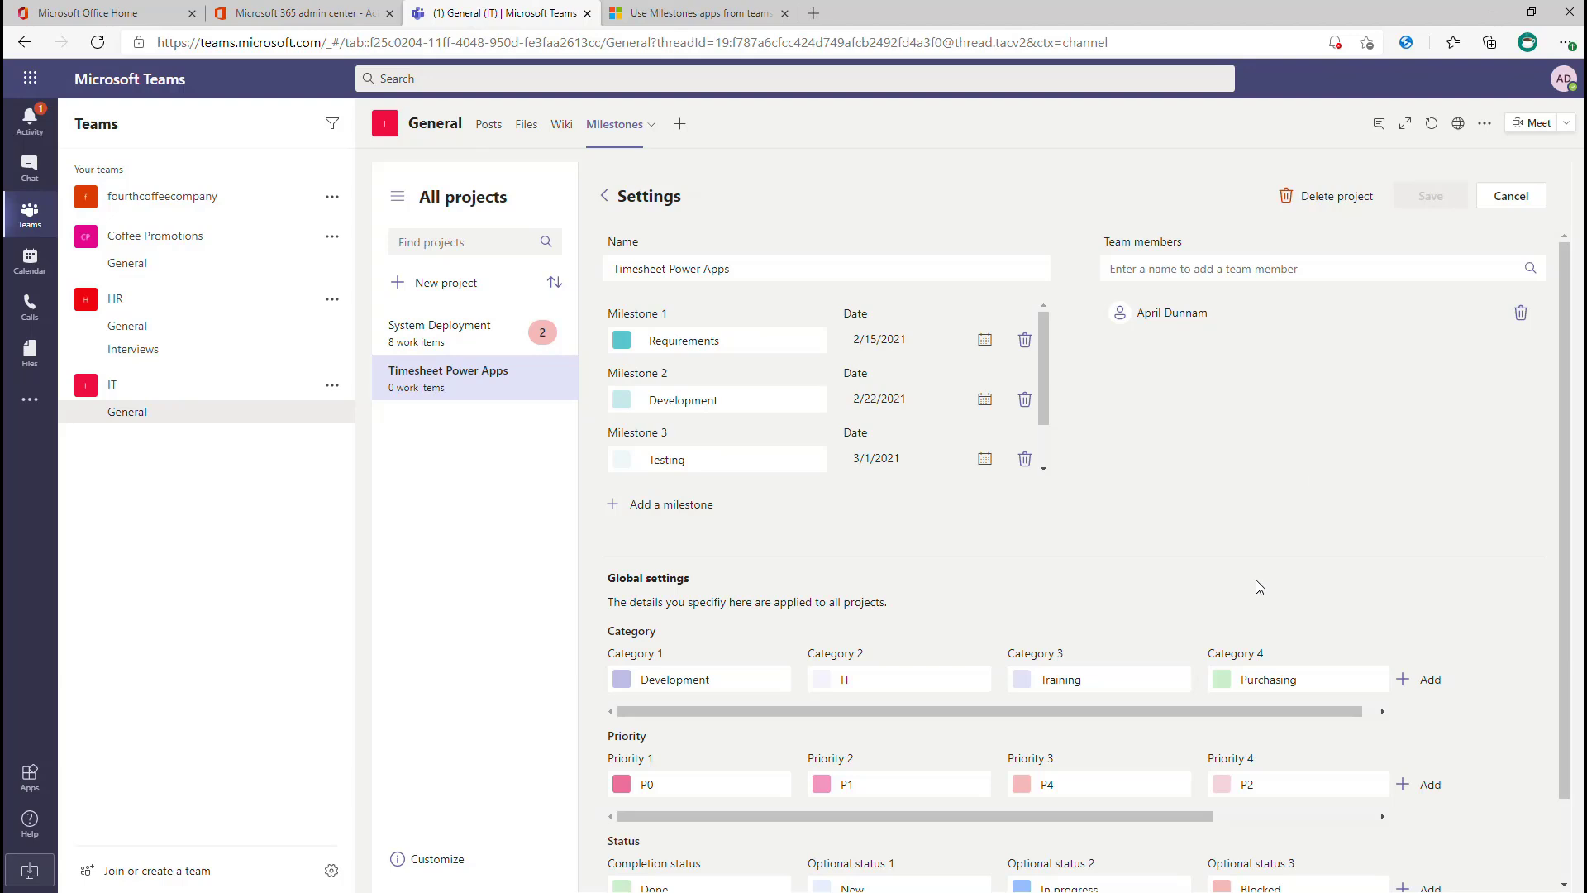
- Rename the second global category to Information Technology and save the project settings
scroll(1259, 586, down, 1)
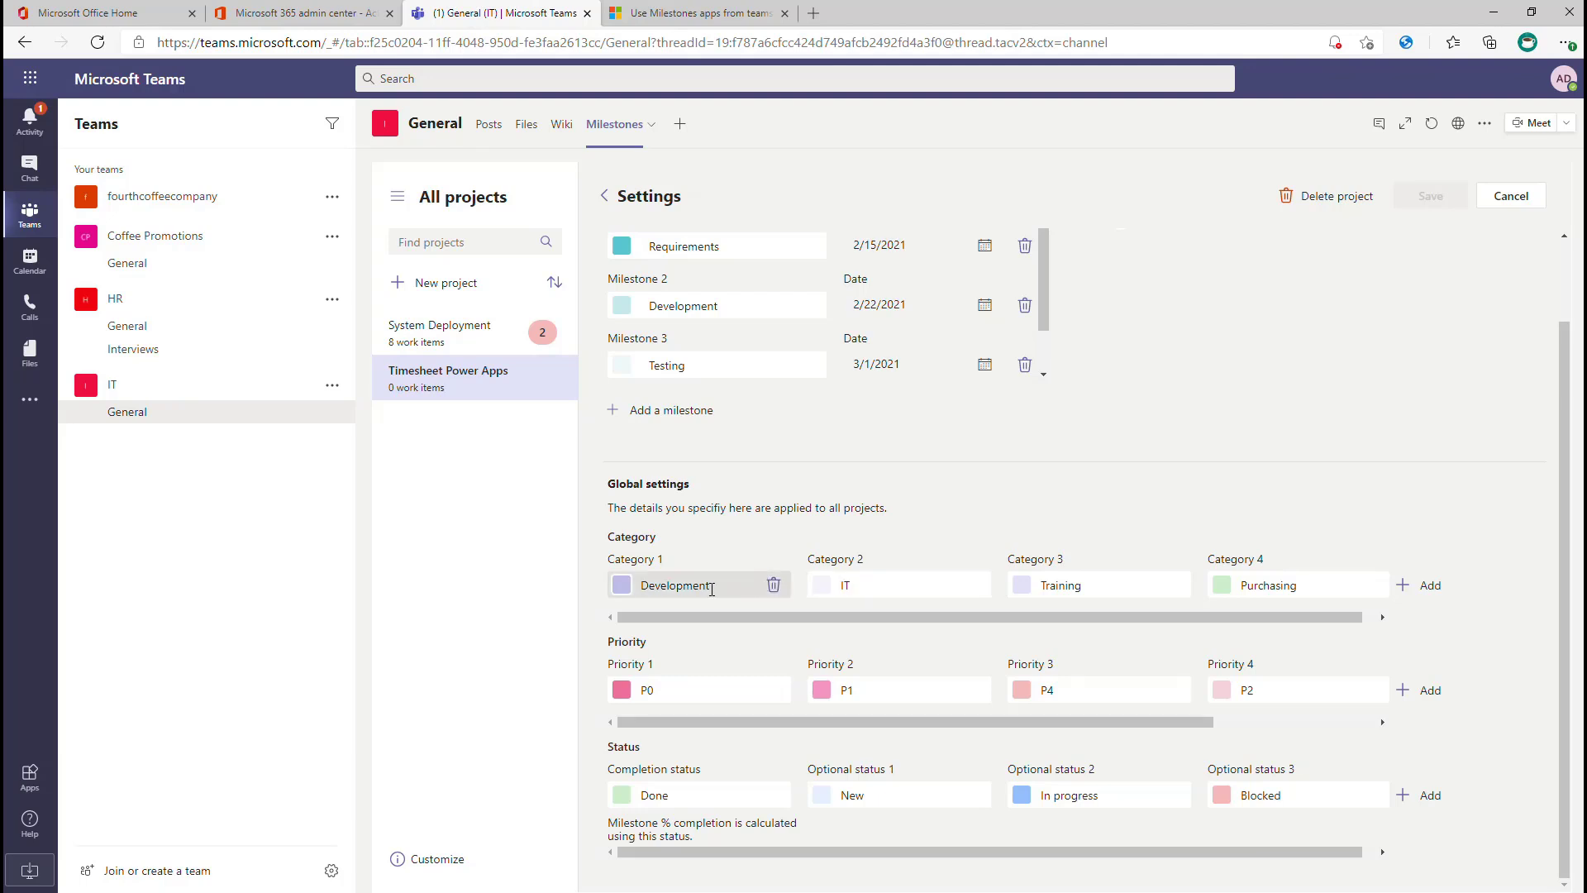
click(910, 586)
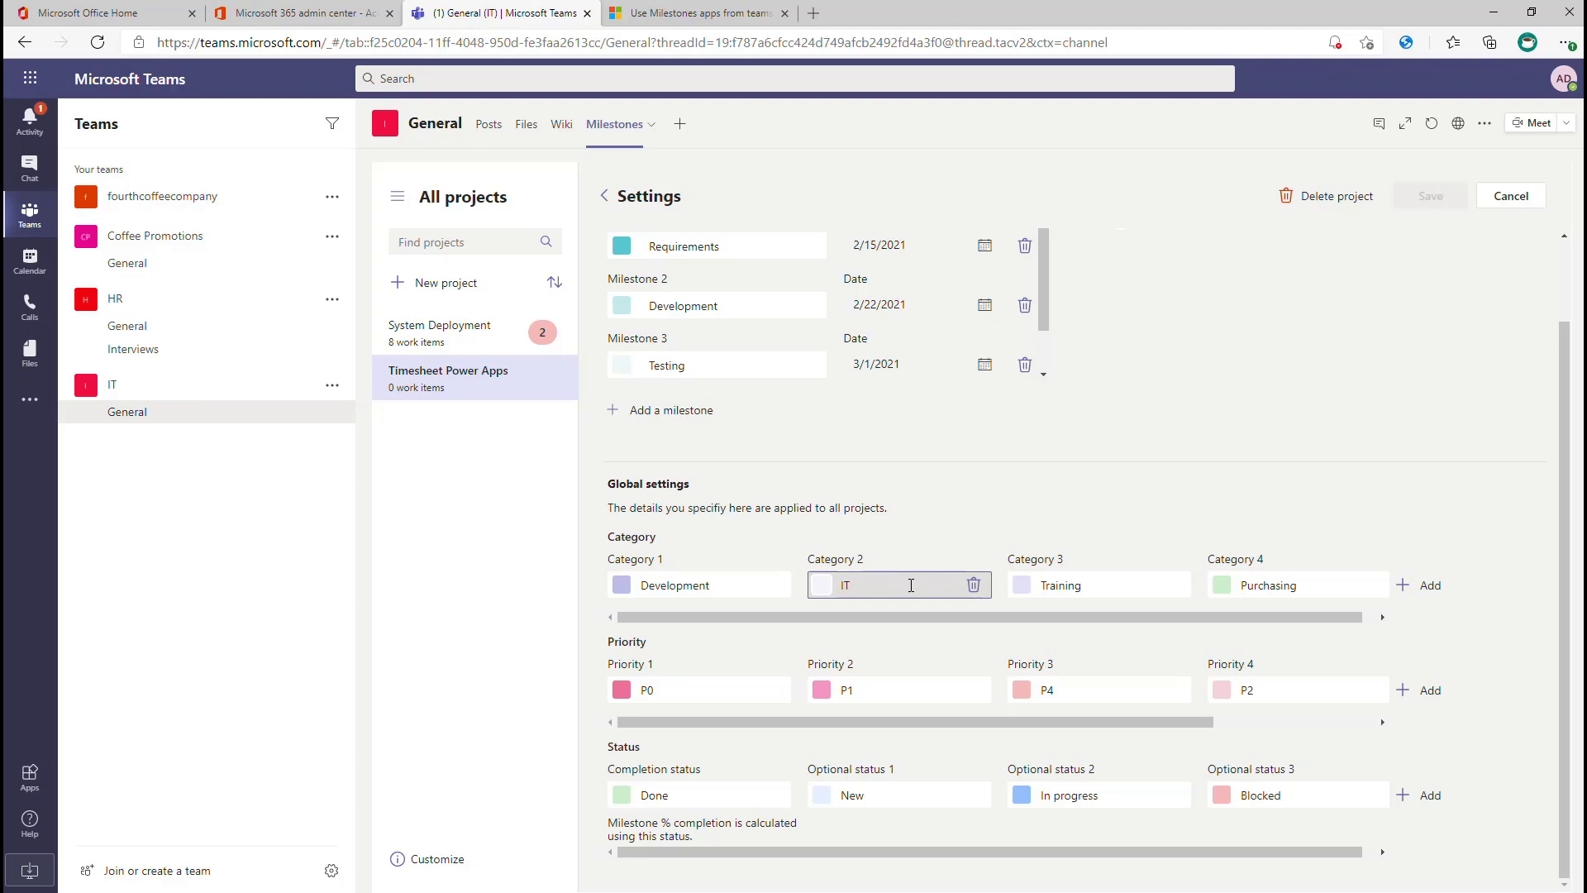
key(BackSpace)
key(BackSpace)
text(Information Technology)
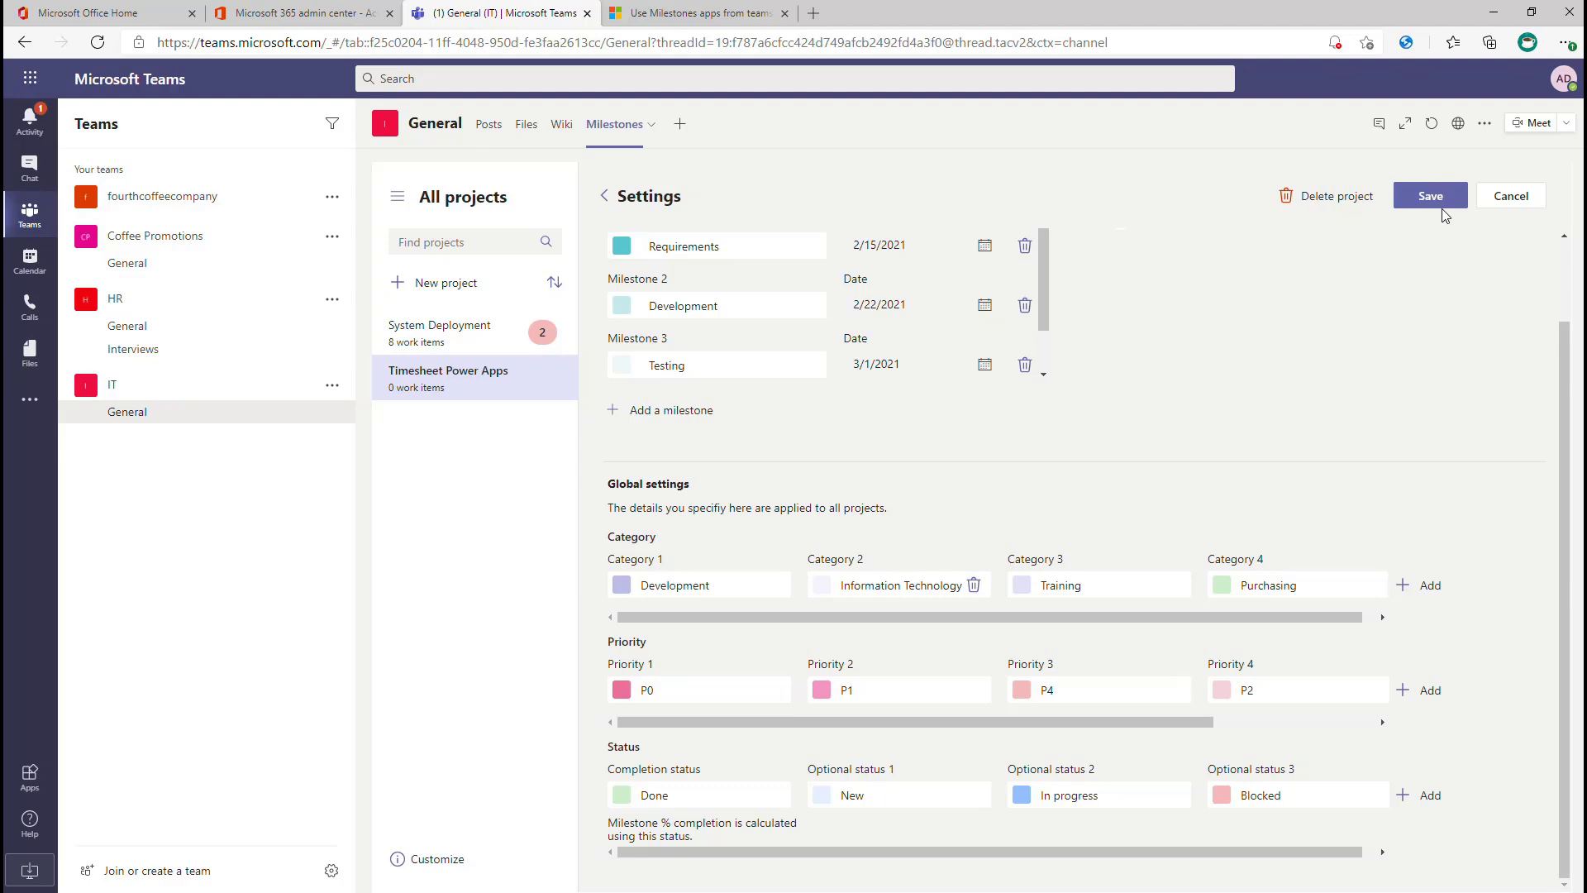
click(1267, 632)
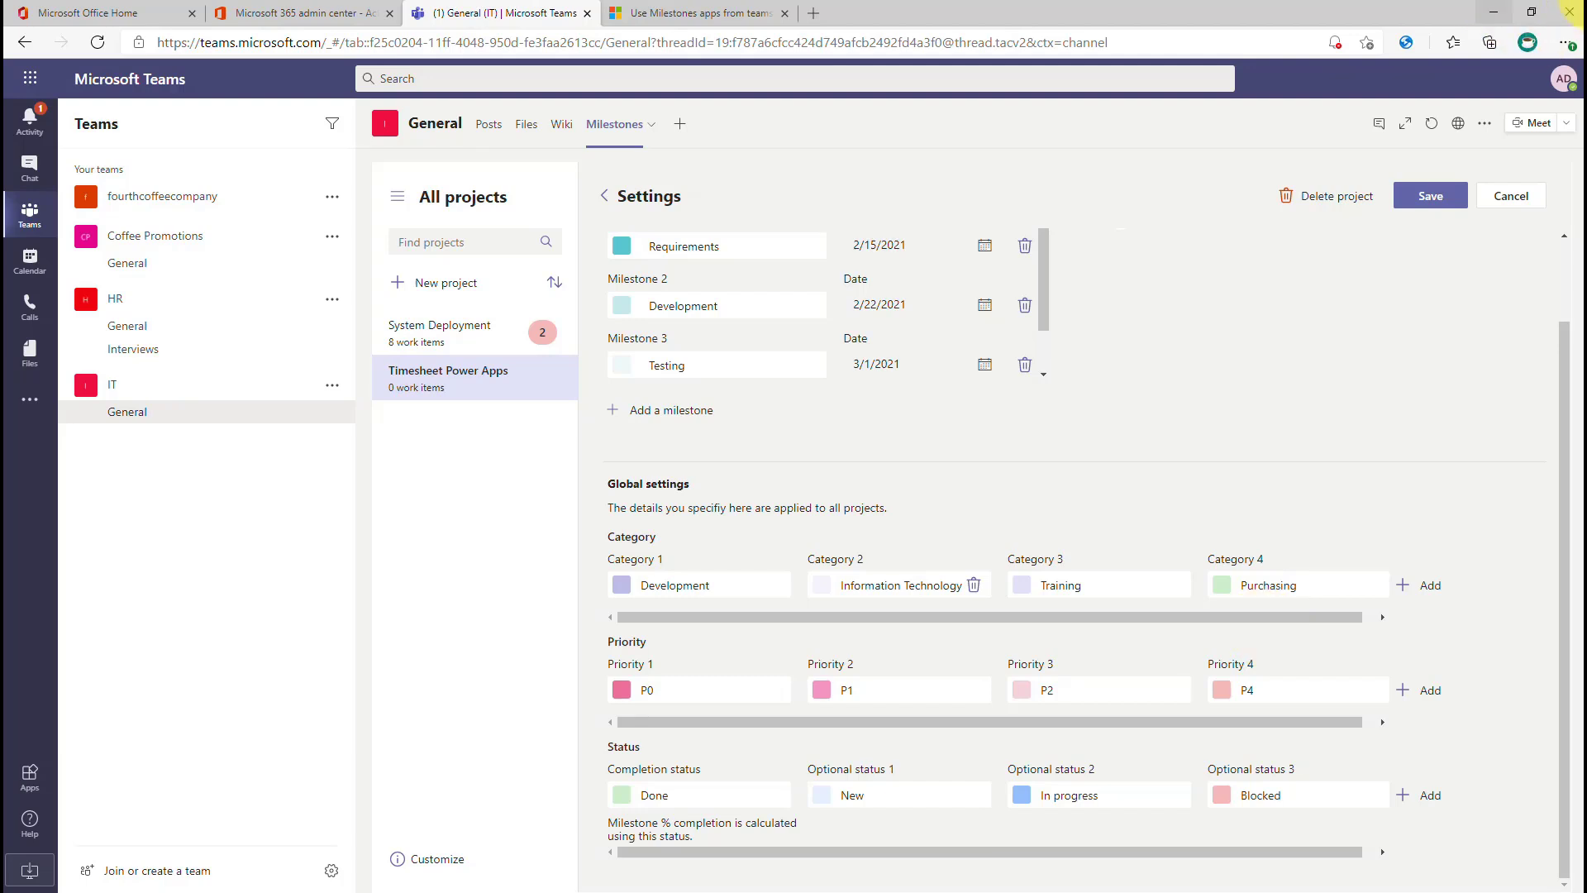
click(1431, 199)
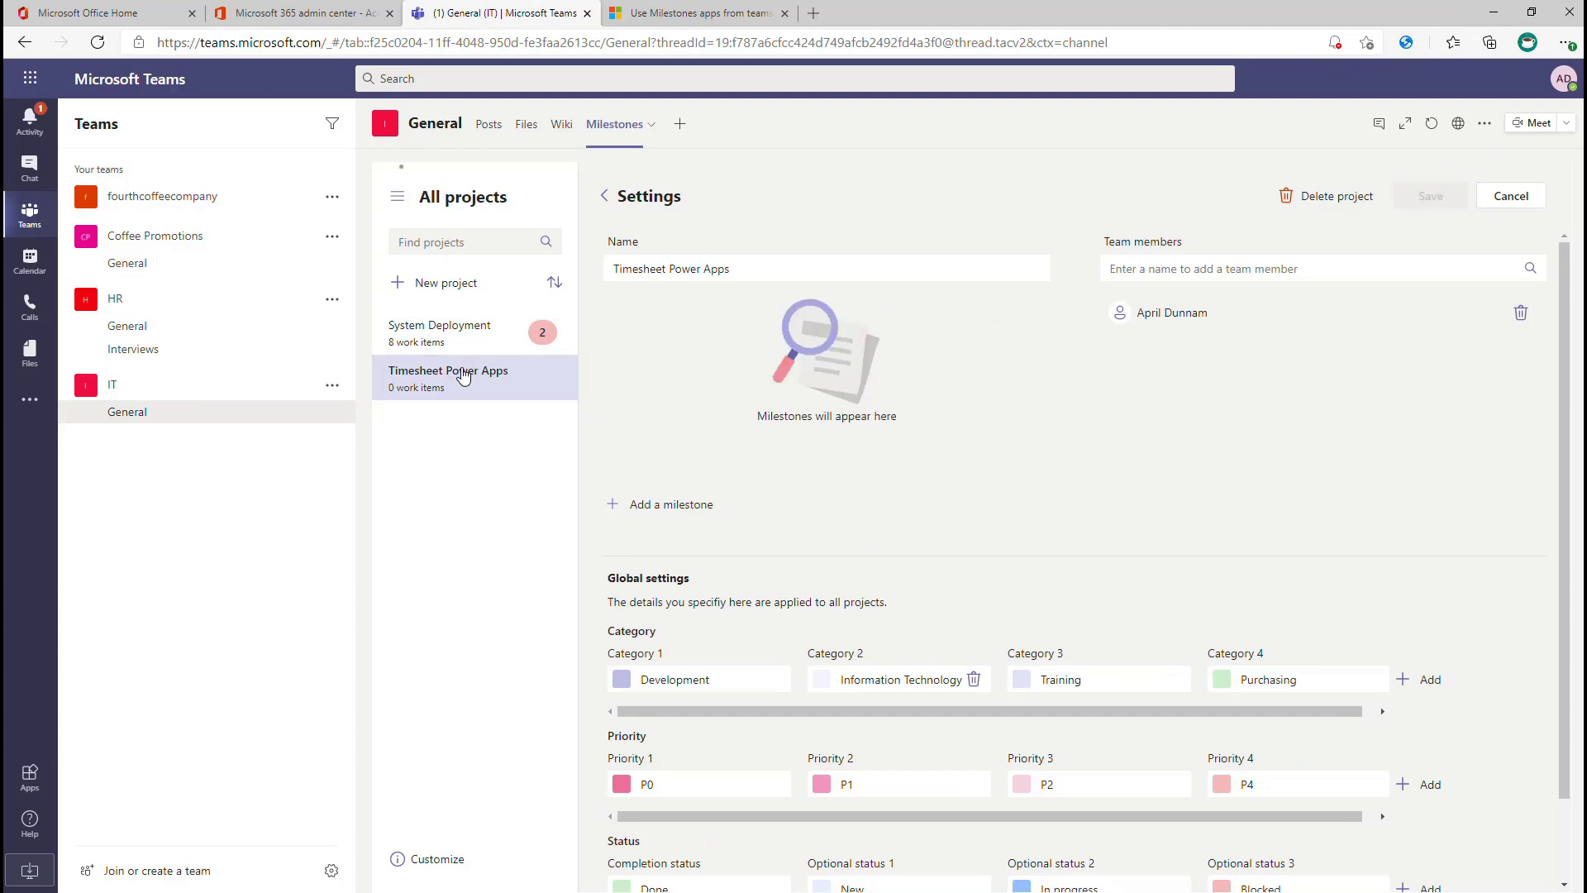
- Start a new work item in the Timesheet Power Apps project with the Development milestone and New status
click(761, 413)
click(761, 413)
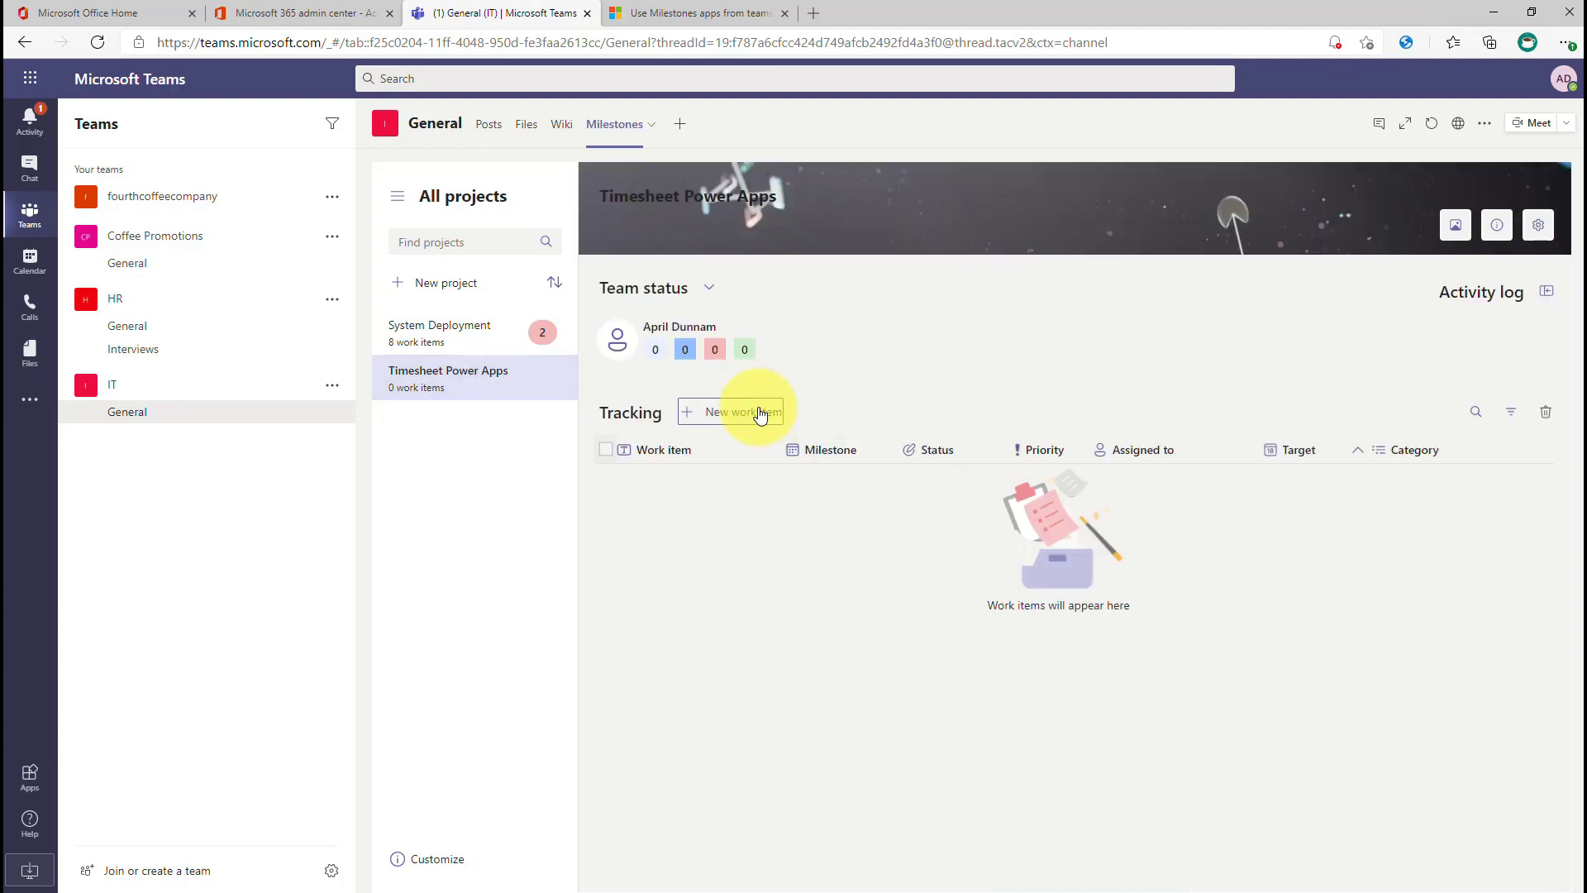
click(959, 447)
click(960, 533)
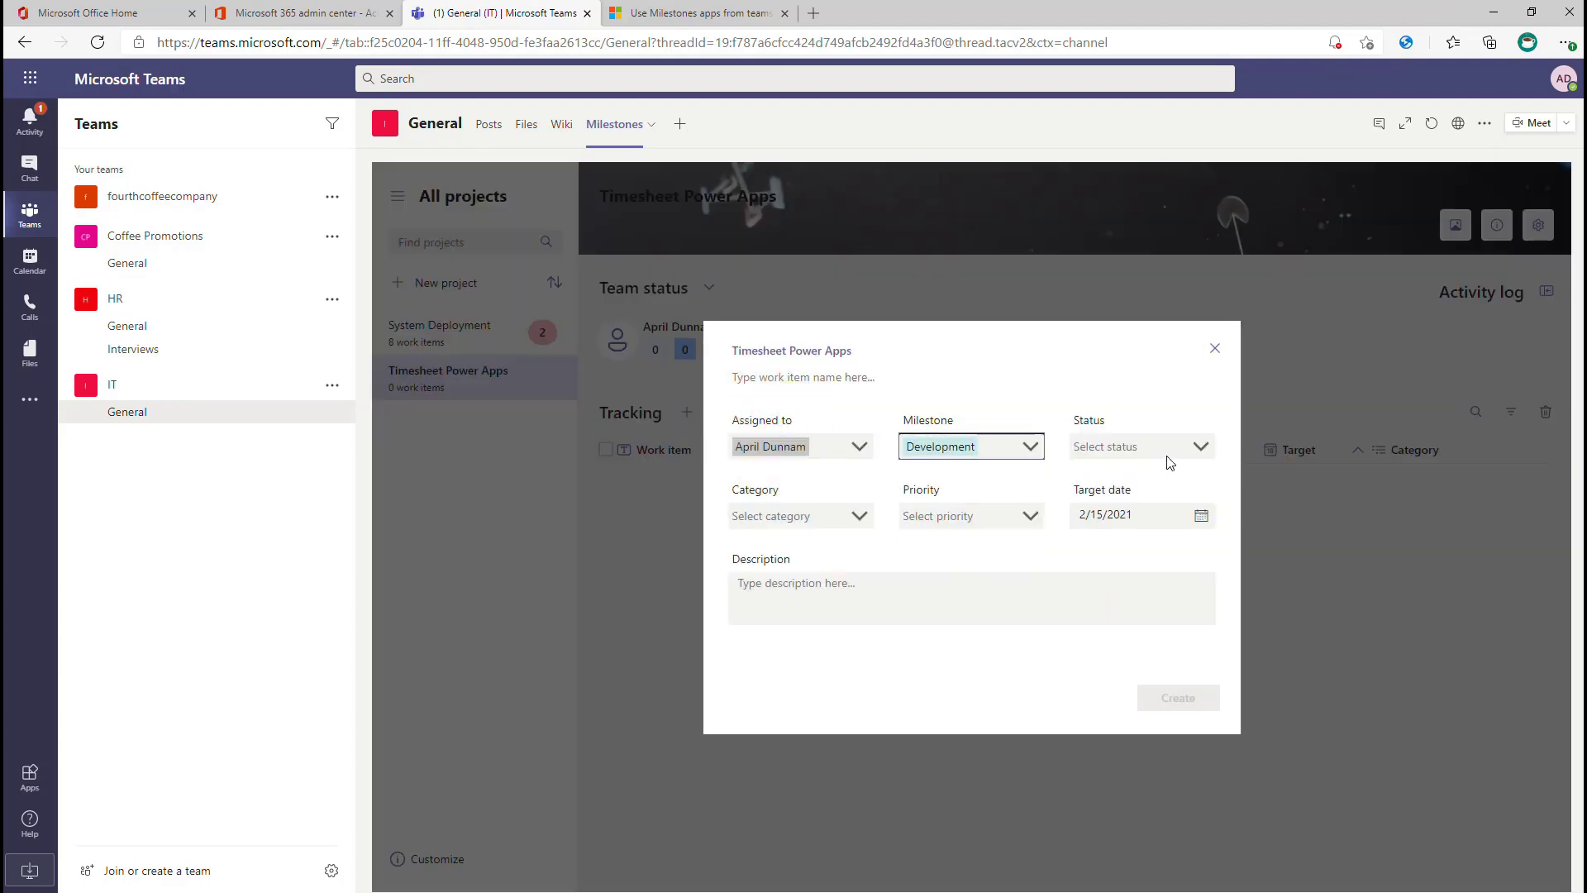
click(1161, 450)
click(1130, 492)
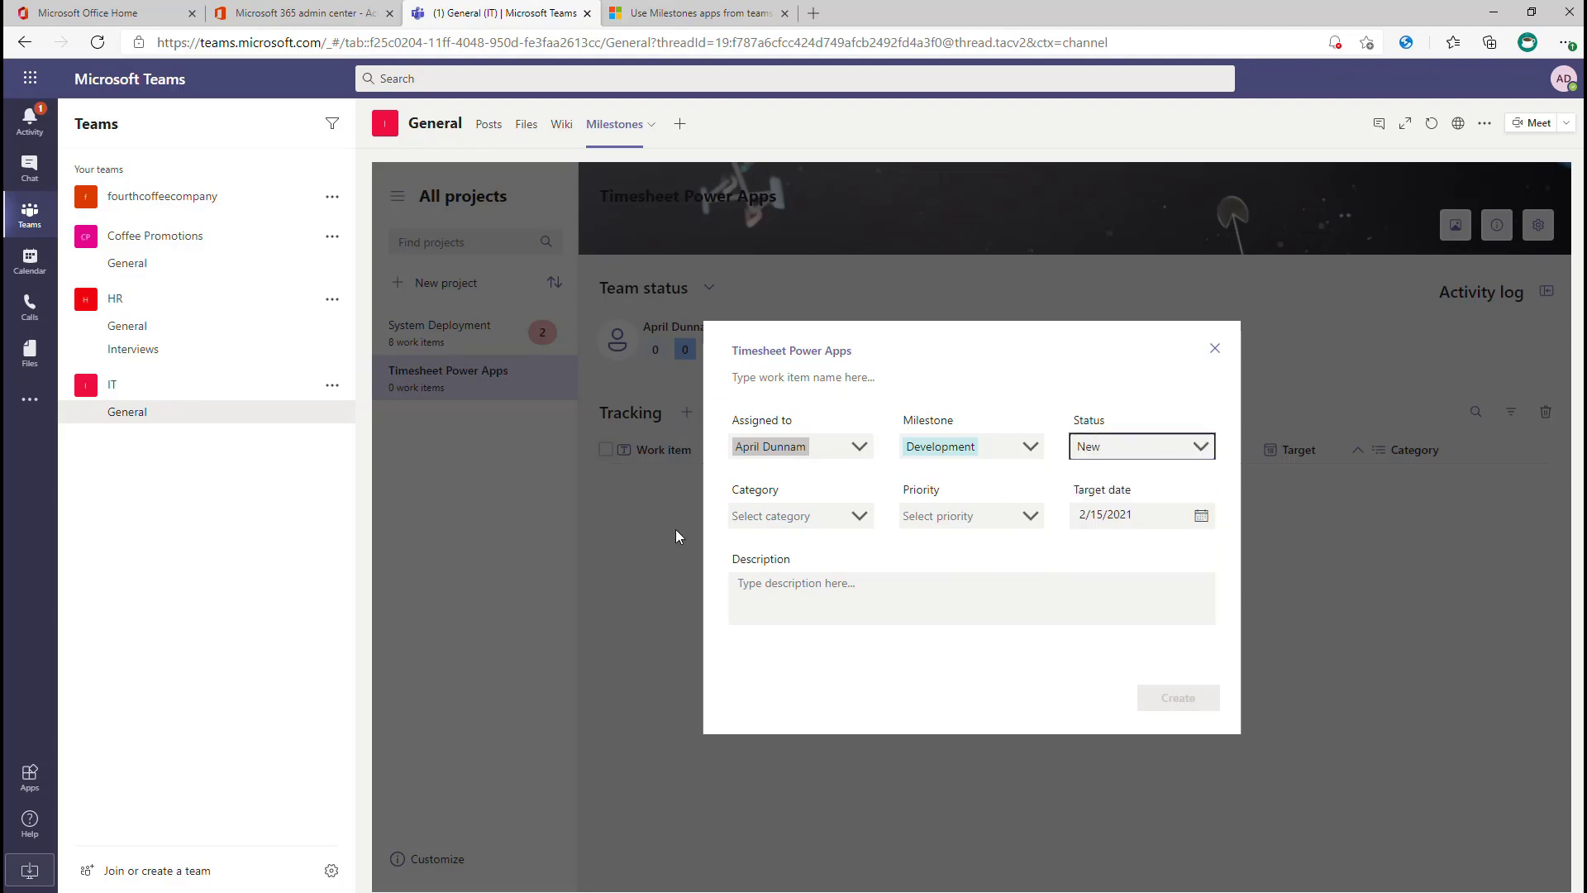
- Set the work item's category to Information Technology, enter Get requirements as its name and description, and create it
click(826, 517)
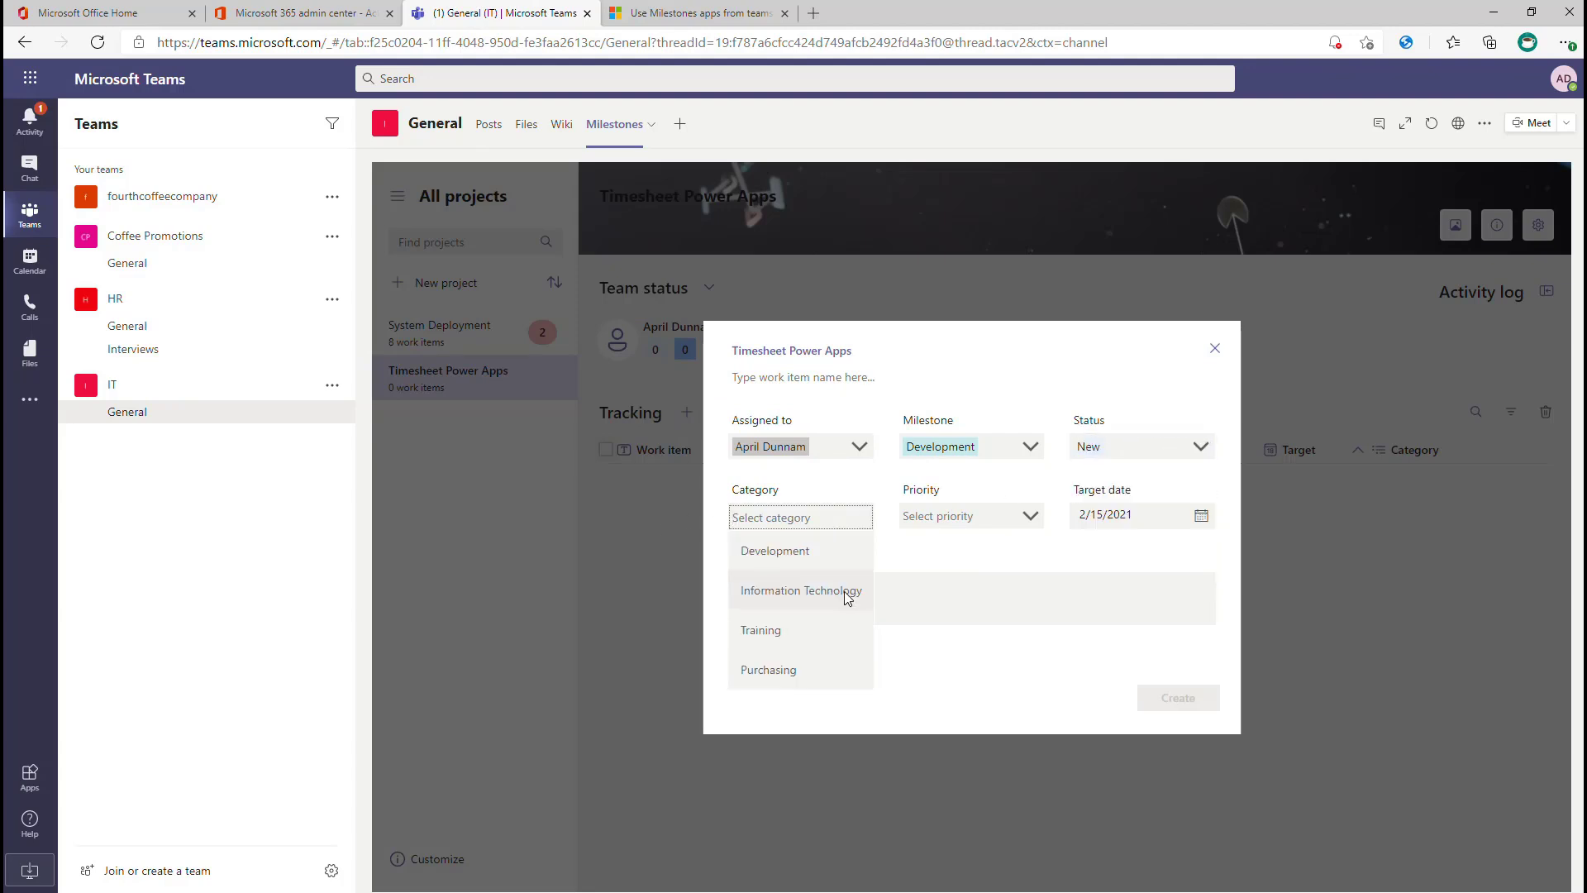
click(835, 606)
click(829, 611)
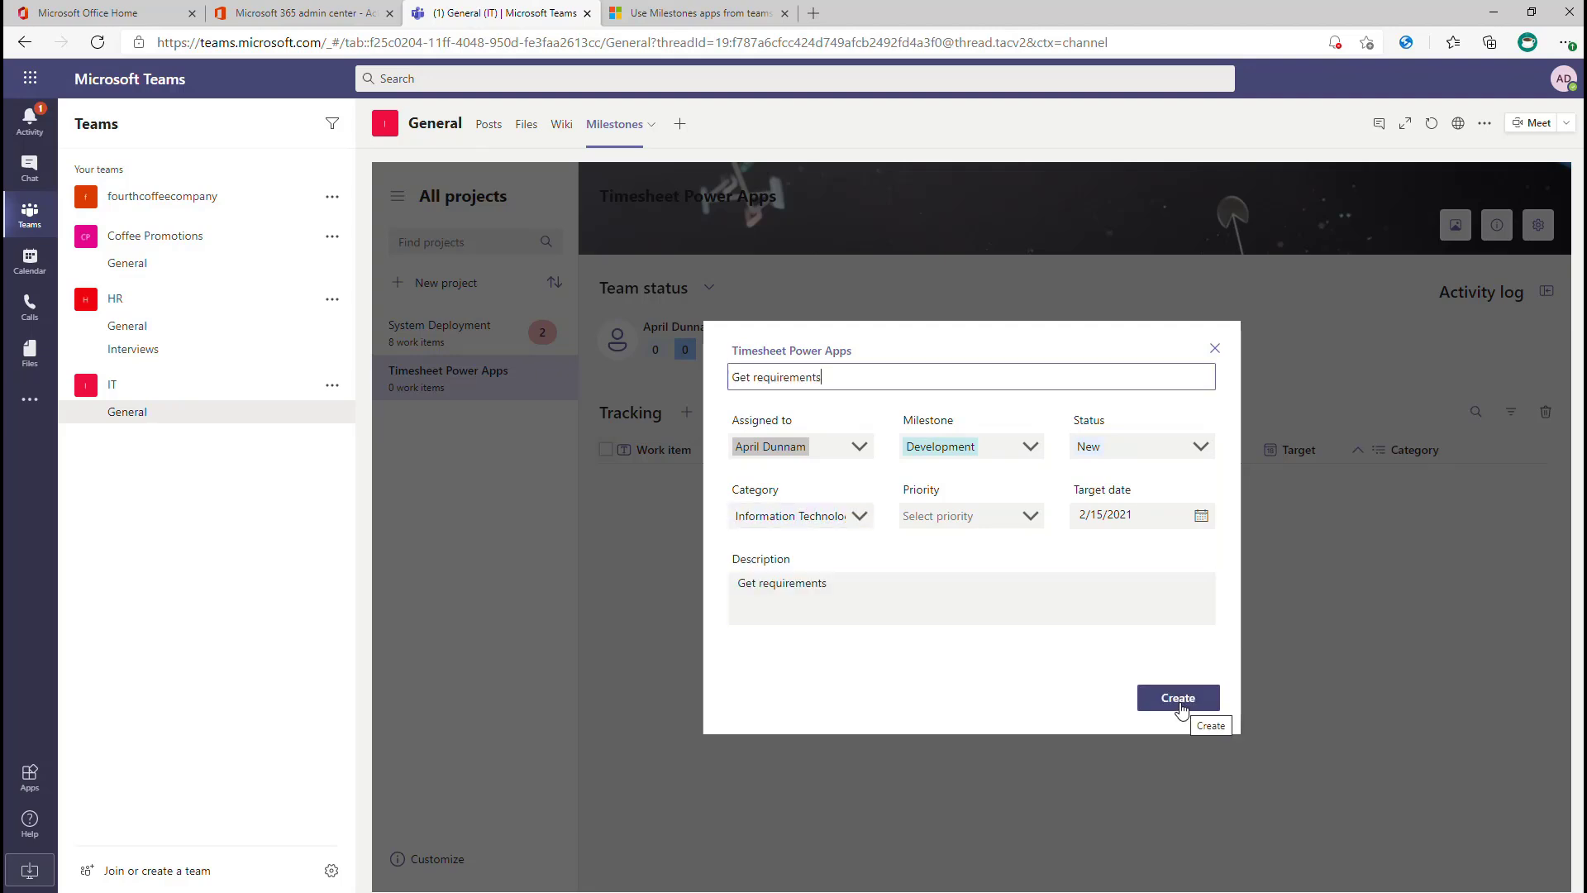
click(1180, 701)
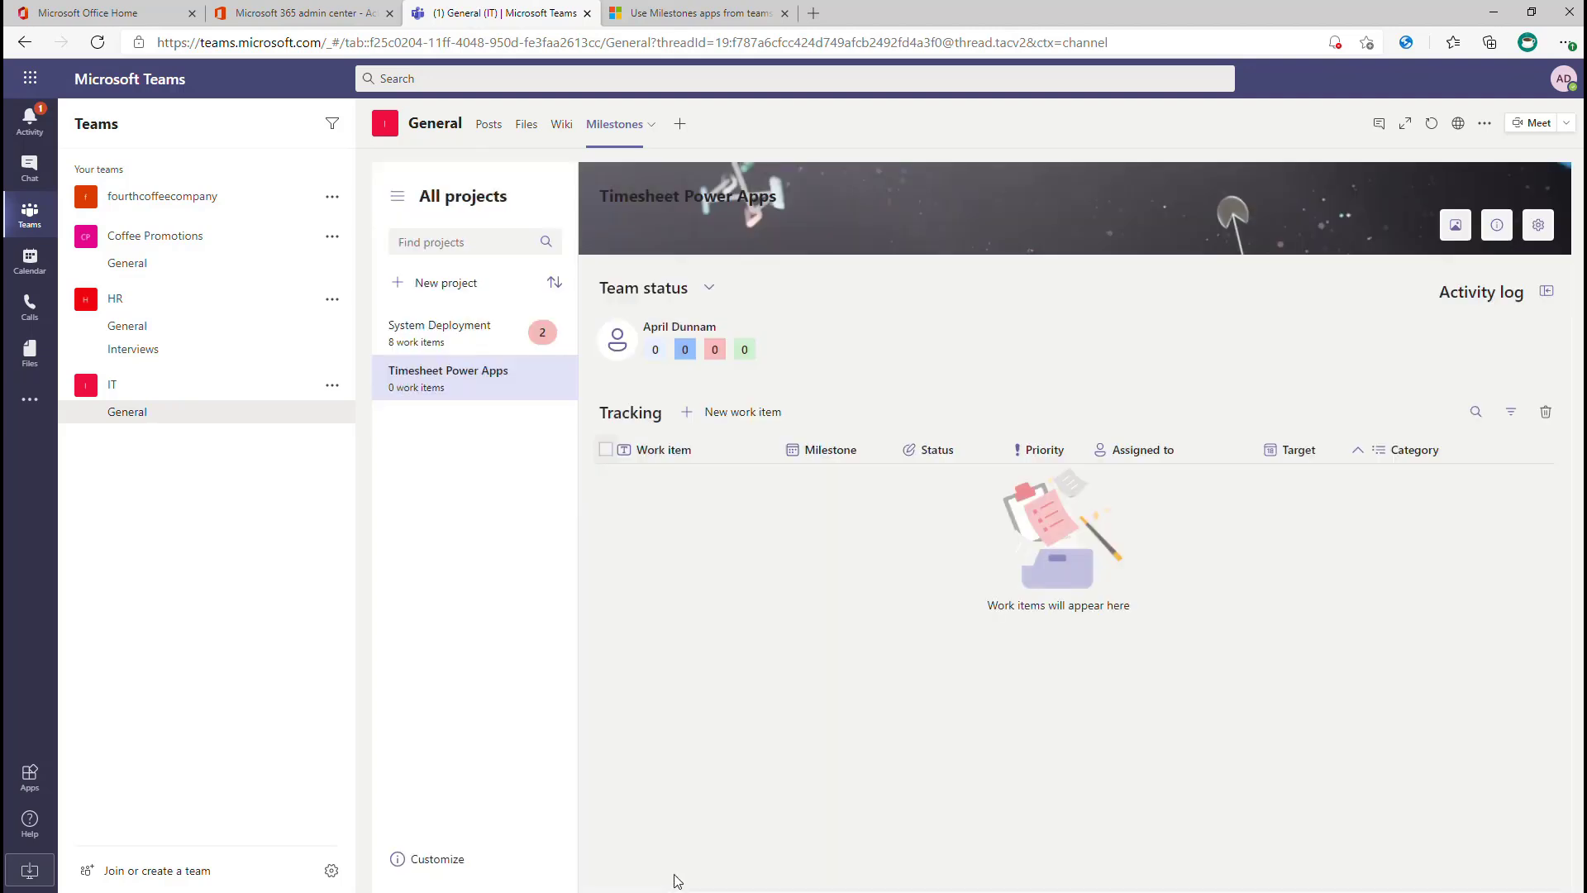
- Switch the project list's sort order back and forth, and collapse the project list
click(553, 284)
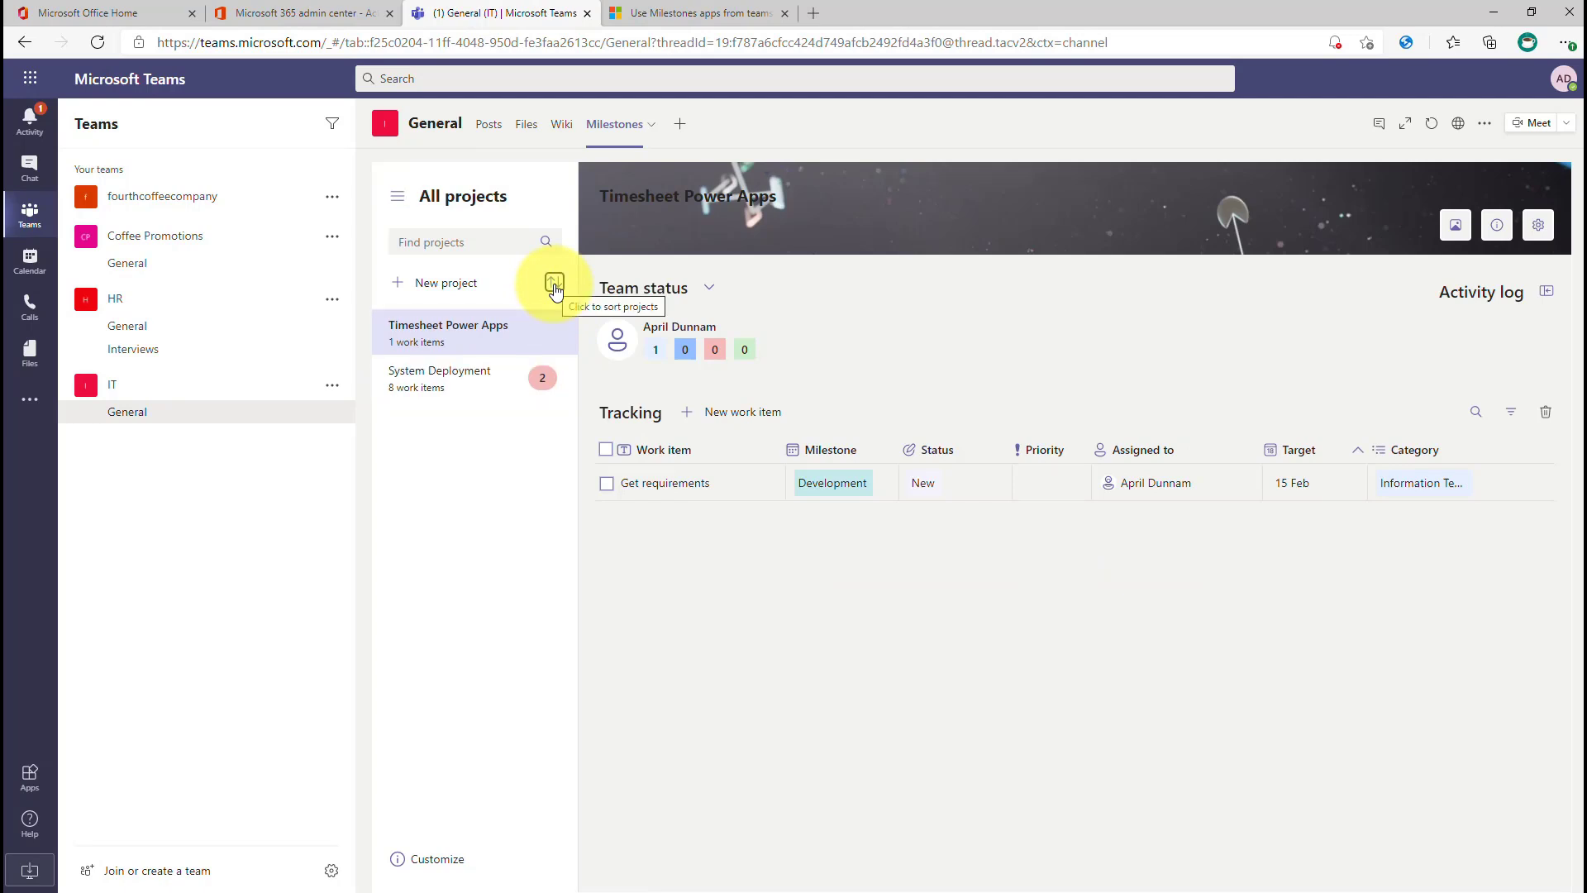
click(553, 283)
click(476, 237)
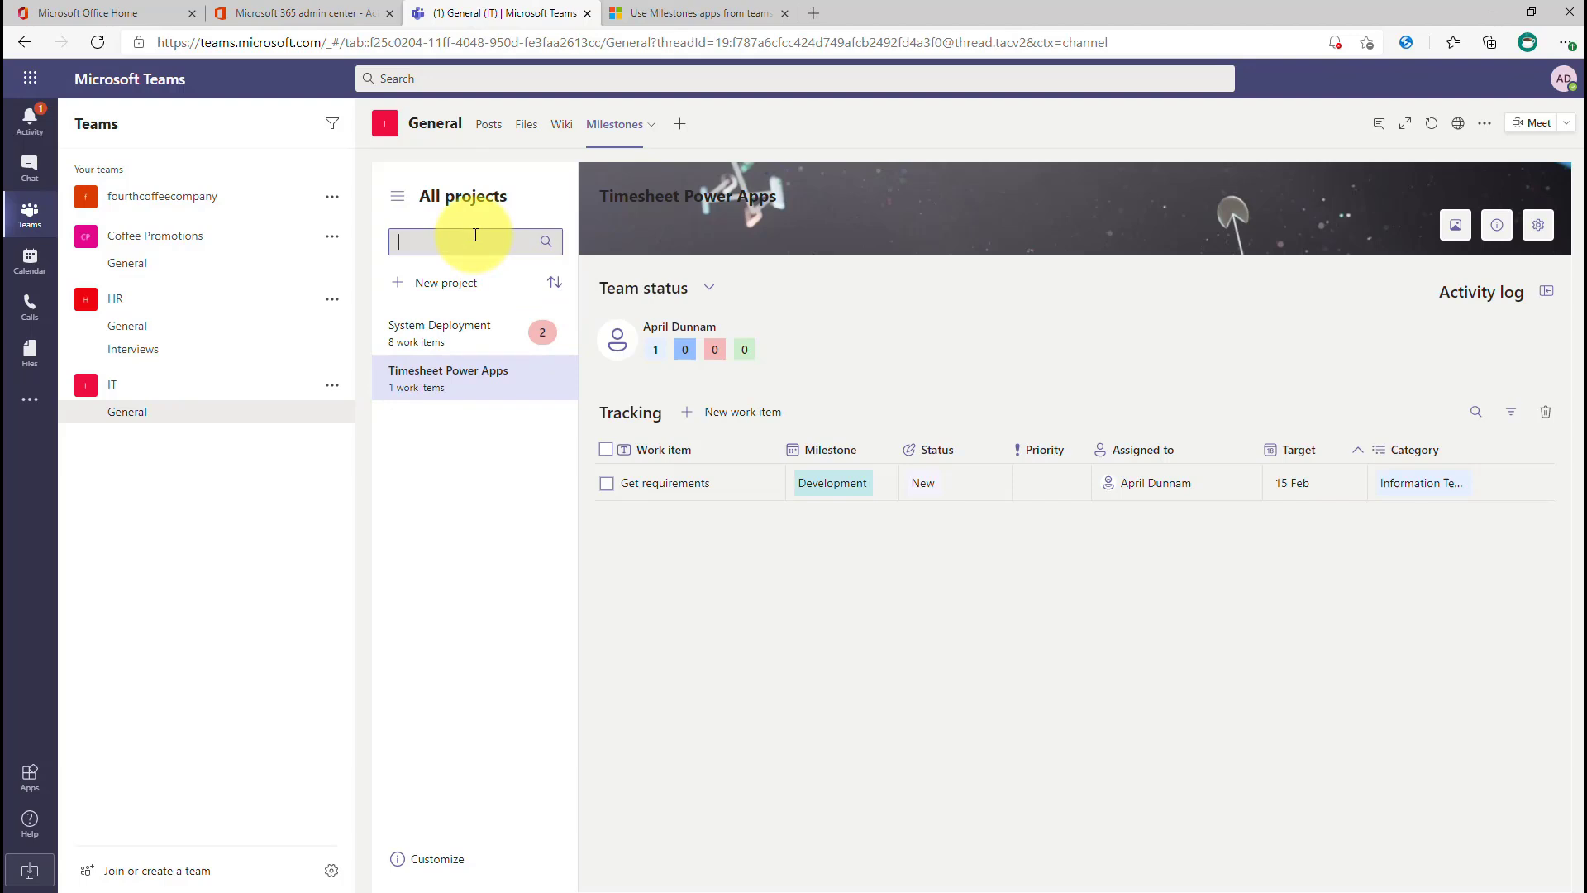
click(398, 203)
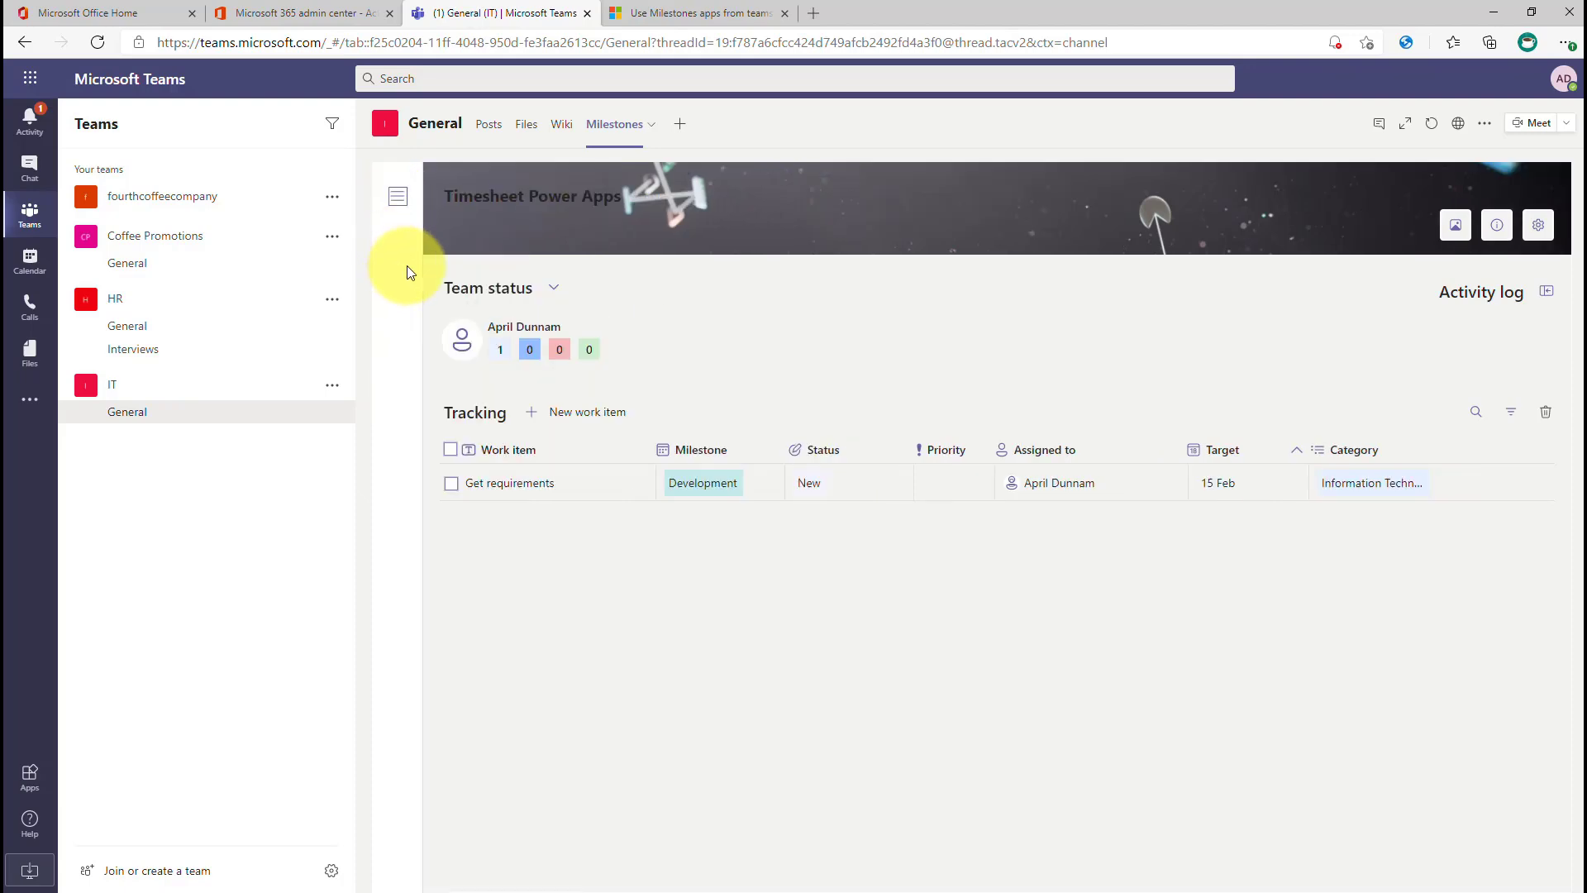